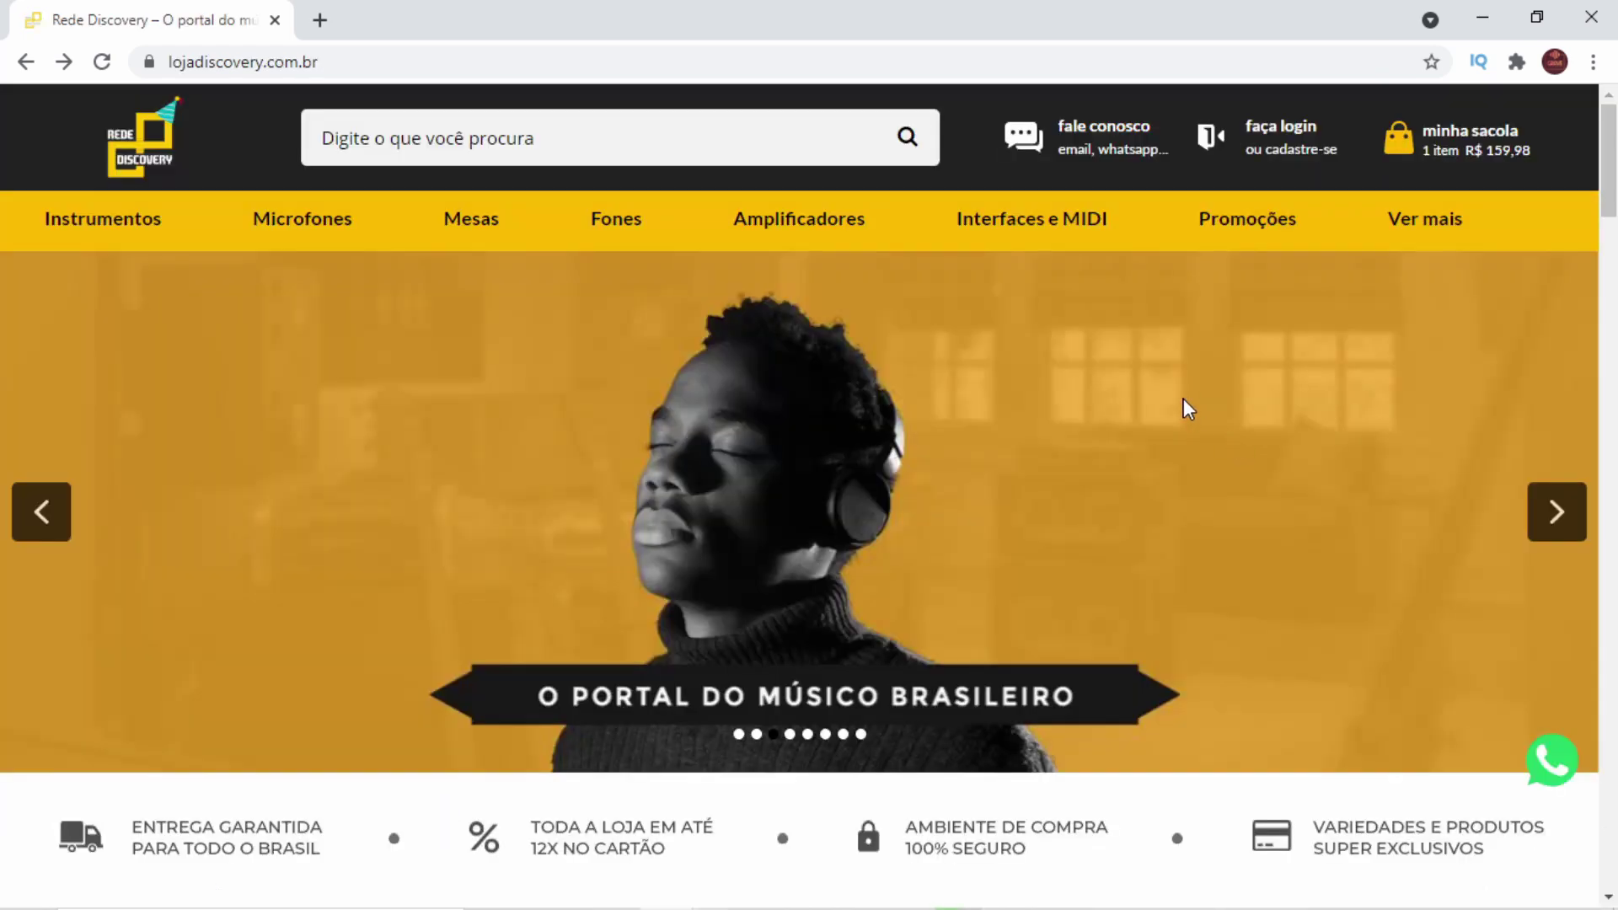
Step: Browse the music store's home page, paging through the featured products and the Mais Vendidos carousel
{"action": "scroll", "coordinate": [1177, 404], "scroll_direction": "down", "scroll_amount": 8}
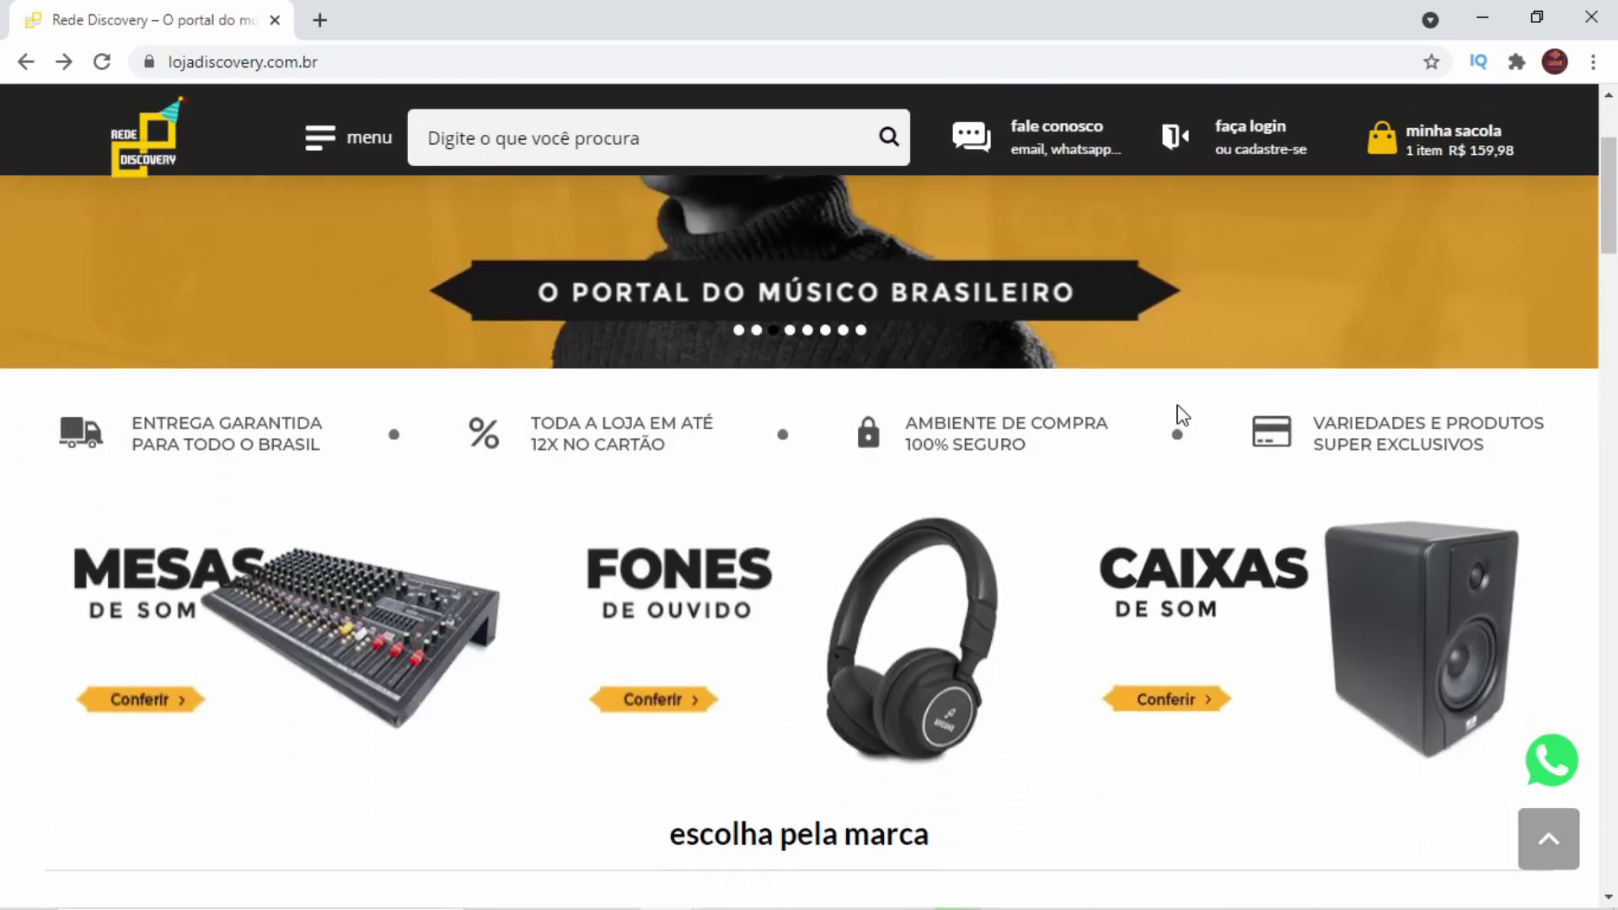
{"action": "scroll", "coordinate": [1177, 434], "scroll_direction": "down", "scroll_amount": 8}
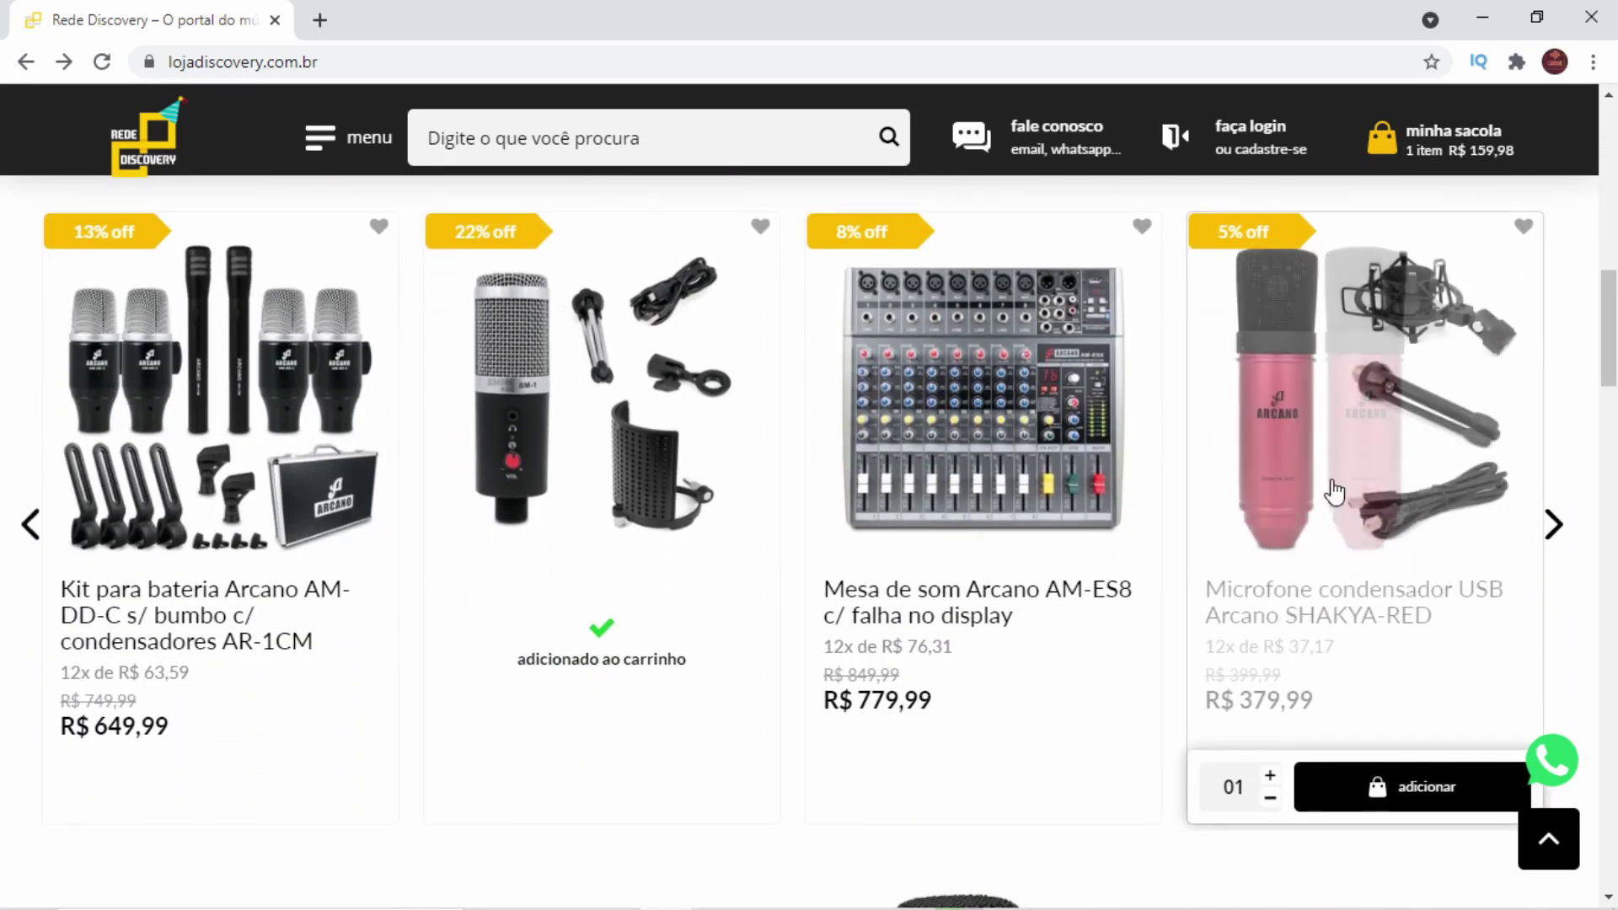
{"action": "left_click", "coordinate": [1557, 540]}
{"action": "left_click", "coordinate": [1563, 548]}
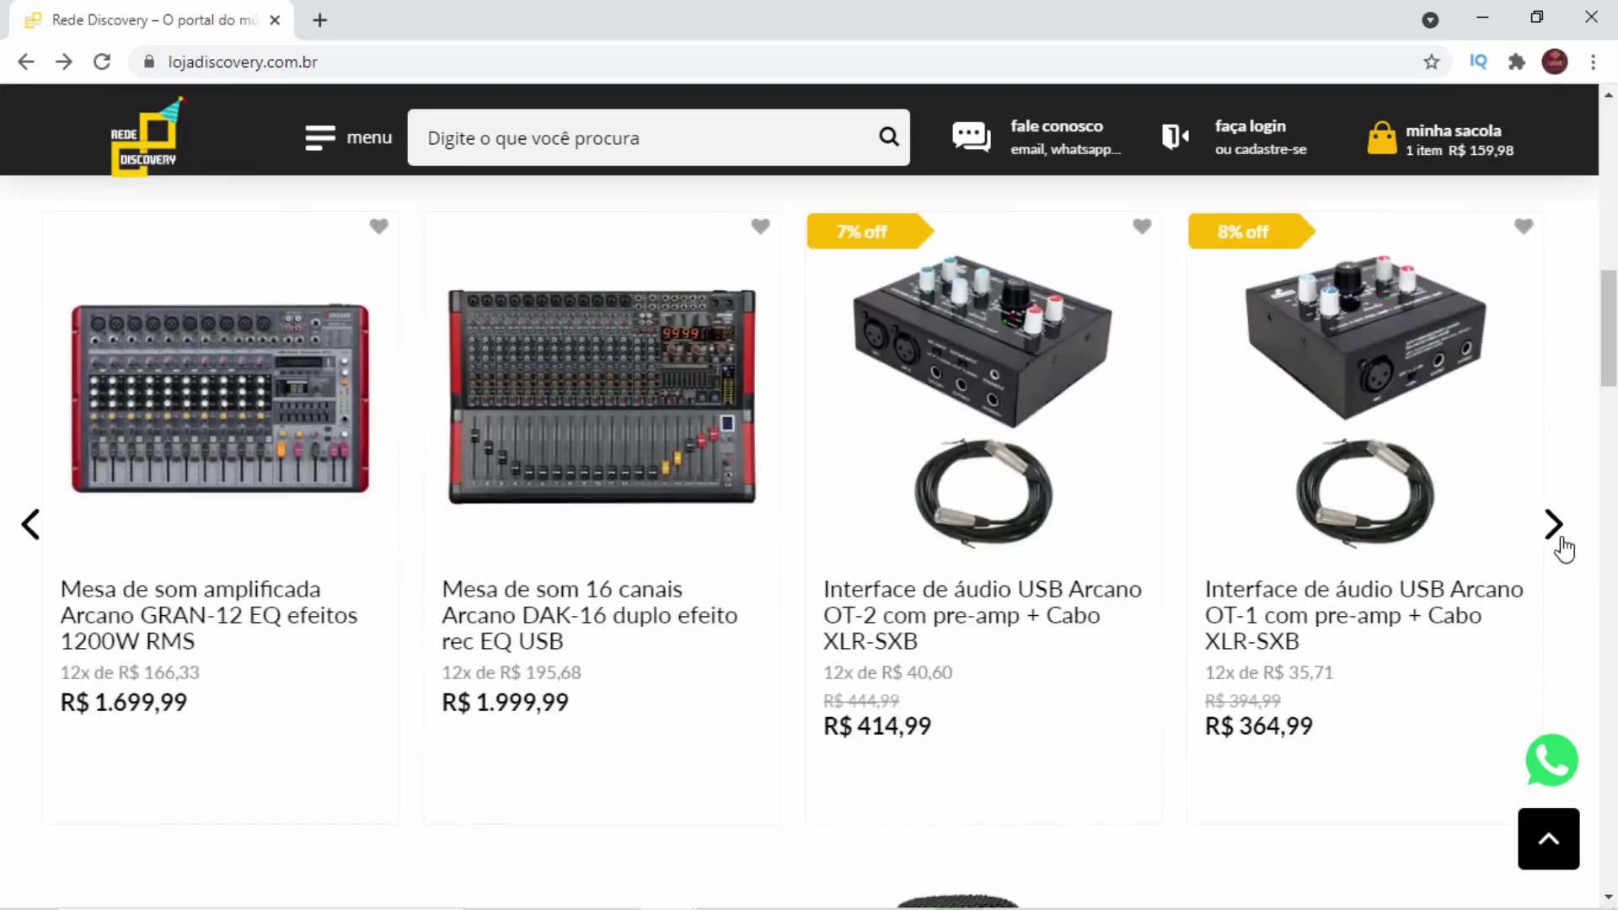
{"action": "scroll", "coordinate": [1008, 571], "scroll_direction": "down", "scroll_amount": 18}
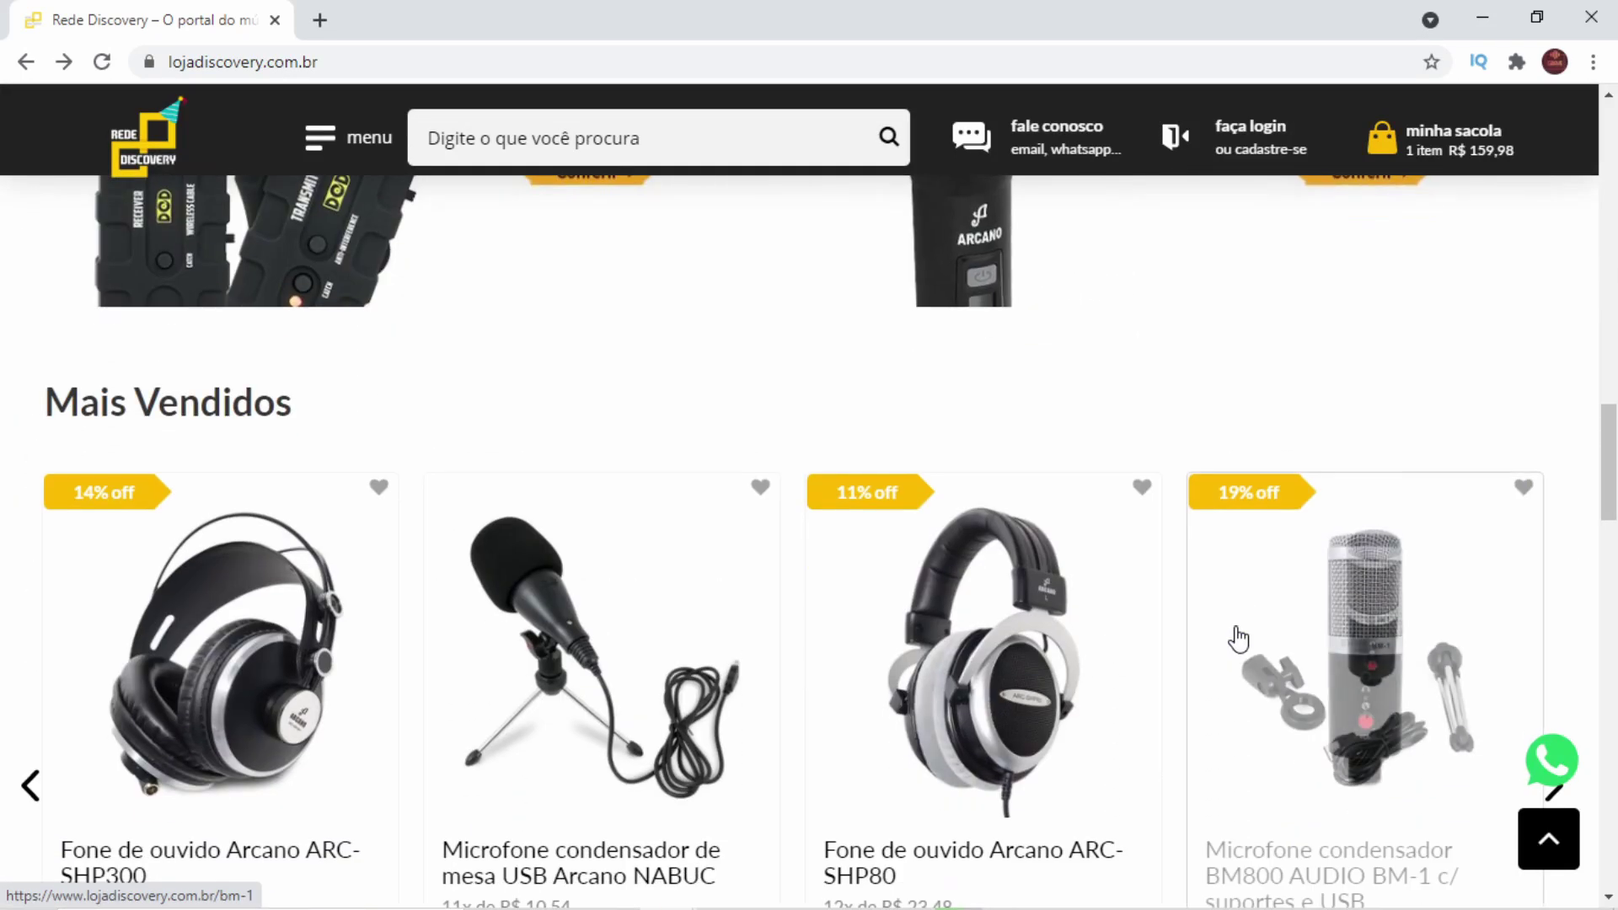
{"action": "left_click", "coordinate": [1553, 553]}
{"action": "left_click", "coordinate": [1560, 553]}
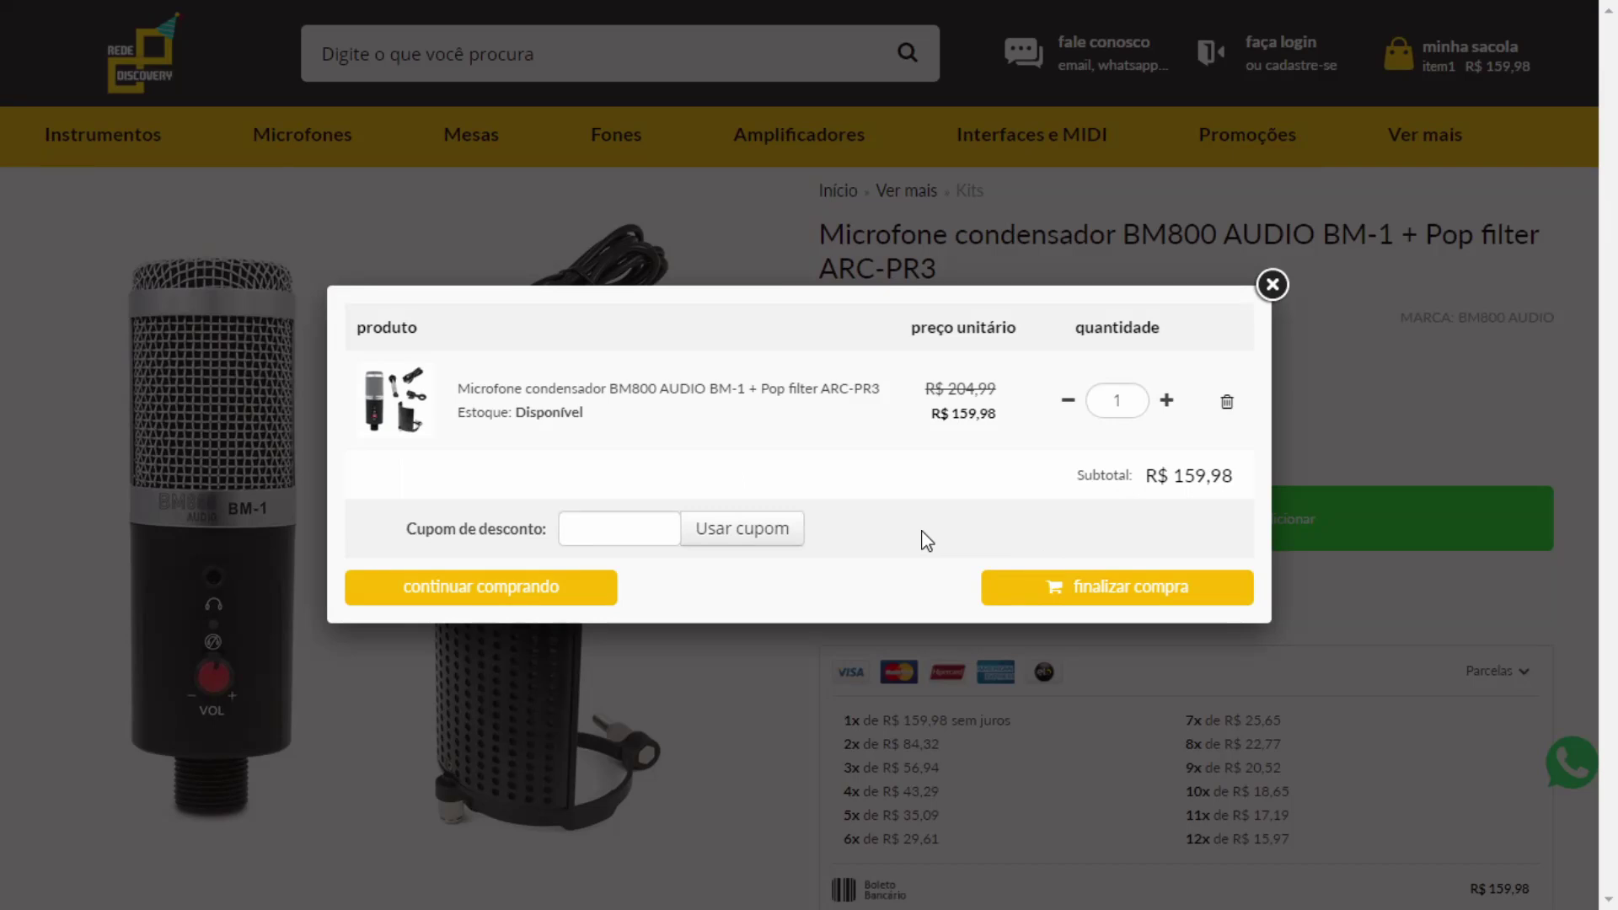
Step: Apply the discount coupon GRAVEVOCEMESMO to the cart holding the BM-1 microphone and pop filter kit
{"action": "left_click", "coordinate": [601, 535]}
{"action": "left_click", "coordinate": [633, 593]}
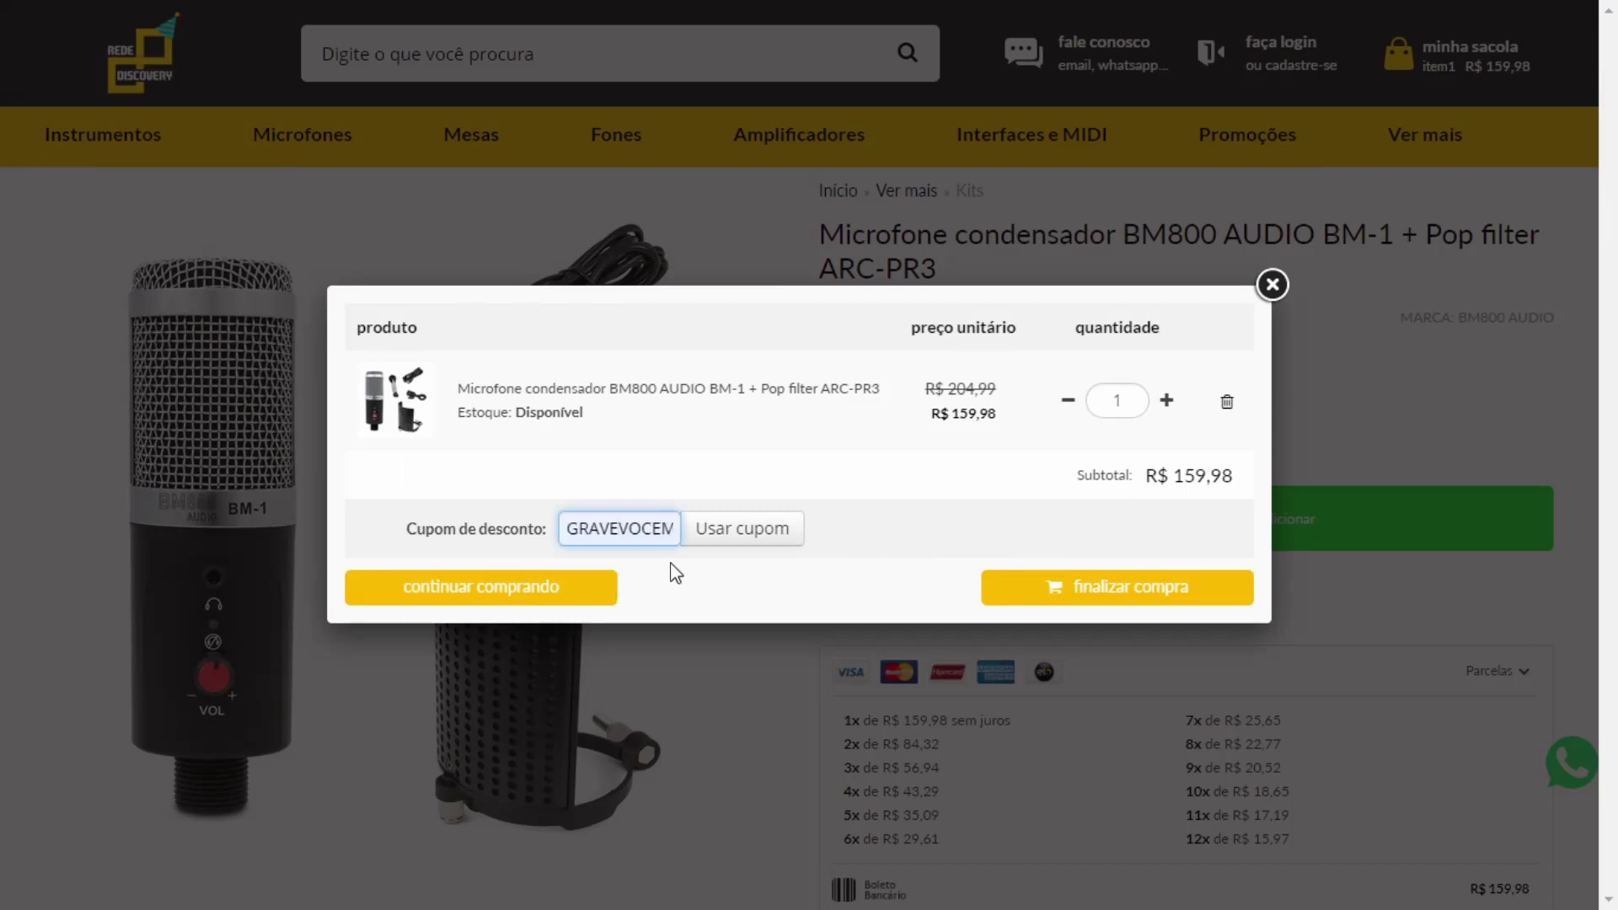
{"action": "key", "text": "Tab"}
{"action": "key", "text": "Return"}
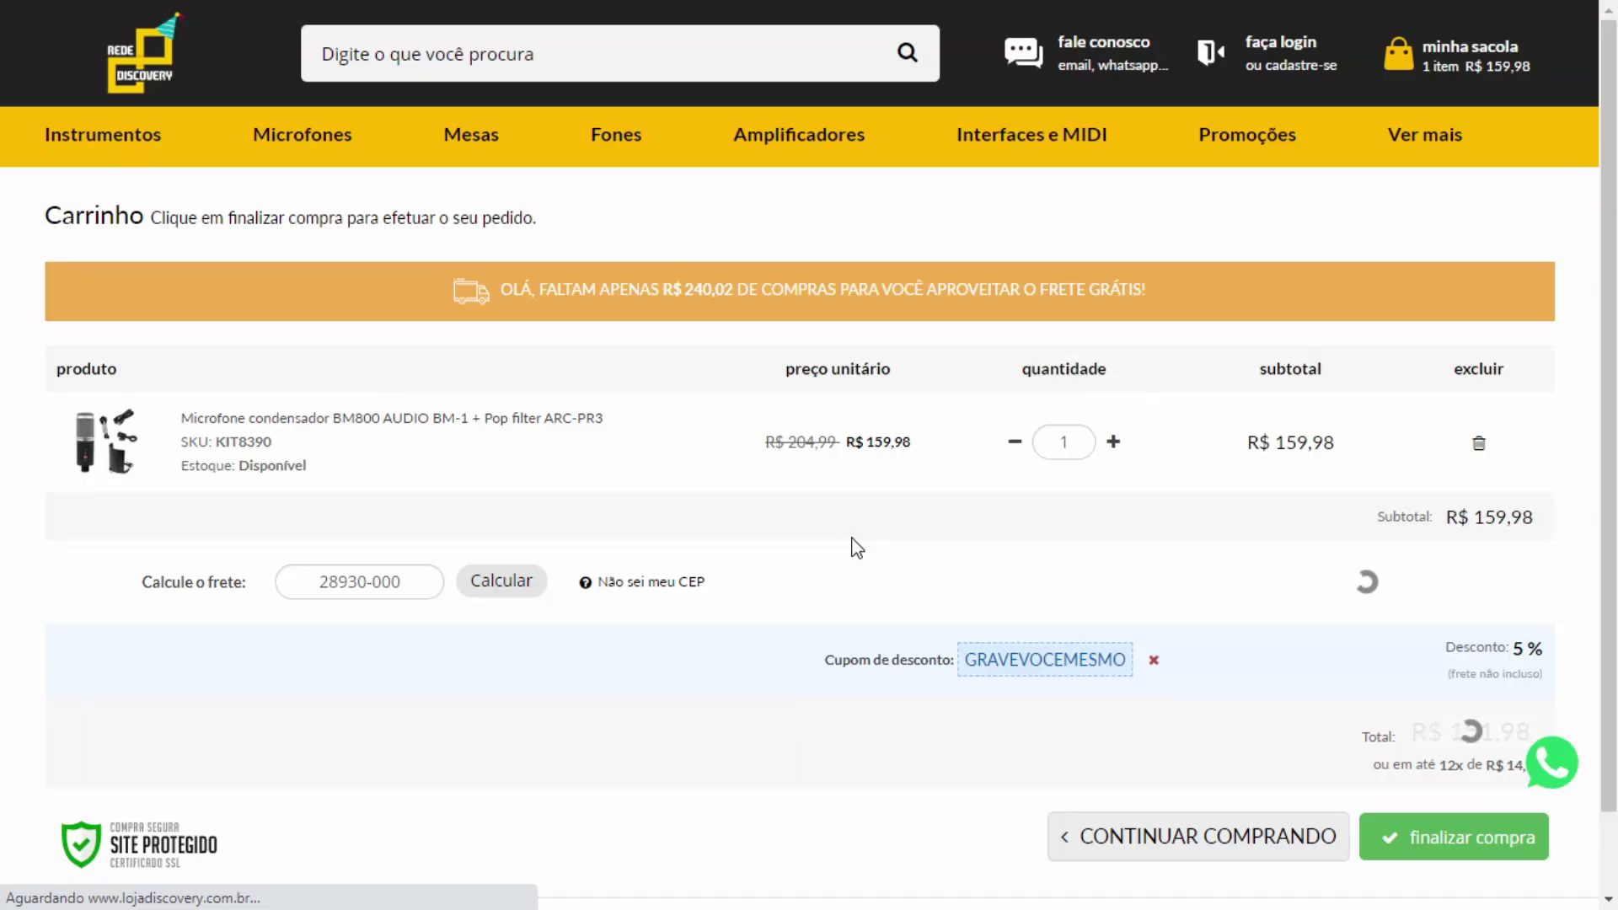
{"action": "scroll", "coordinate": [1143, 588], "scroll_direction": "down", "scroll_amount": 2}
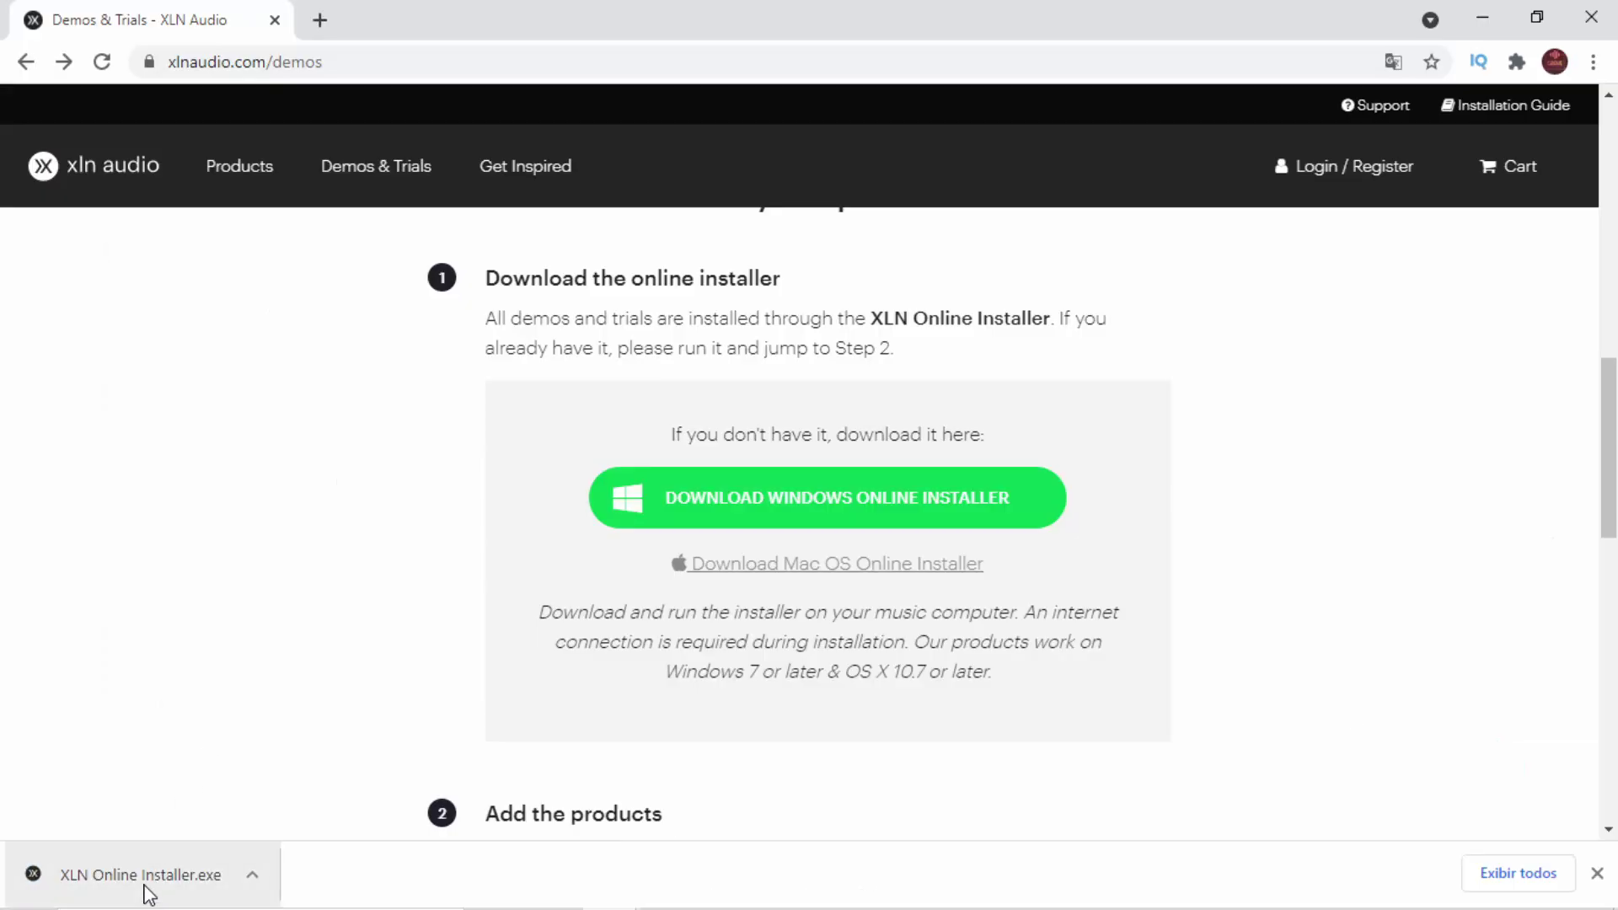
Step: Launch the downloaded XLN Online Installer.exe and start creating a new XLN Audio account from its login dialog
{"action": "left_click", "coordinate": [143, 880]}
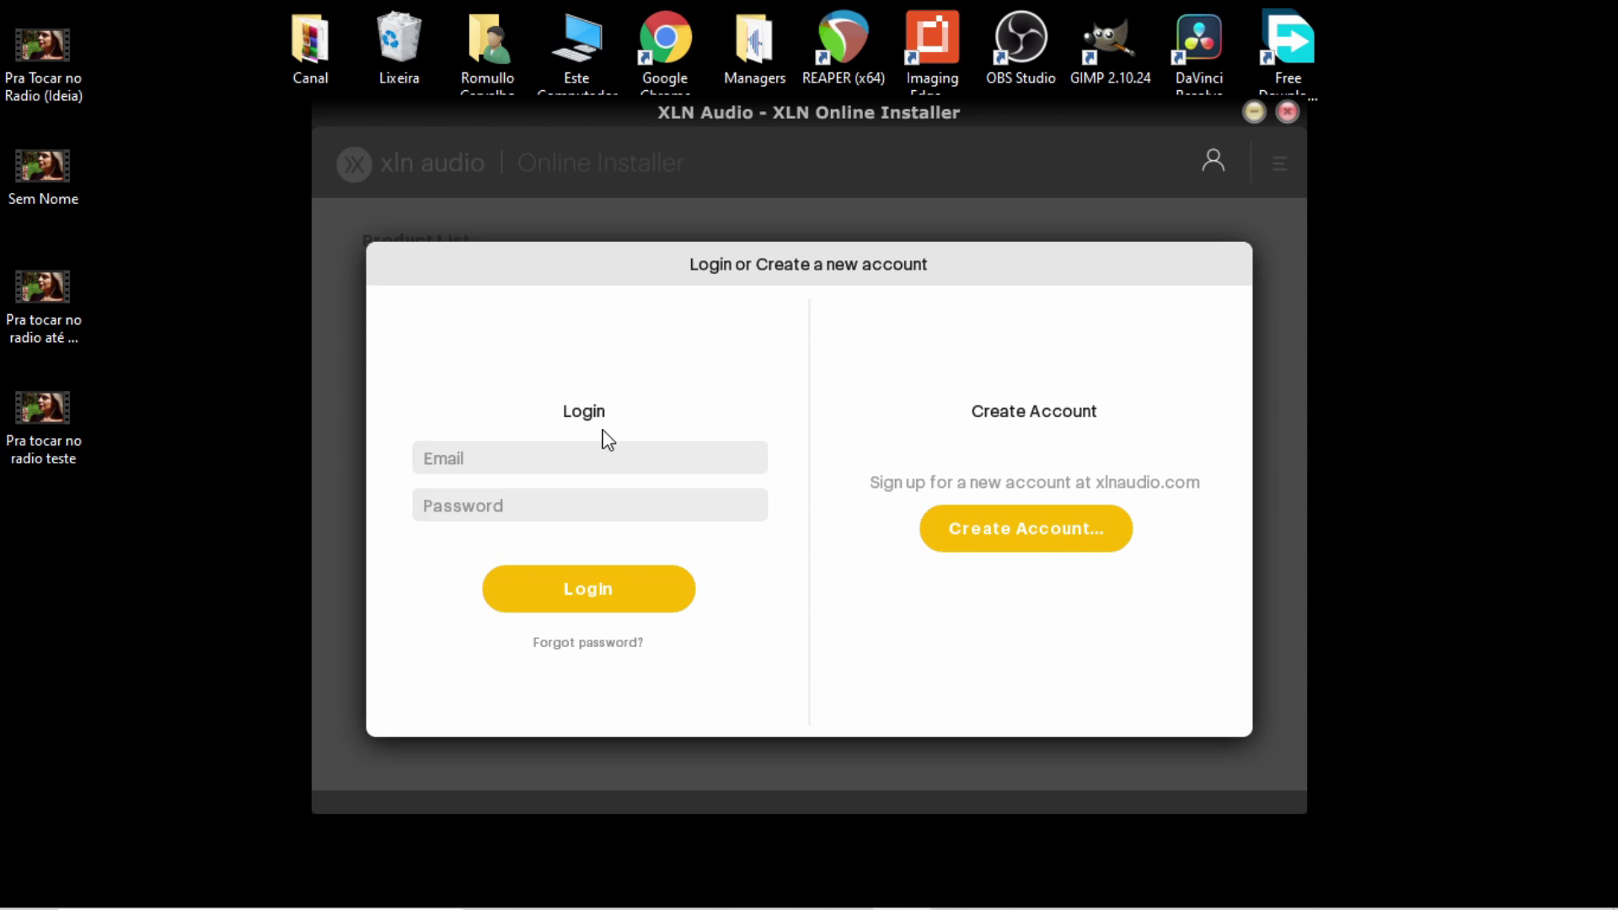
{"action": "left_click", "coordinate": [972, 529]}
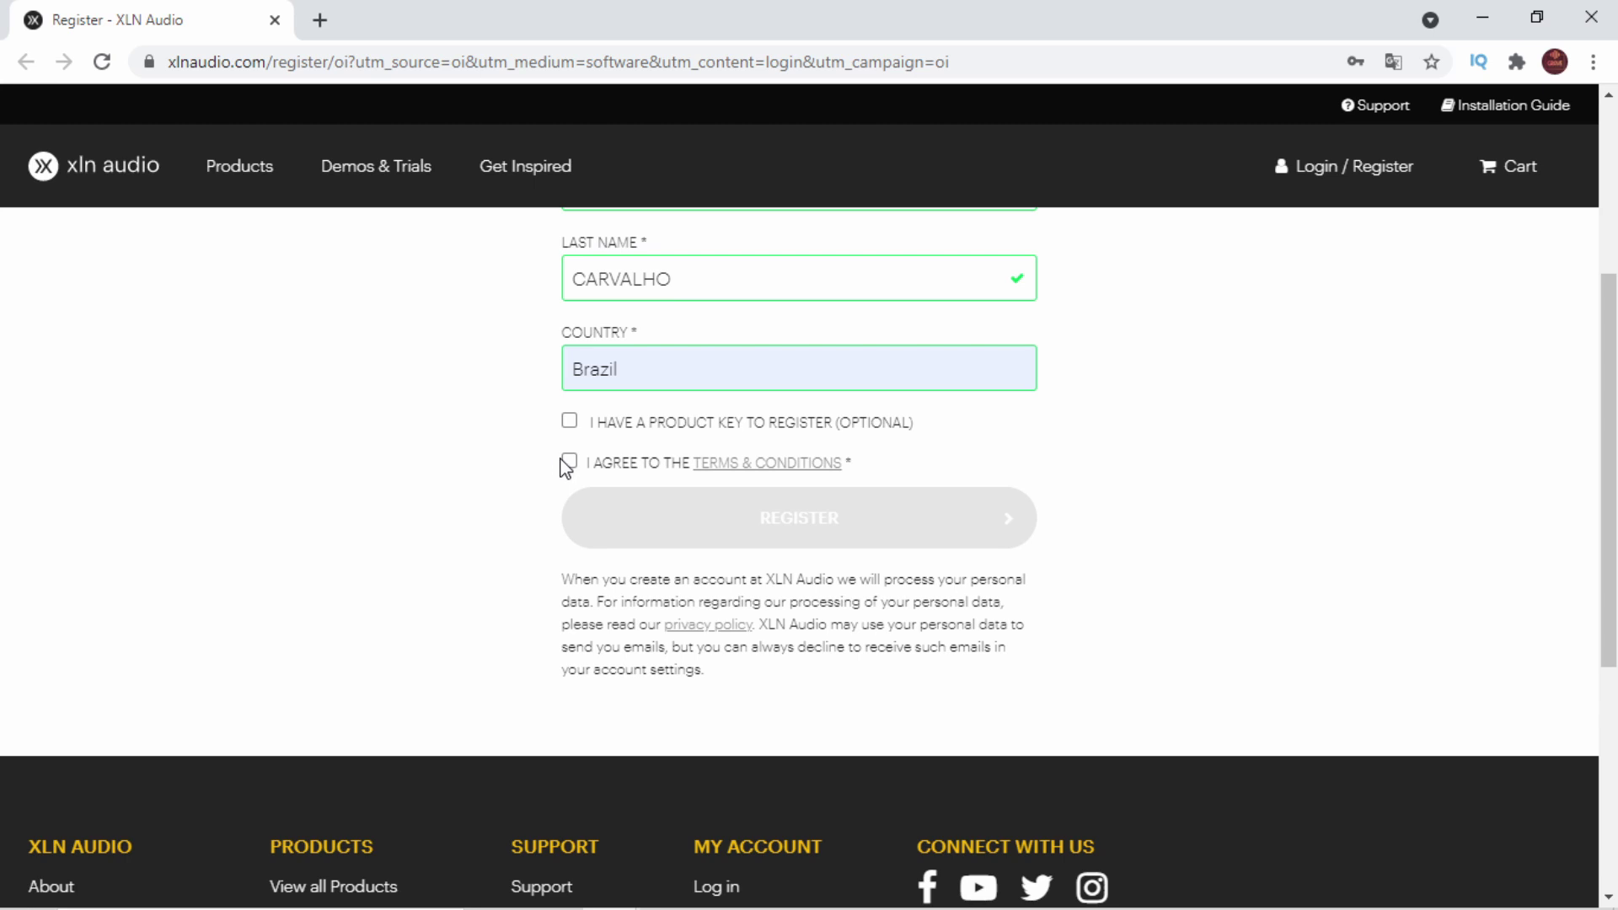
Step: Agree to the terms and conditions, register the XLN Audio account, and decline saving its password in the browser
{"action": "left_click", "coordinate": [569, 461]}
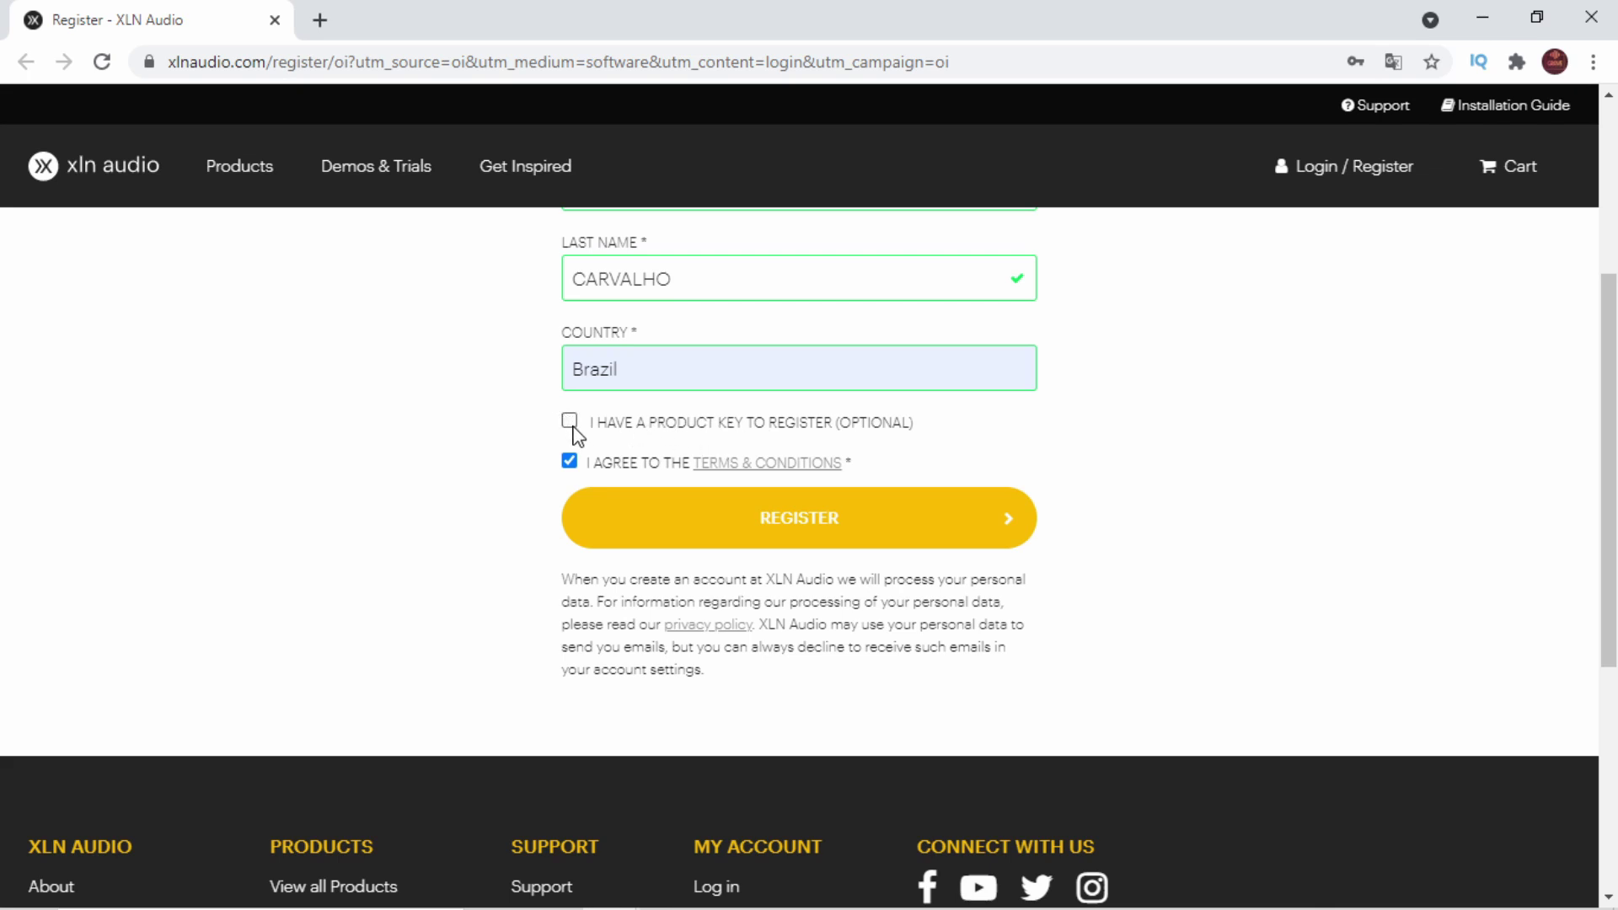
{"action": "left_click", "coordinate": [755, 516]}
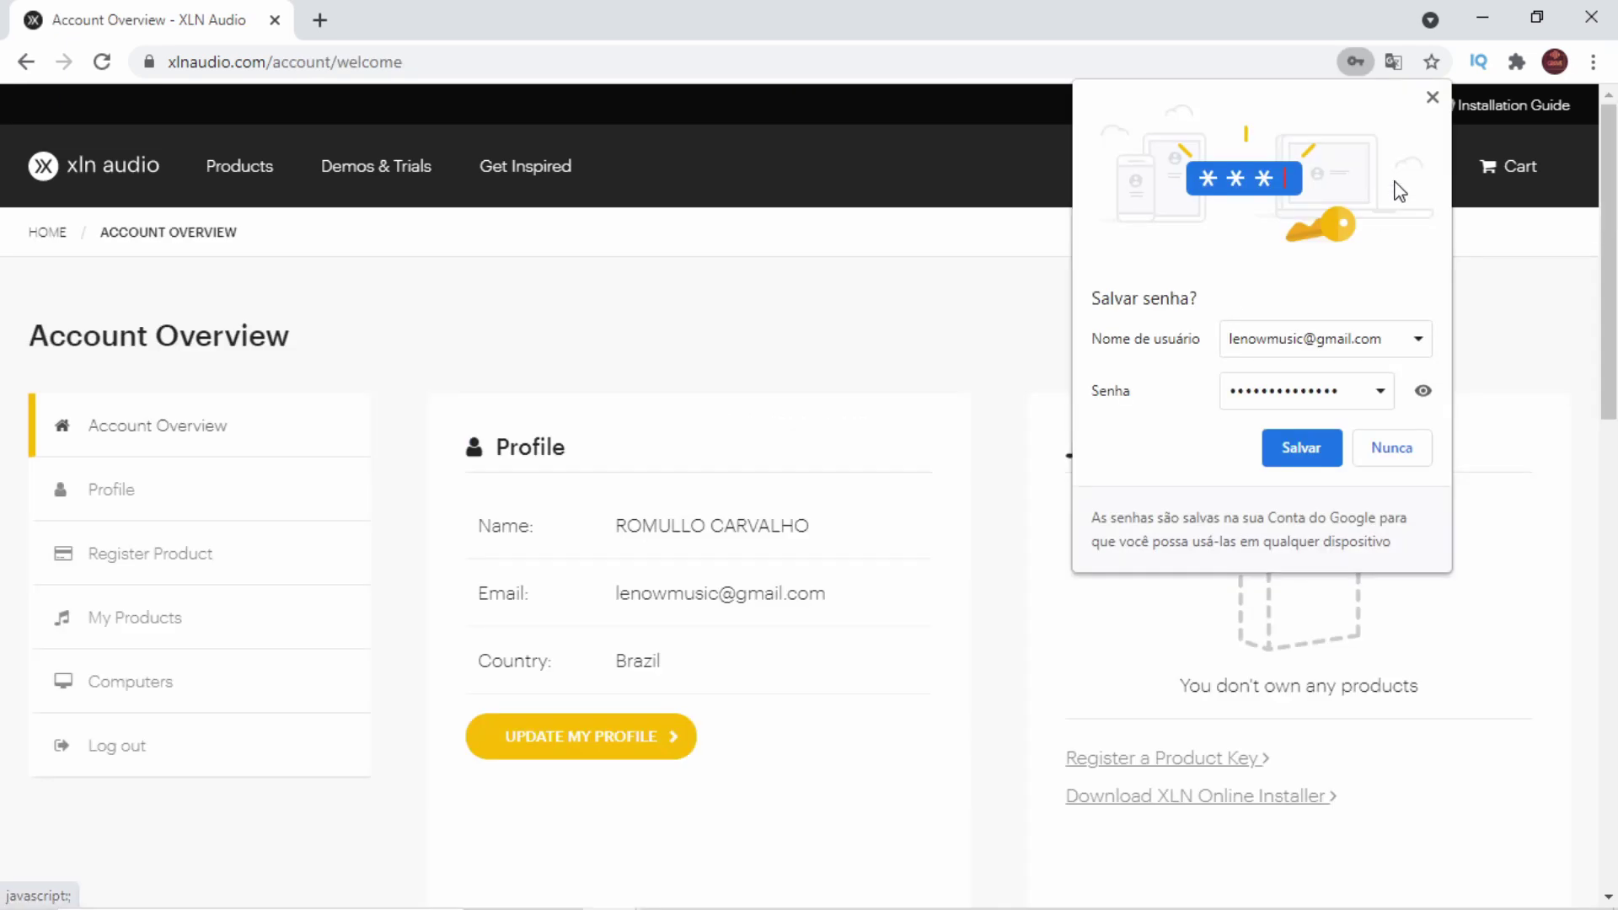
{"action": "left_click", "coordinate": [1390, 447]}
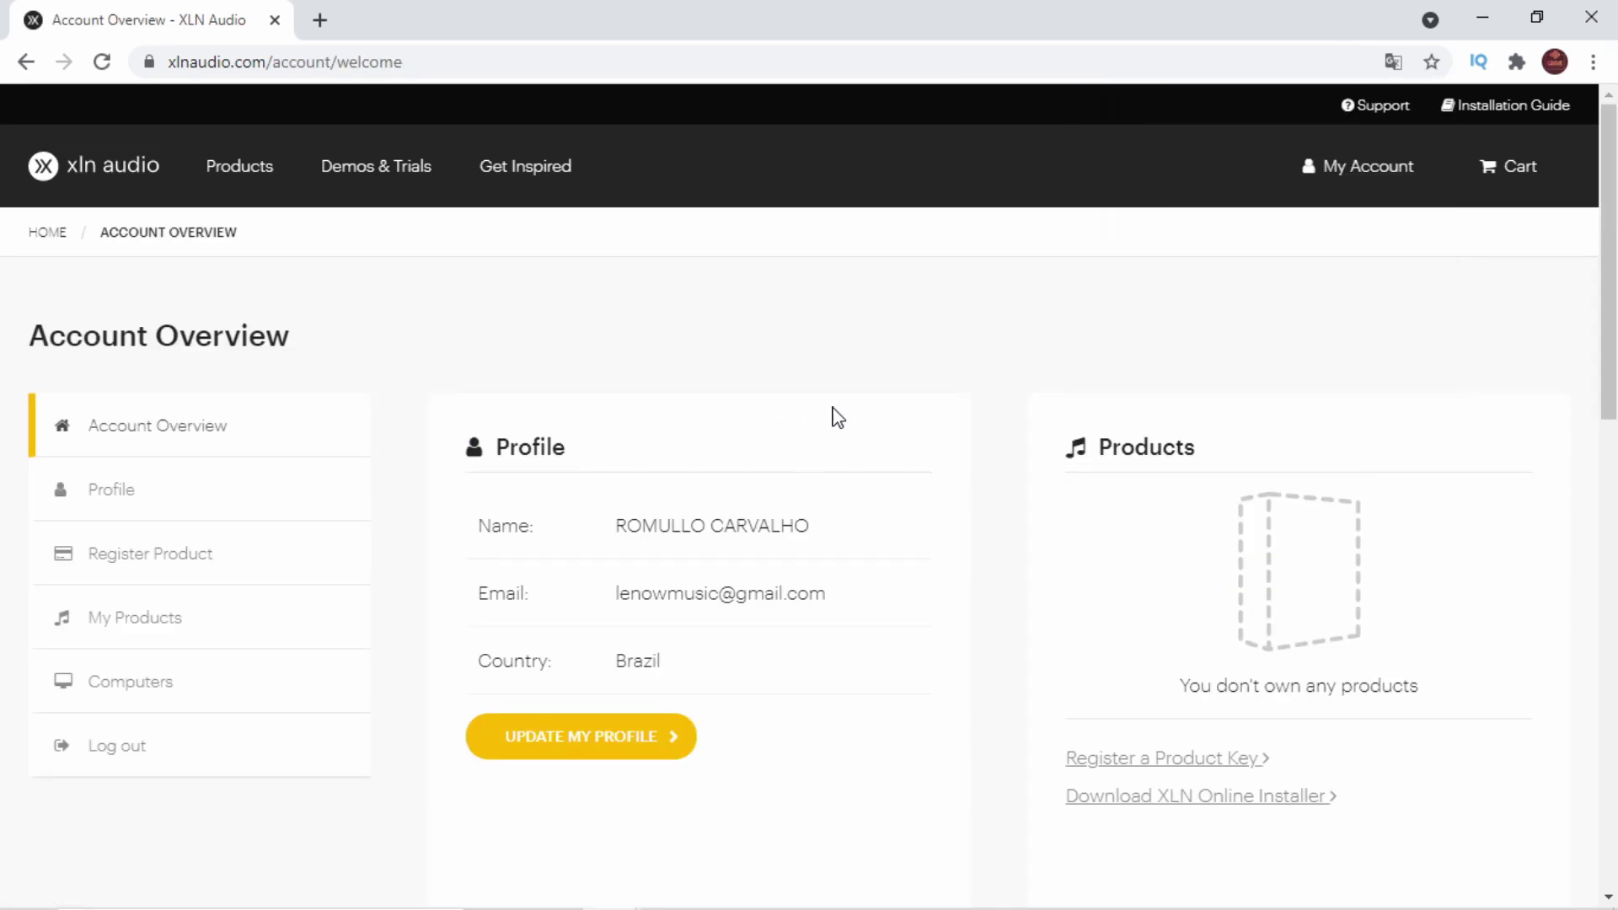
{"action": "scroll", "coordinate": [231, 376], "scroll_direction": "down", "scroll_amount": 5}
{"action": "scroll", "coordinate": [691, 438], "scroll_direction": "up", "scroll_amount": 5}
{"action": "scroll", "coordinate": [498, 452], "scroll_direction": "down", "scroll_amount": 8}
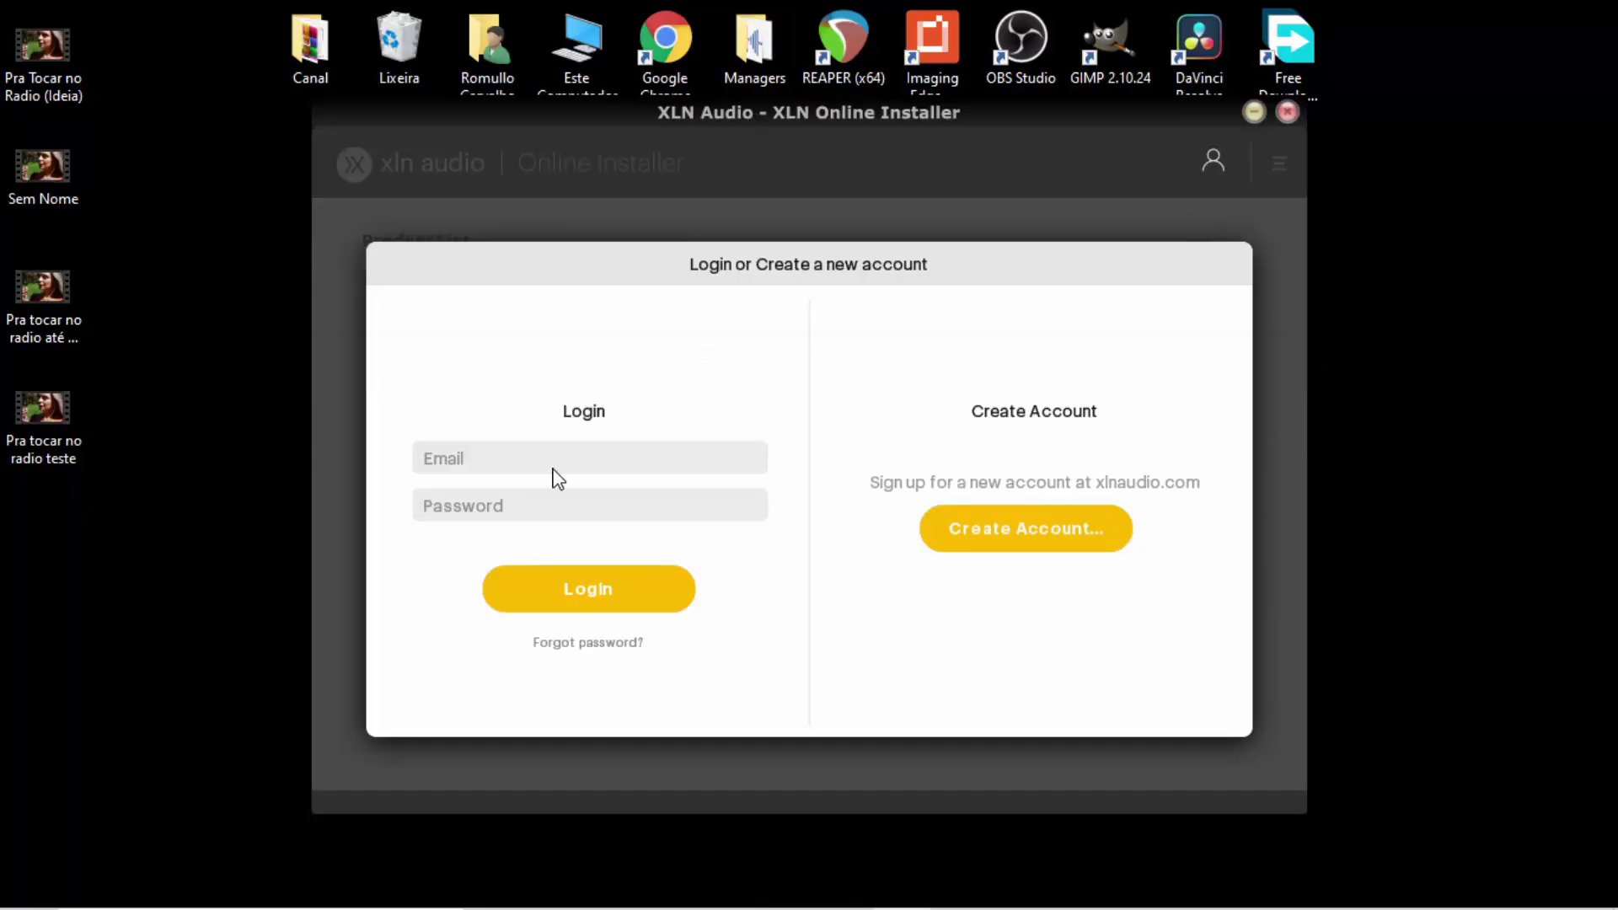
Step: Log in to the XLN Online Installer with the account e-mail and password, and register the computer as Grave Você Mesmo
{"action": "left_click", "coordinate": [507, 455]}
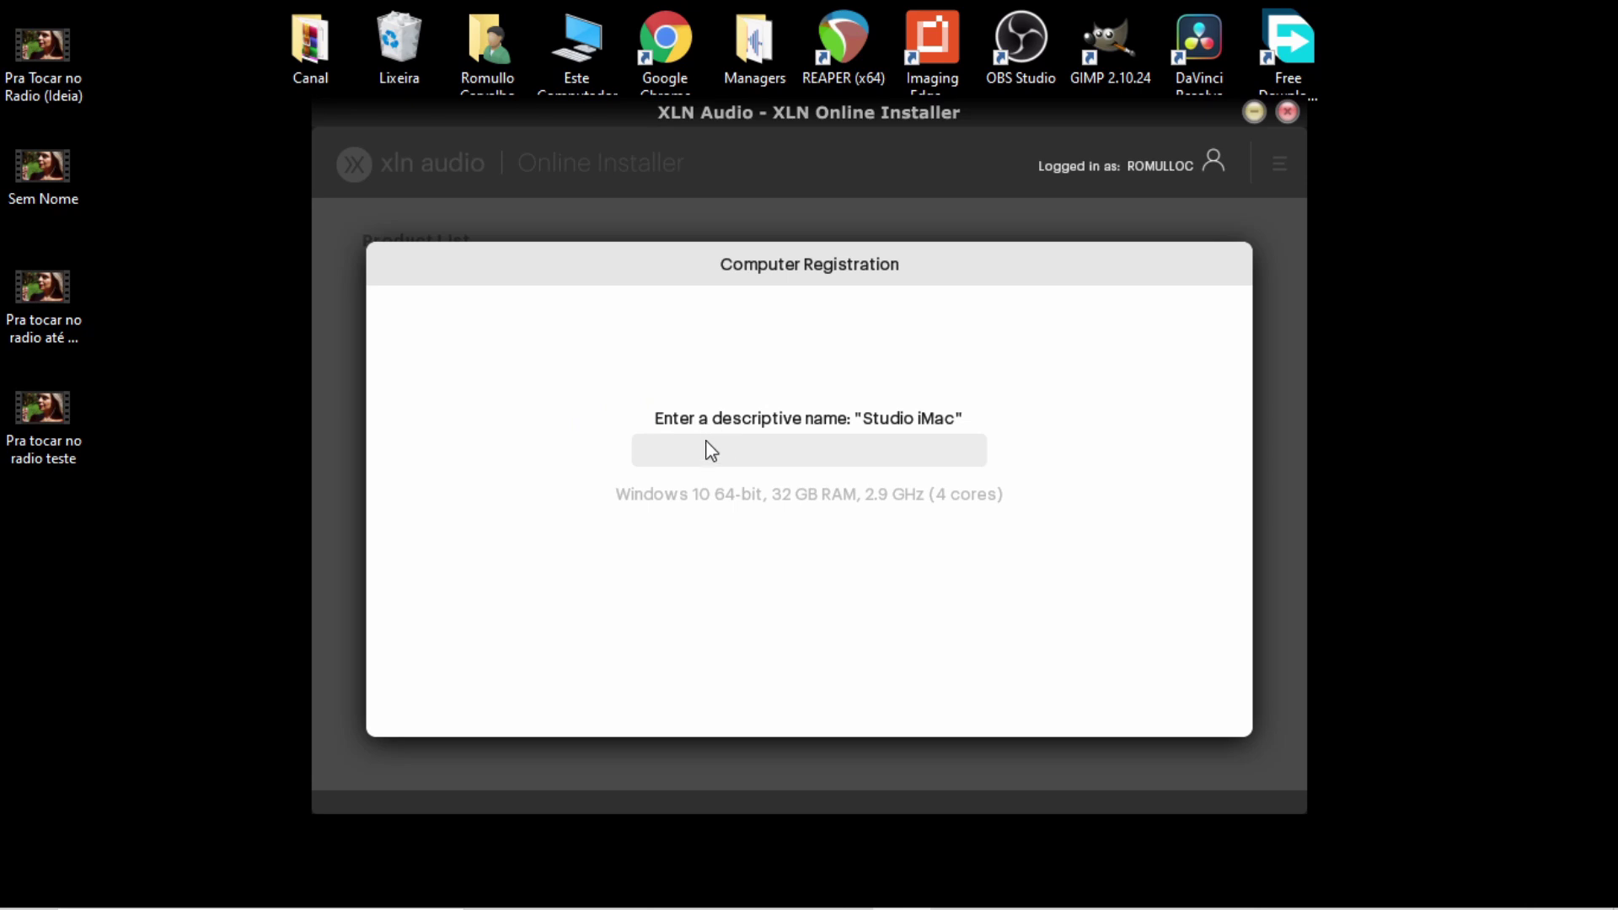
{"action": "left_click", "coordinate": [838, 456]}
{"action": "type", "text": "Grave"}
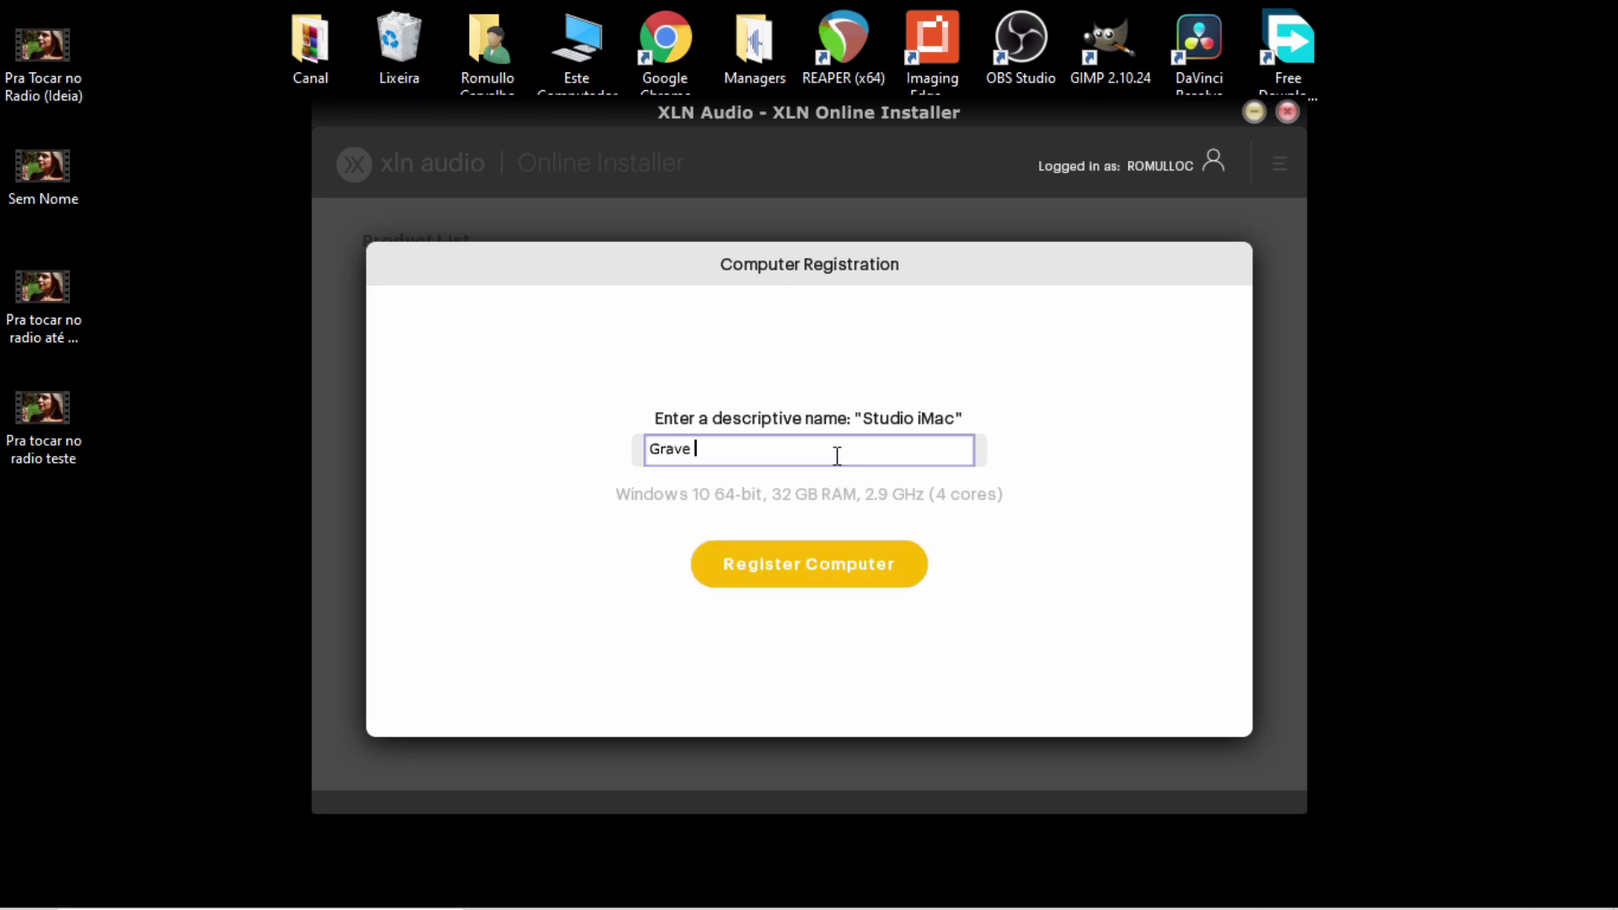
{"action": "type", "text": " Você Mesmo"}
{"action": "left_click", "coordinate": [787, 564]}
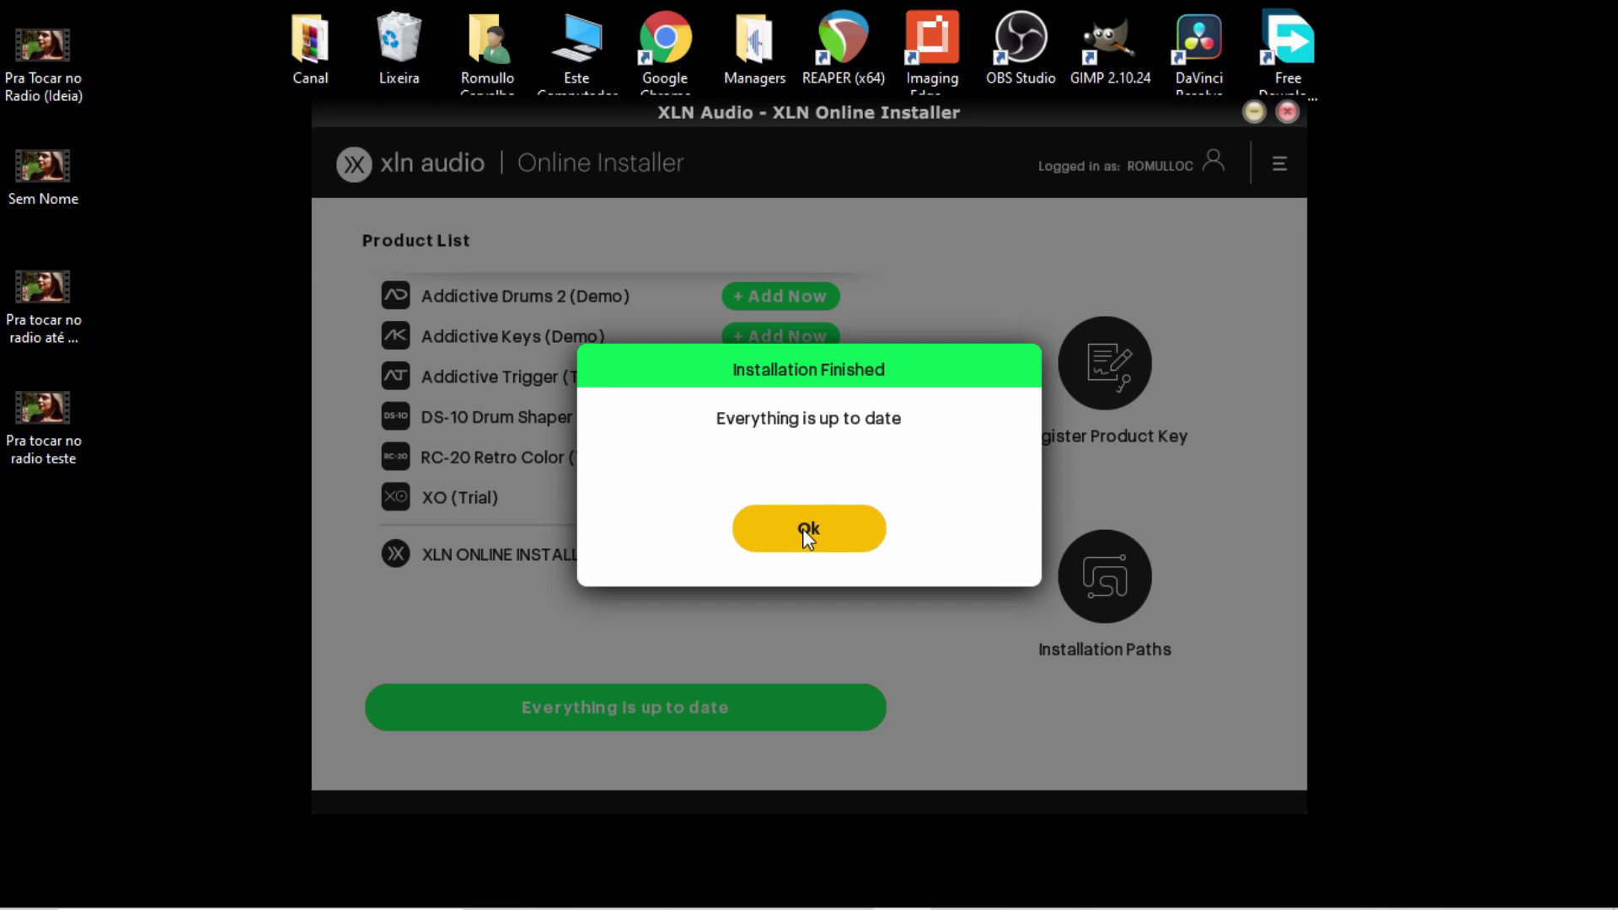
{"action": "left_click", "coordinate": [806, 529]}
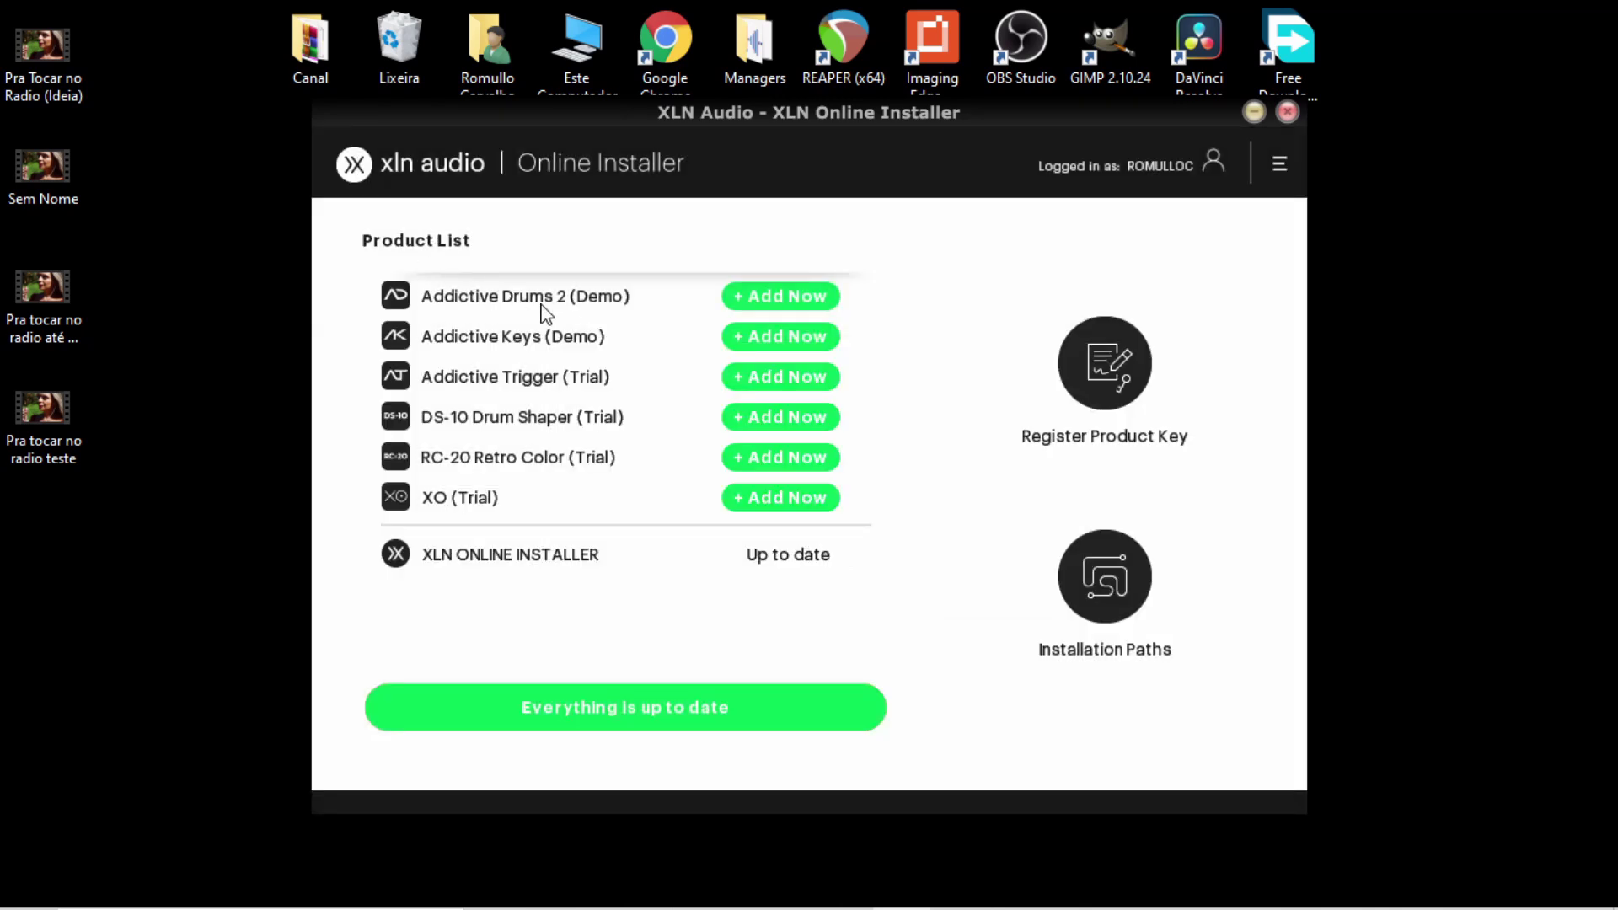
Step: Add Addictive Drums 2 (Demo) to the product list and install it with XLN Cloud Sync and Fairfax Vol. 1 DEMO
{"action": "left_click", "coordinate": [772, 298]}
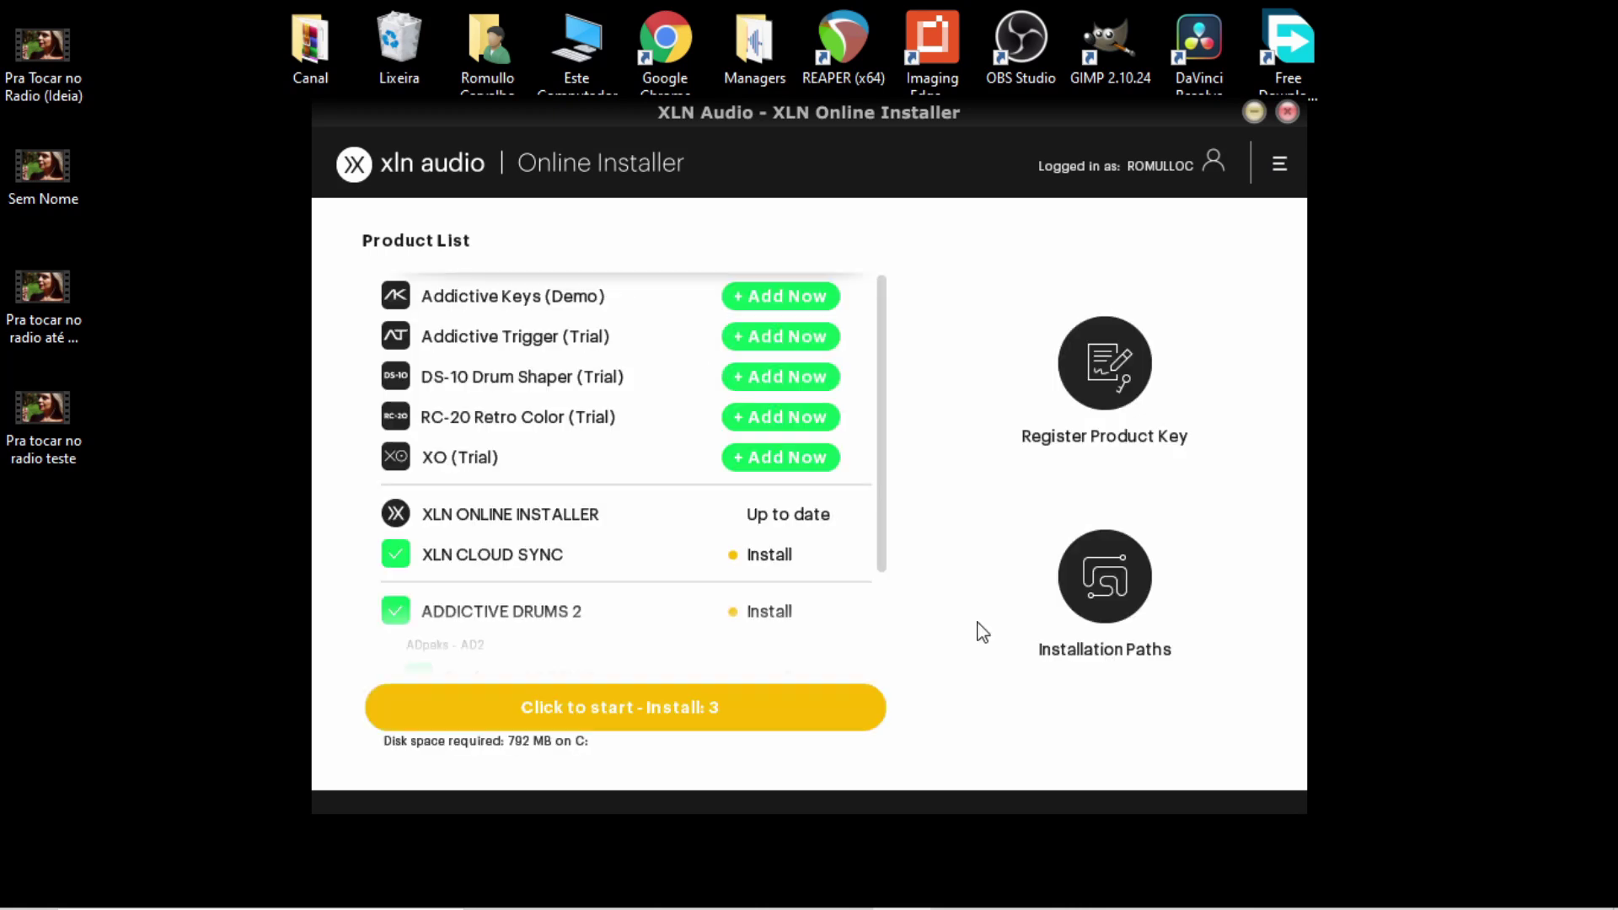
{"action": "scroll", "coordinate": [630, 600], "scroll_direction": "down", "scroll_amount": 2}
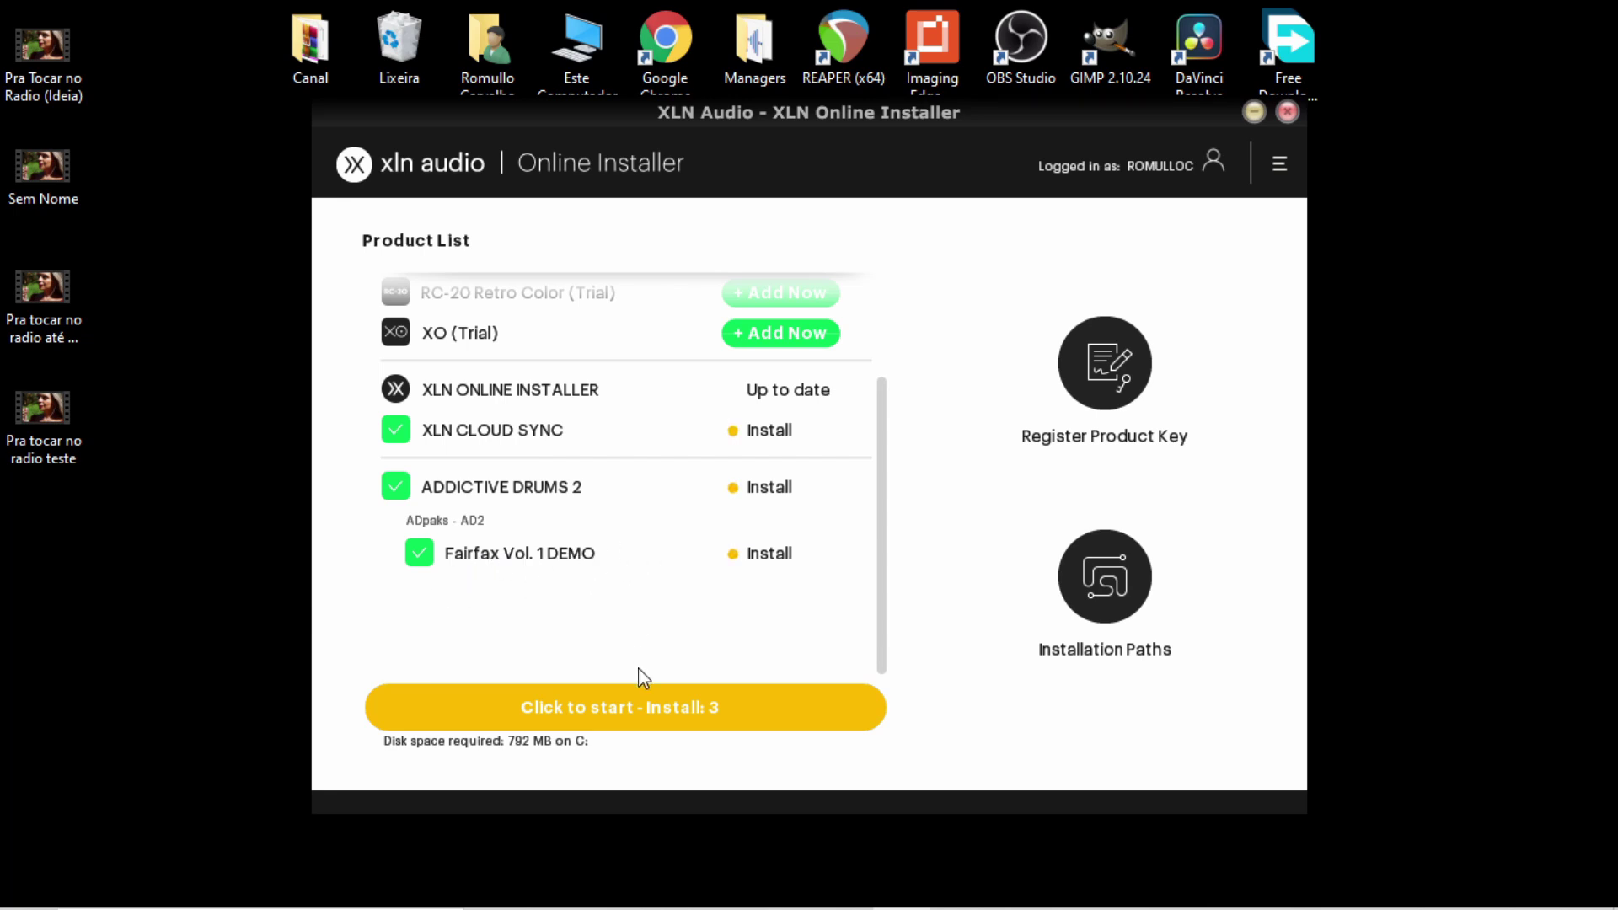
{"action": "left_click", "coordinate": [596, 718]}
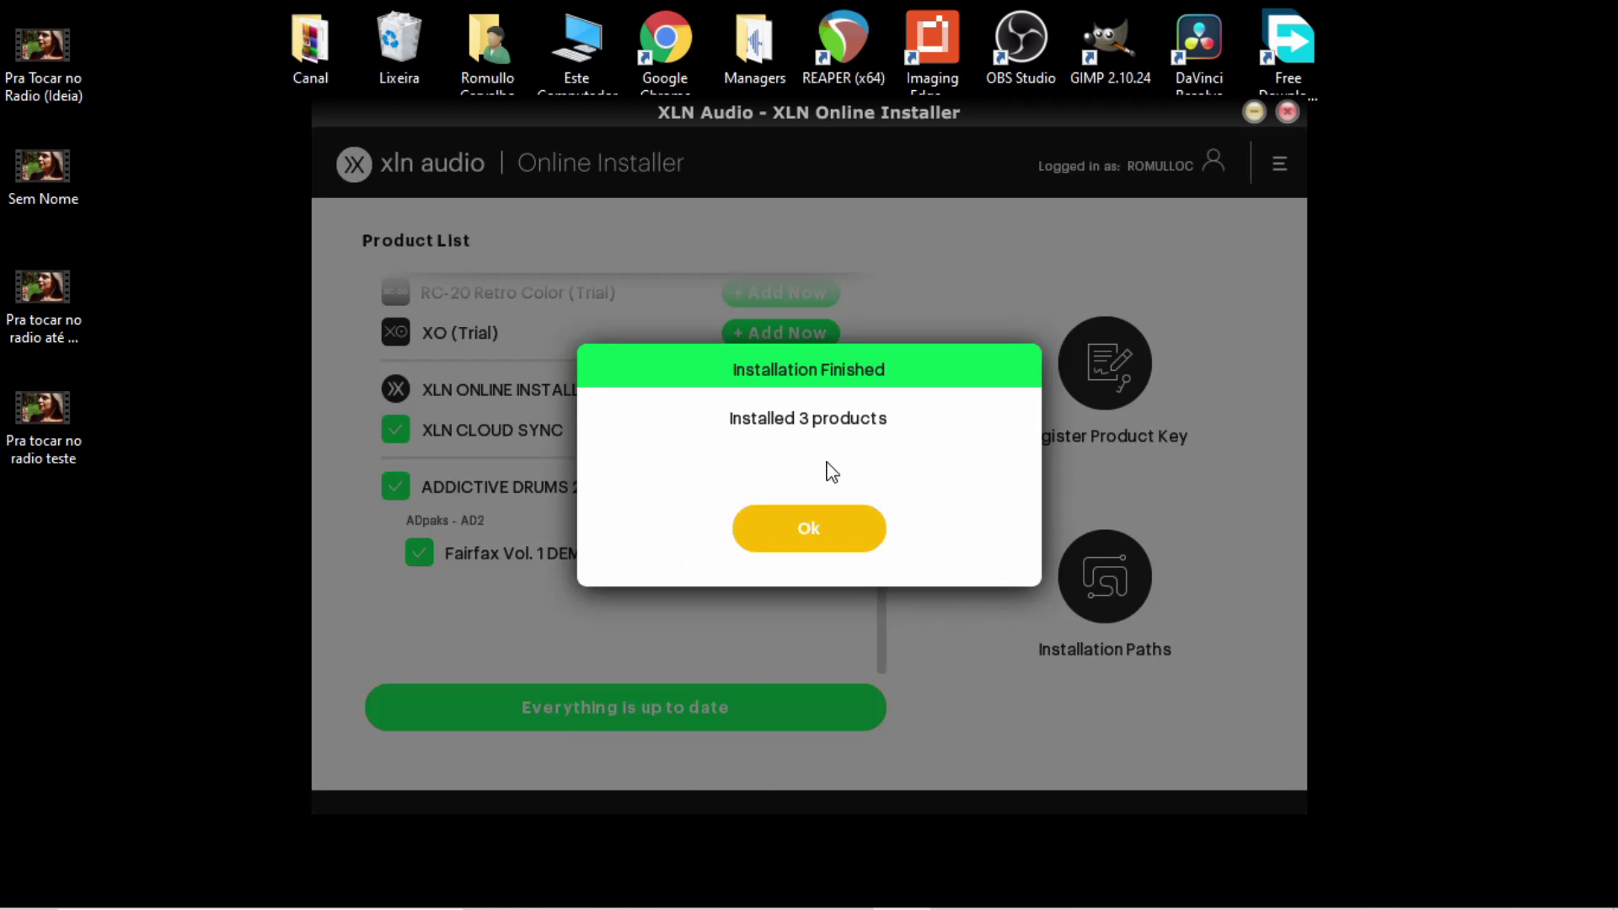
{"action": "left_click", "coordinate": [835, 544]}
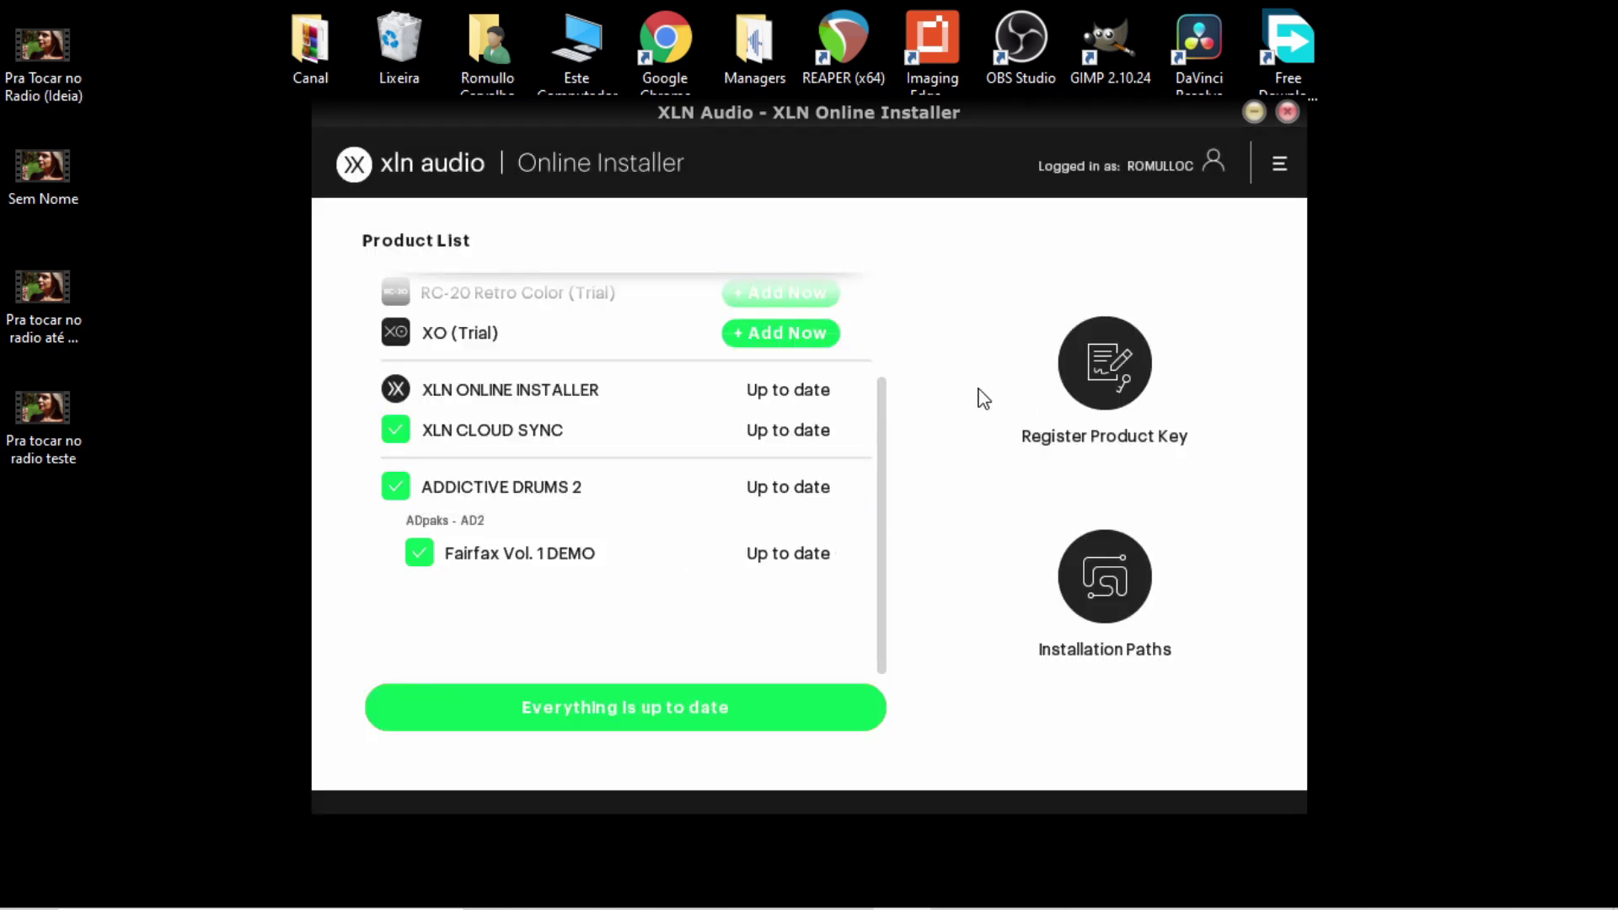
Step: Close the XLN Online Installer, then switch to REAPER (x64) and add a new track to the empty project
{"action": "left_click", "coordinate": [1288, 113]}
{"action": "double_click", "coordinate": [842, 64]}
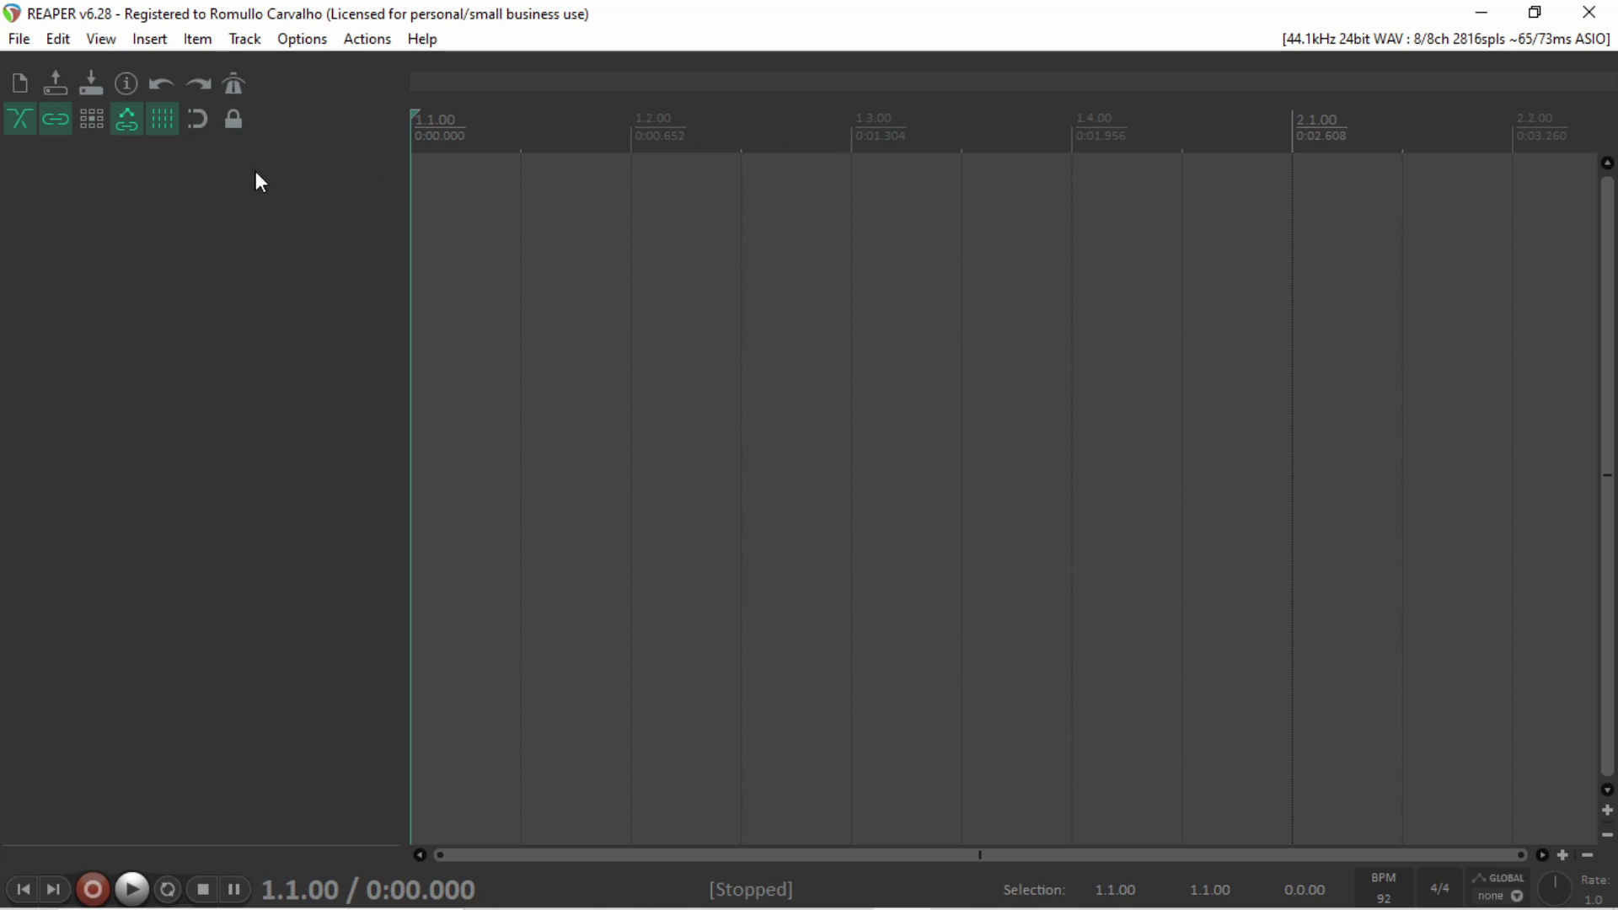
{"action": "double_click", "coordinate": [260, 209]}
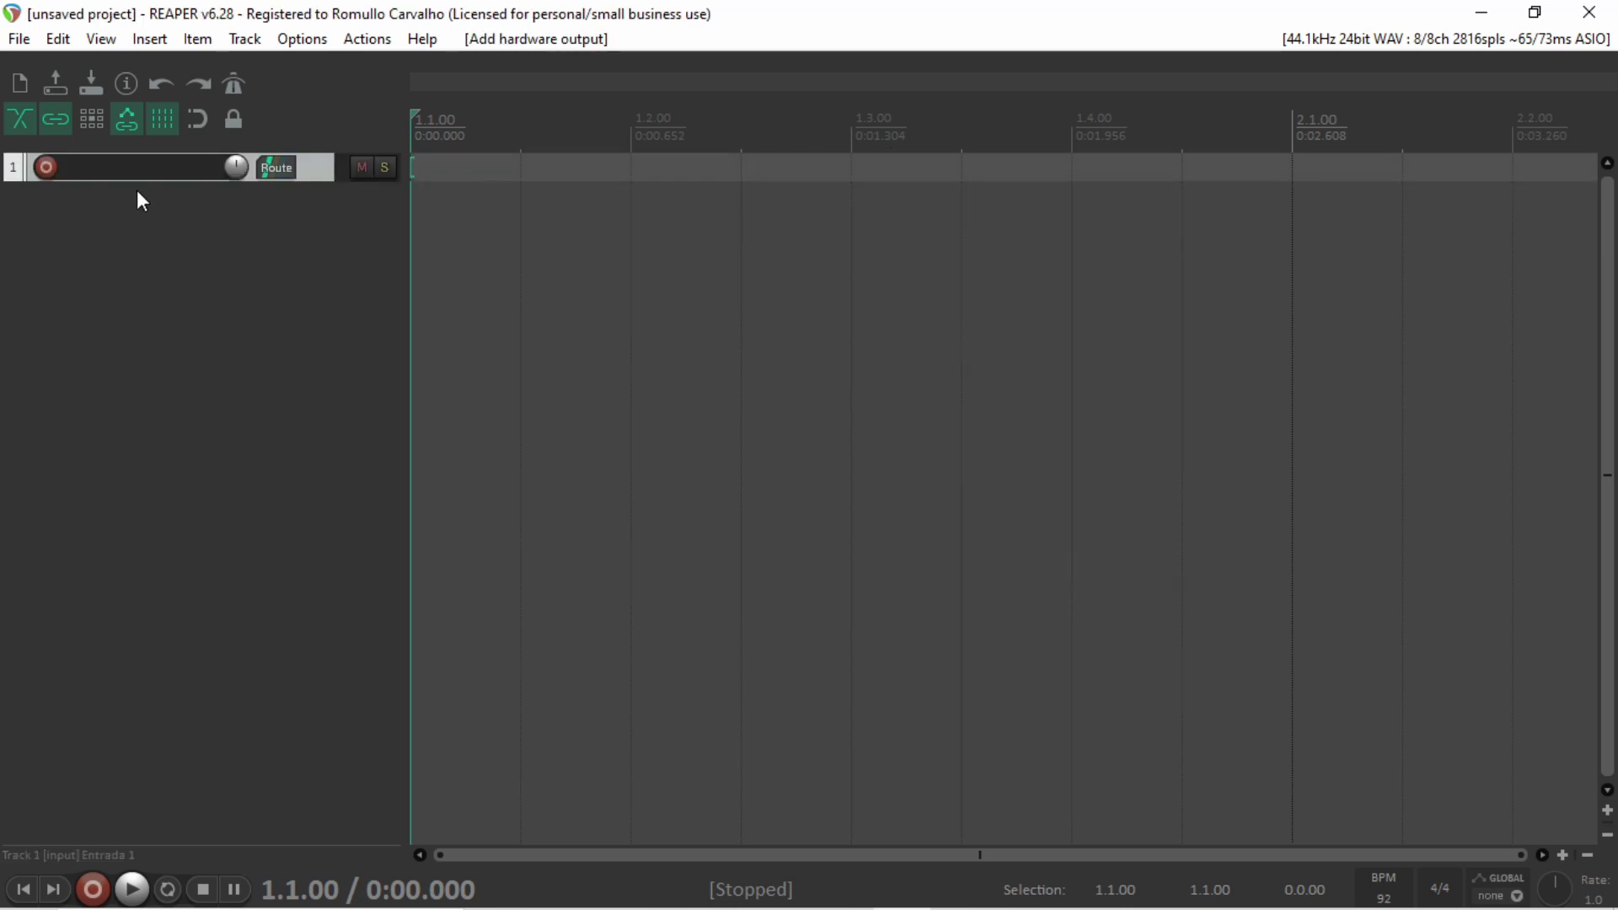
Step: Set Track 1's input to MIDI Panda Mini II, all channels, and load the VSTi Addictive Drums 2 on it
{"action": "left_click", "coordinate": [43, 217]}
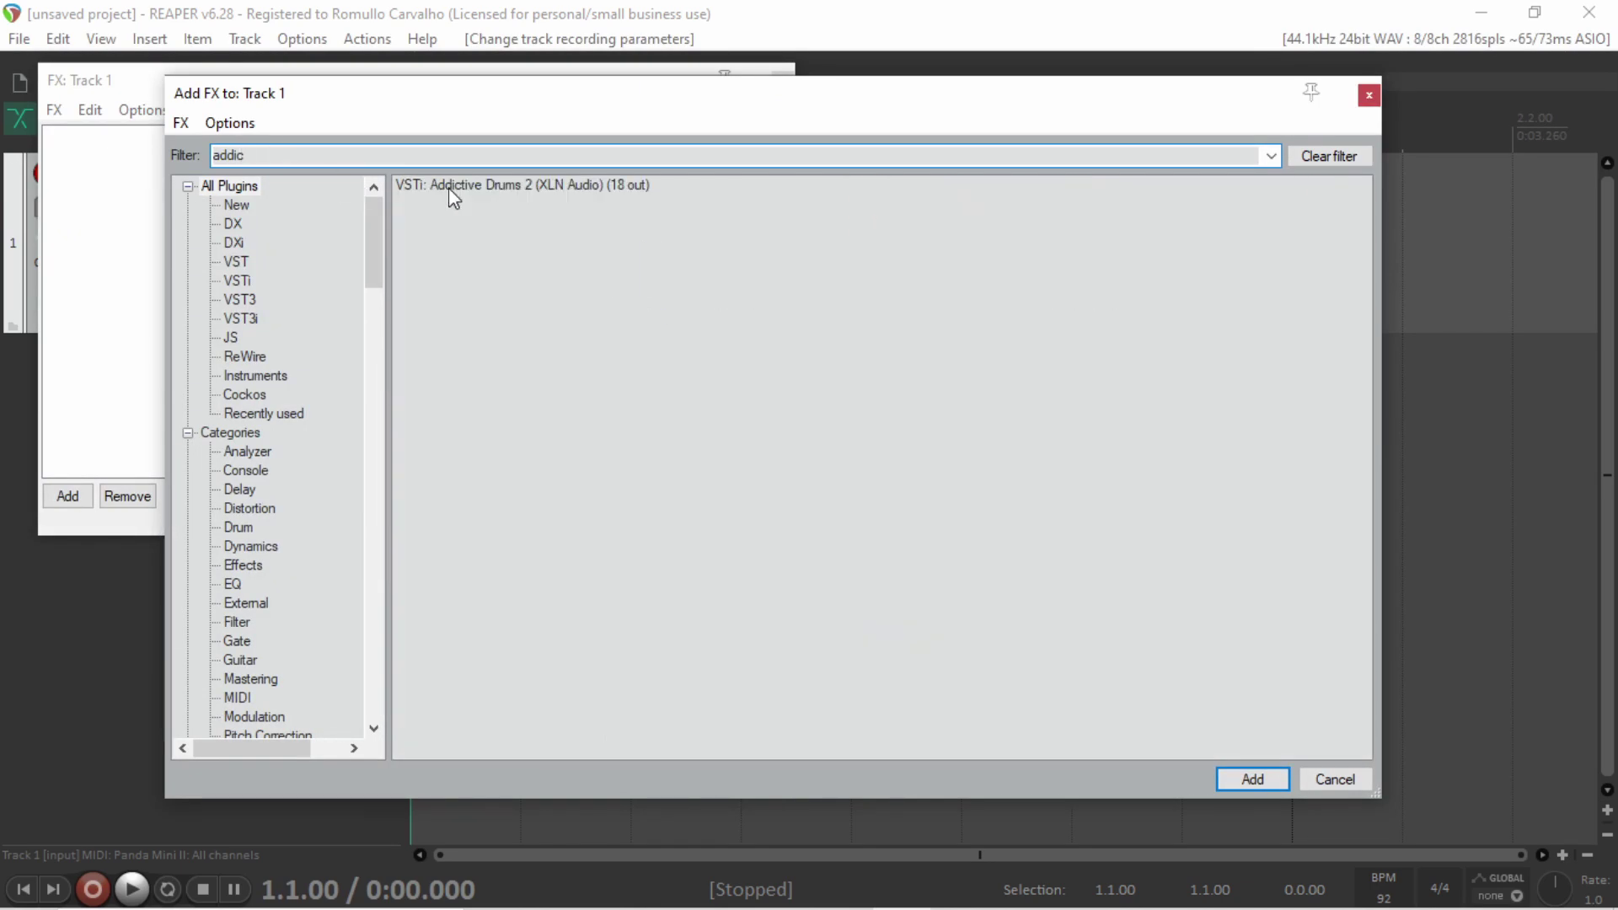
{"action": "left_click", "coordinate": [503, 190]}
{"action": "double_click", "coordinate": [504, 195]}
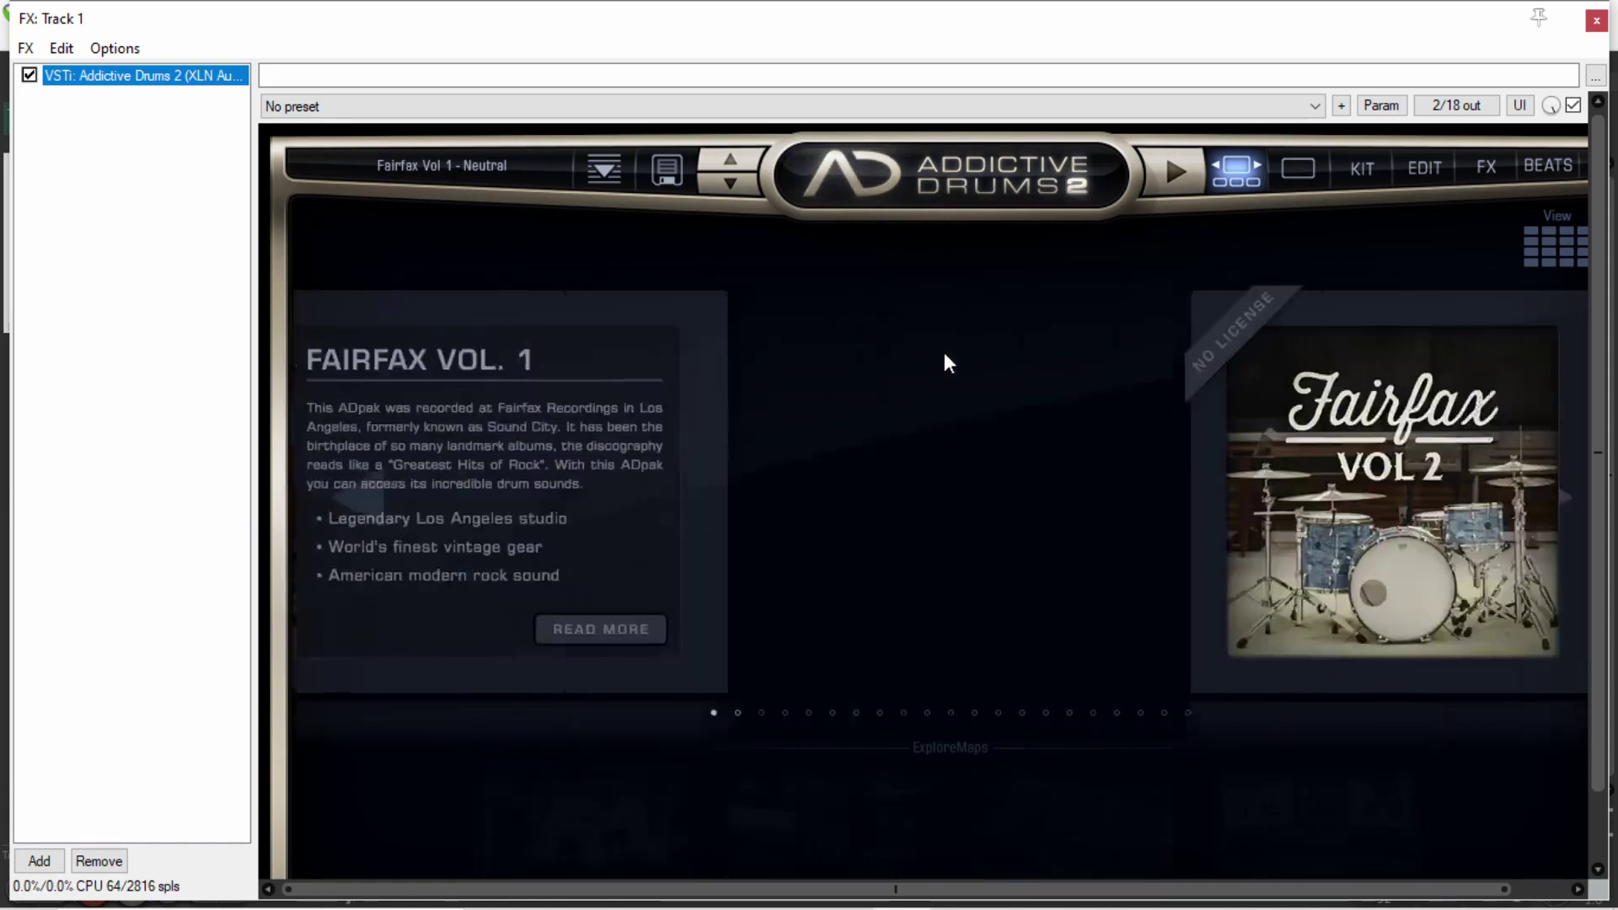
{"action": "scroll", "coordinate": [1591, 510], "scroll_direction": "down", "scroll_amount": 1}
{"action": "scroll", "coordinate": [1580, 483], "scroll_direction": "up", "scroll_amount": 1}
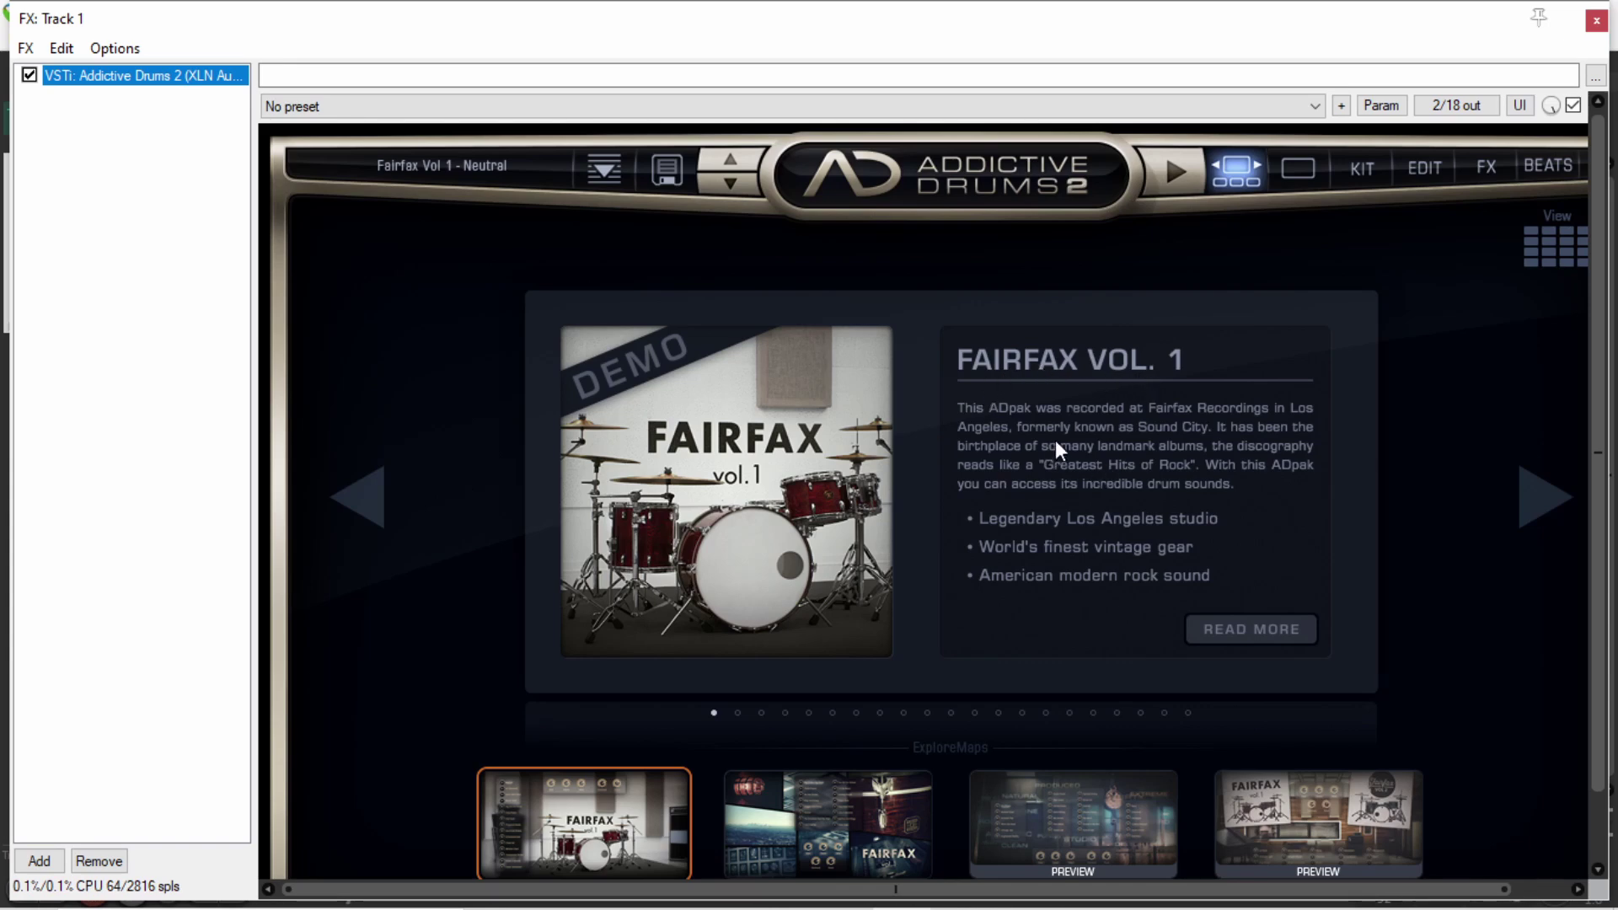
Step: Show the drum kit in Addictive Drums 2 and audition the Flexi 3 snare, kick, hi-hat and Cym 1 and Cym 2 crashes
{"action": "left_click", "coordinate": [1359, 174]}
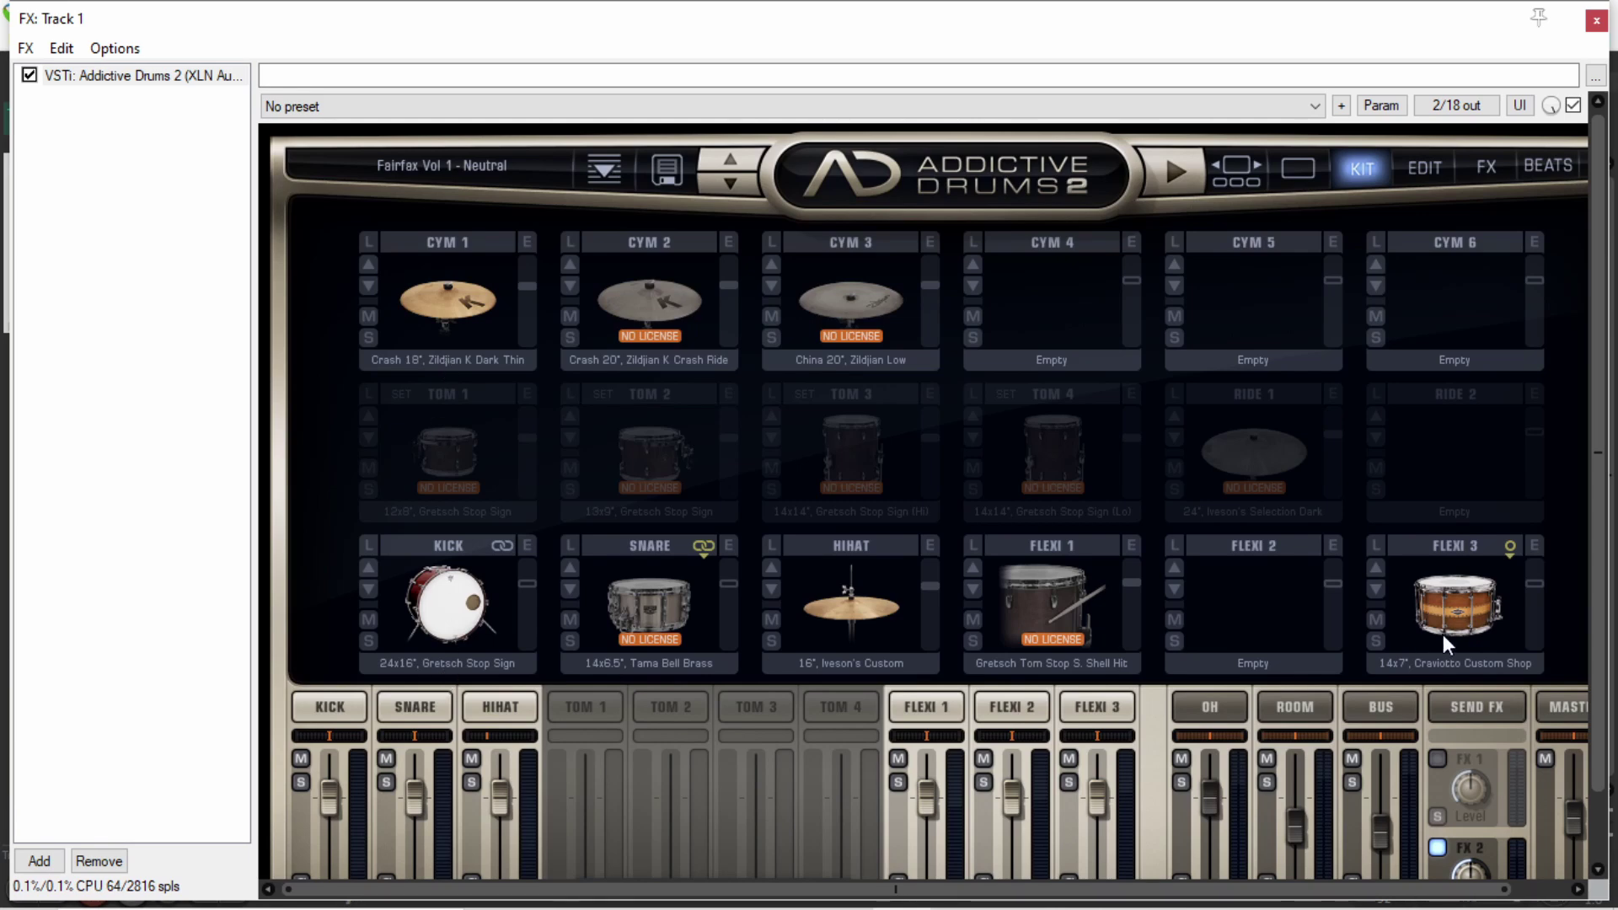
{"action": "left_click", "coordinate": [1479, 615]}
{"action": "left_click", "coordinate": [437, 609]}
{"action": "left_click", "coordinate": [437, 609]}
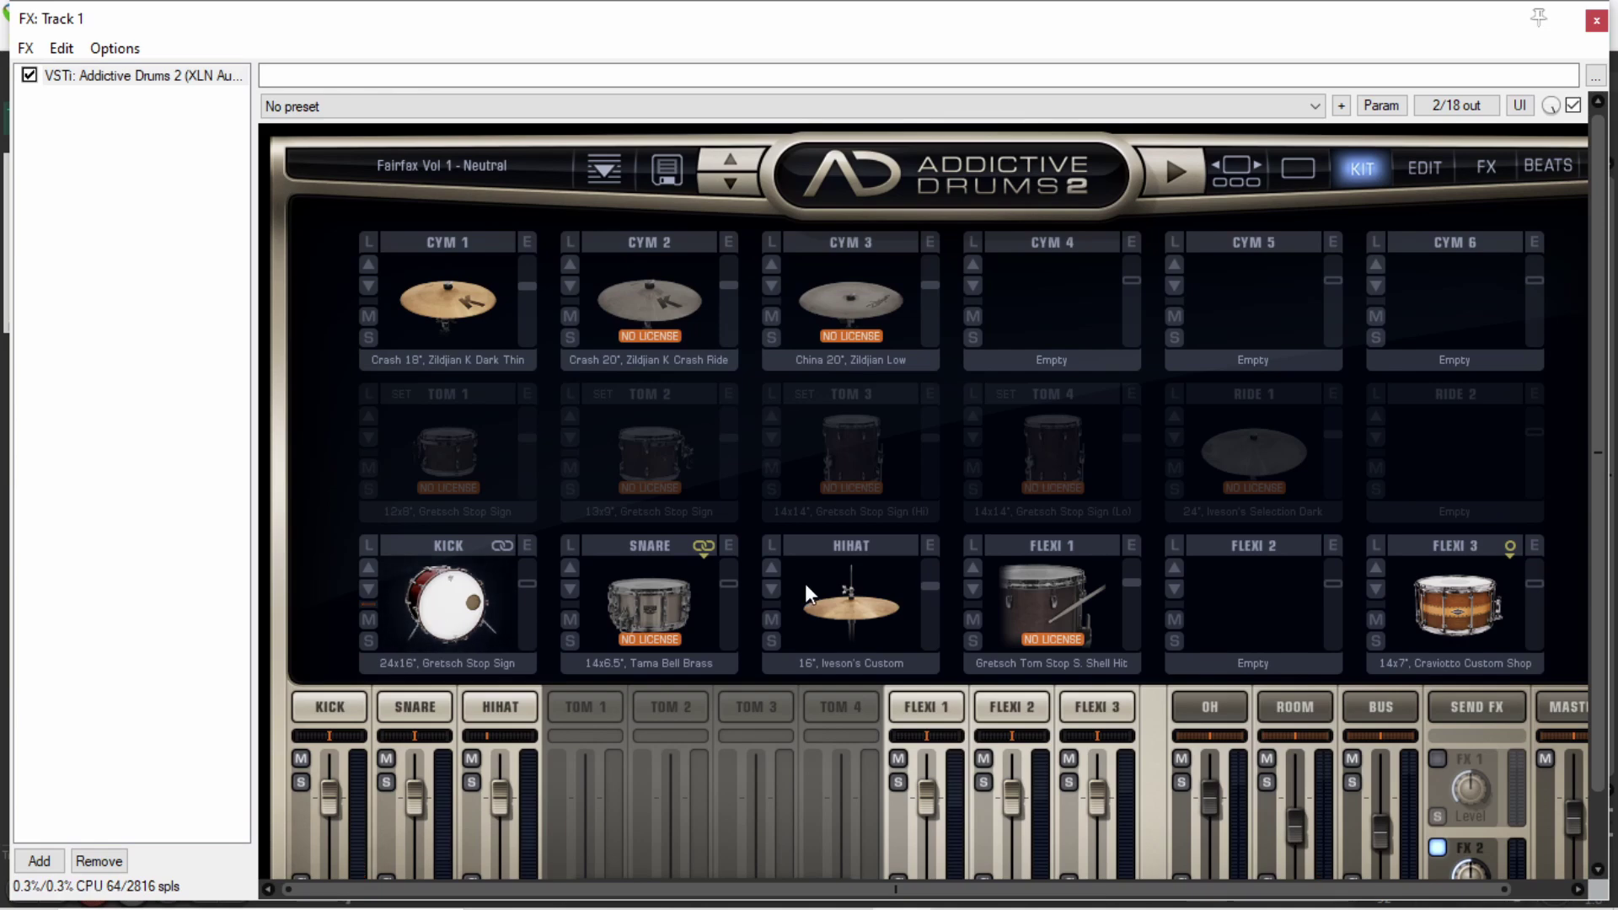
{"action": "left_click", "coordinate": [842, 603]}
{"action": "left_click", "coordinate": [1425, 585]}
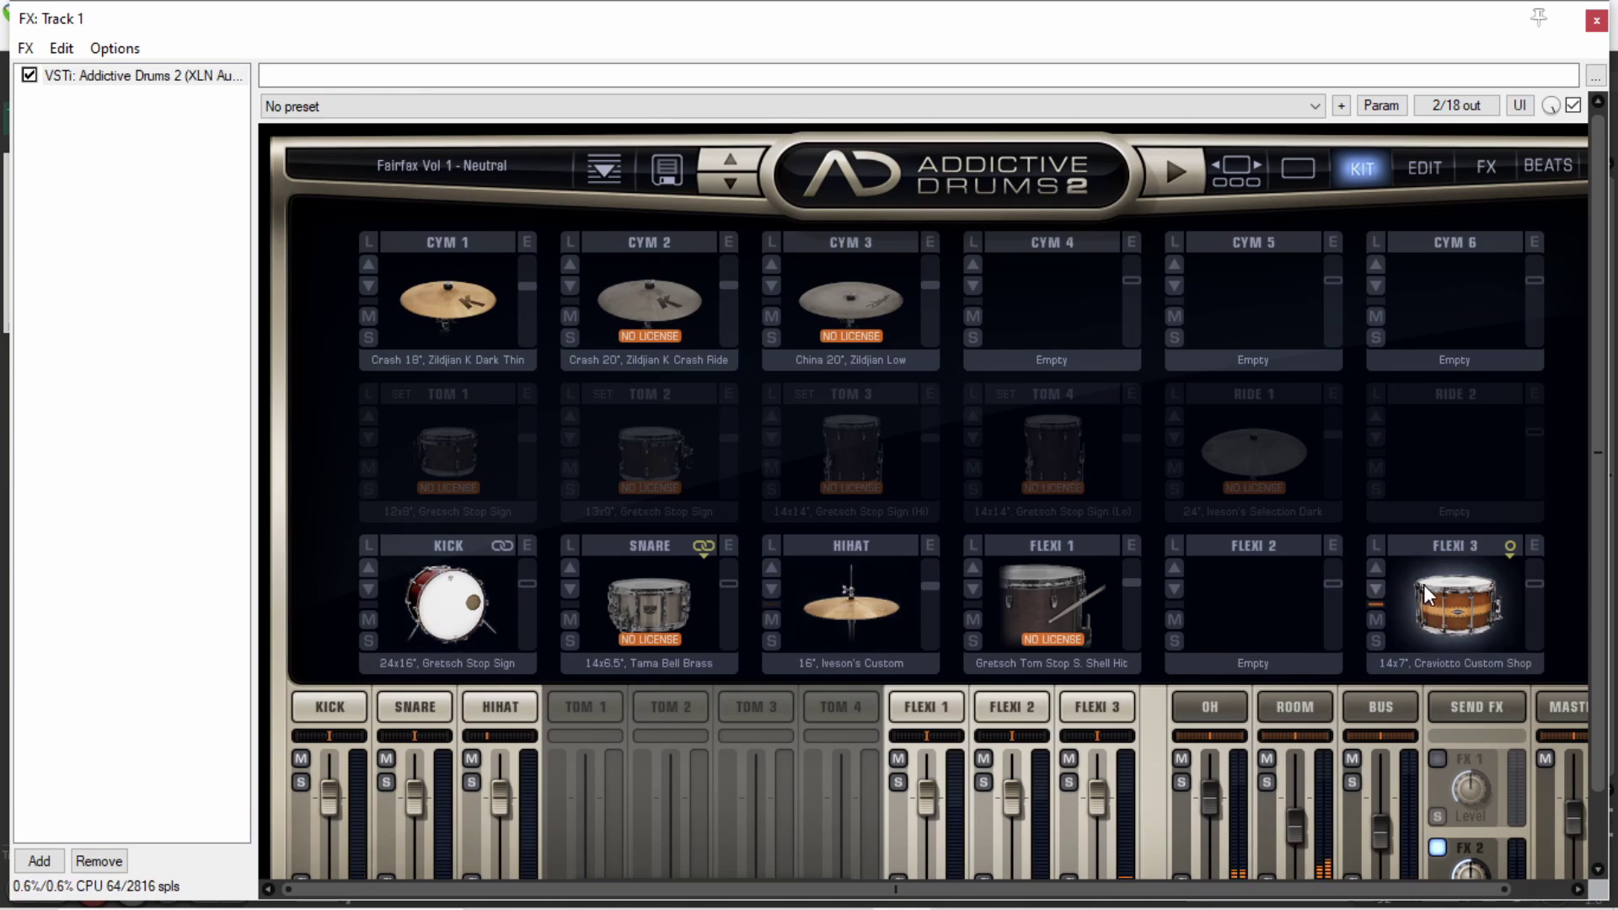
{"action": "left_click", "coordinate": [1424, 586]}
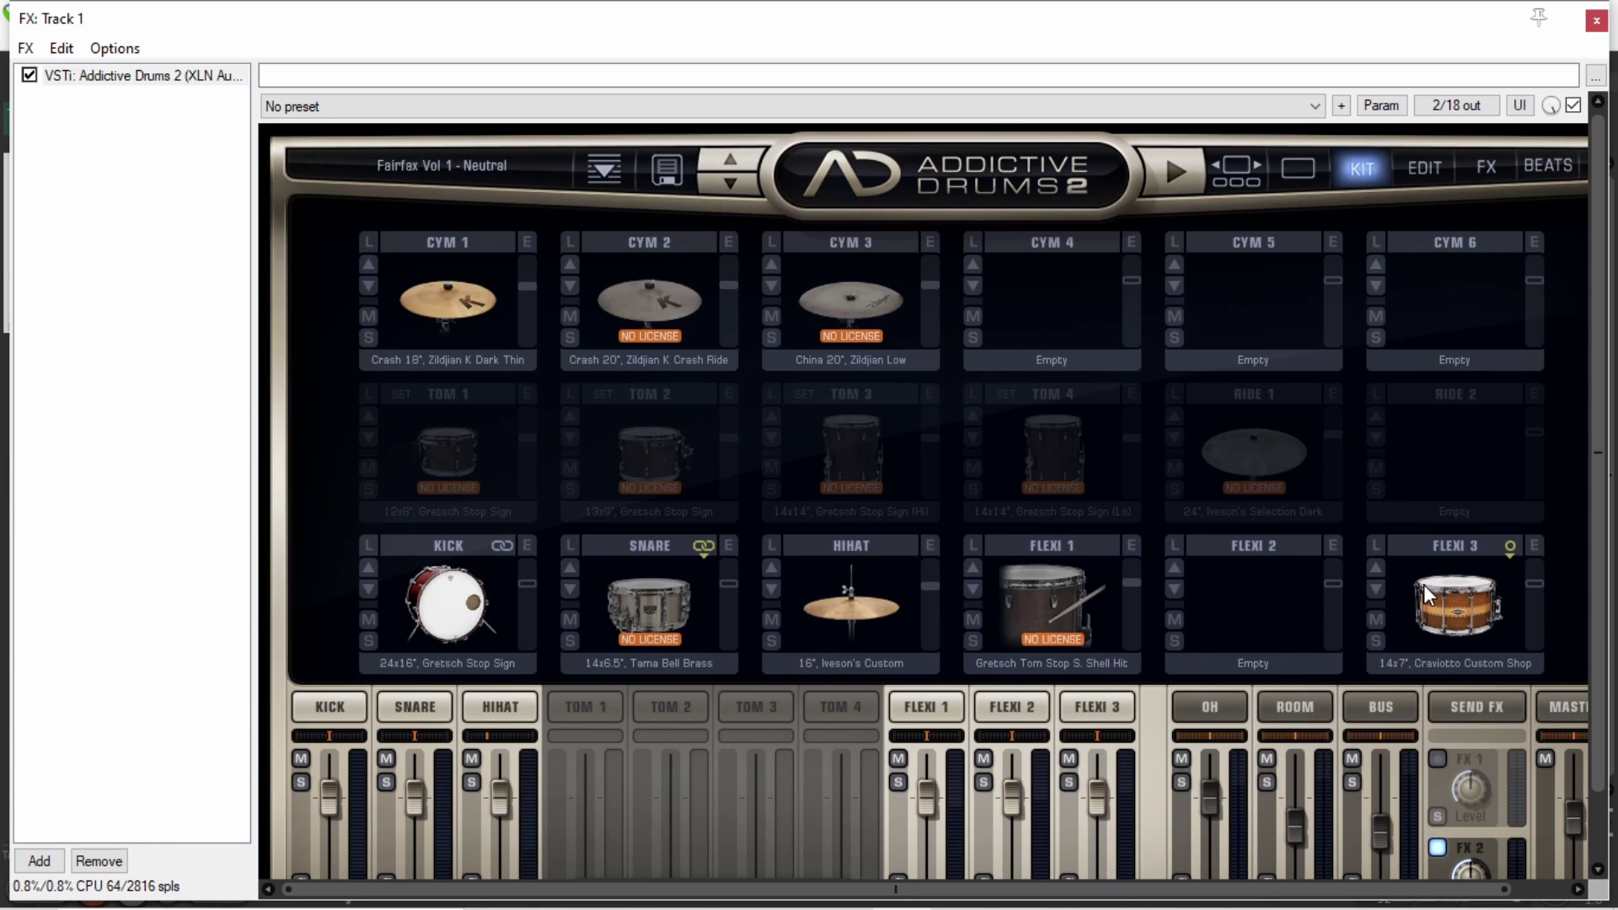
{"action": "left_click", "coordinate": [1424, 585]}
{"action": "left_click", "coordinate": [1424, 584]}
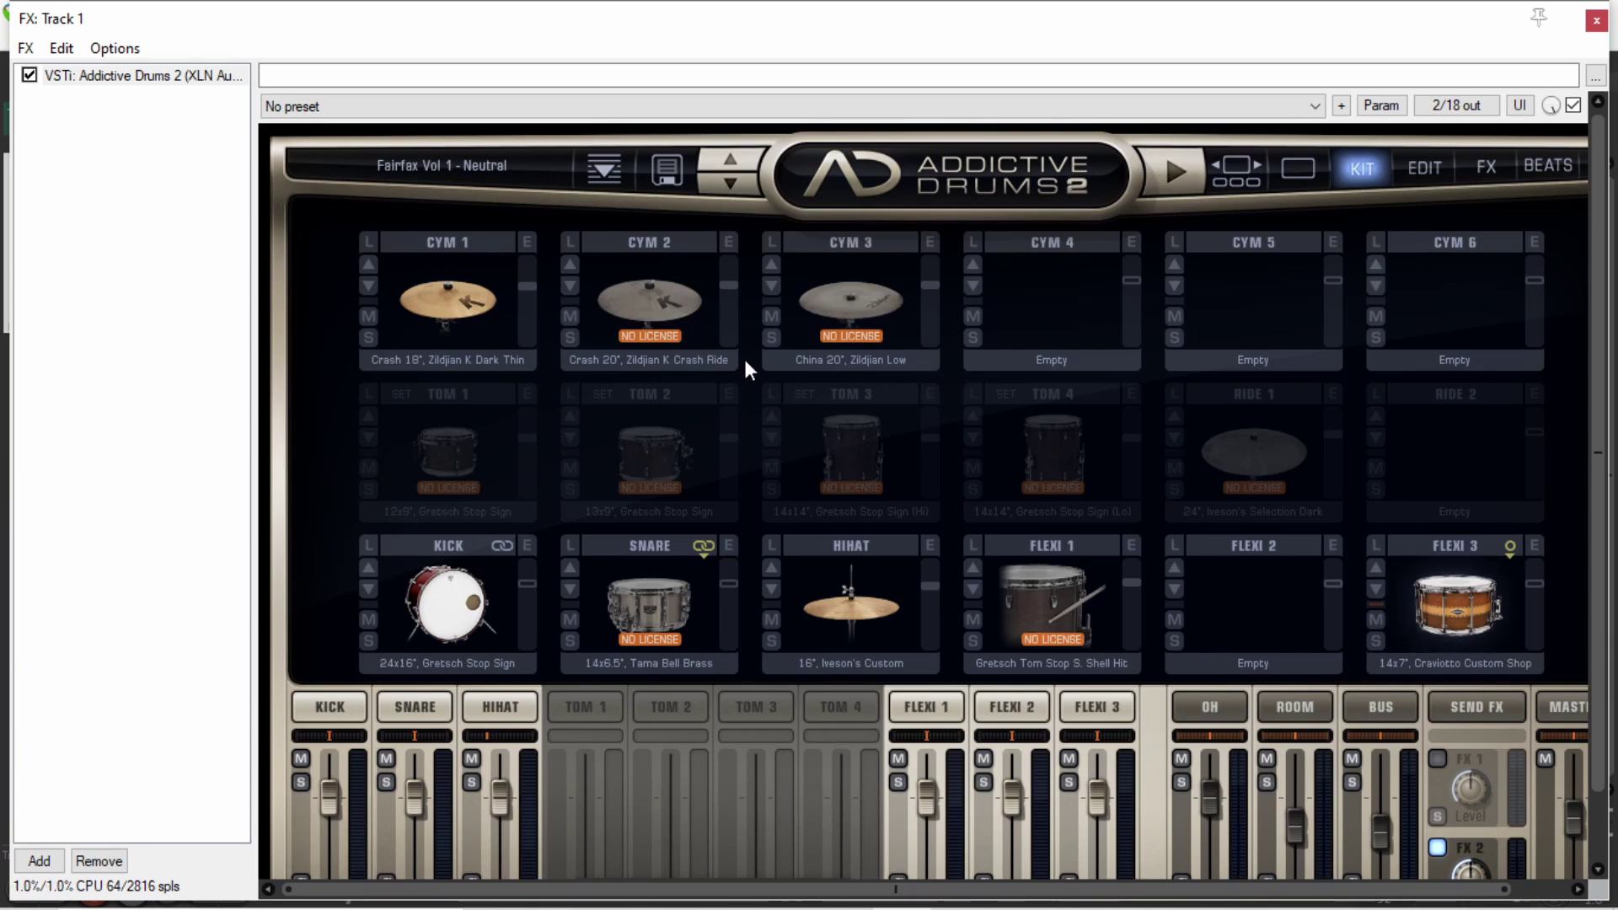
{"action": "left_click", "coordinate": [434, 294]}
{"action": "left_click", "coordinate": [647, 305]}
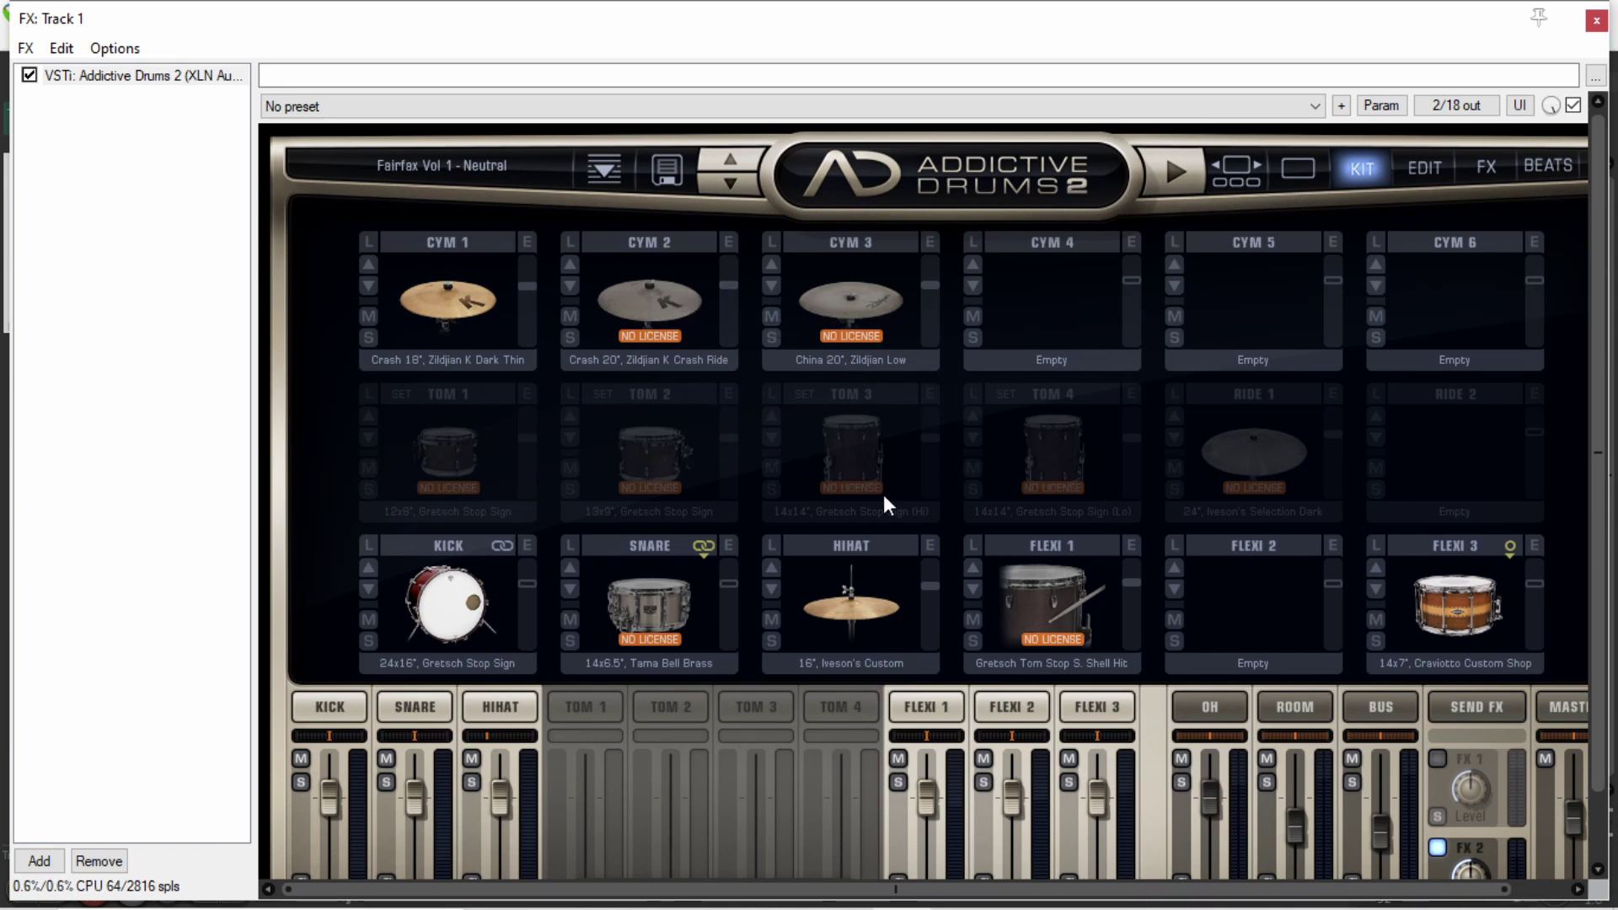
{"action": "left_click", "coordinate": [852, 587]}
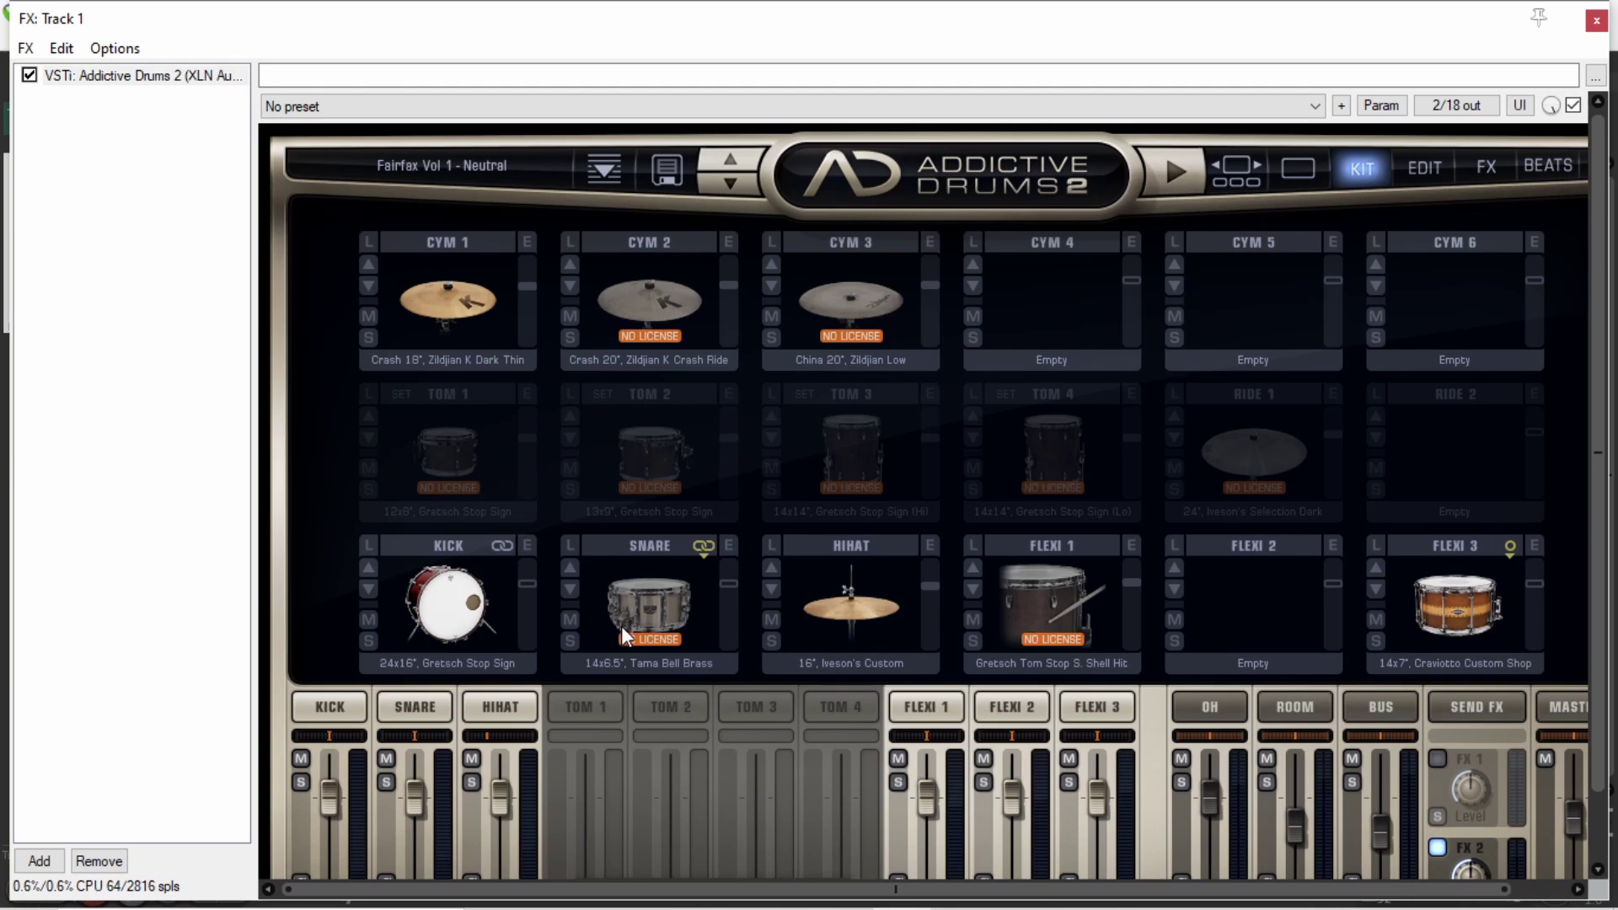
Step: Replace the unlicensed drum in the Snare slot with the 14x7" Craviotto Custom Shop
{"action": "left_click", "coordinate": [632, 663]}
{"action": "left_click", "coordinate": [674, 695]}
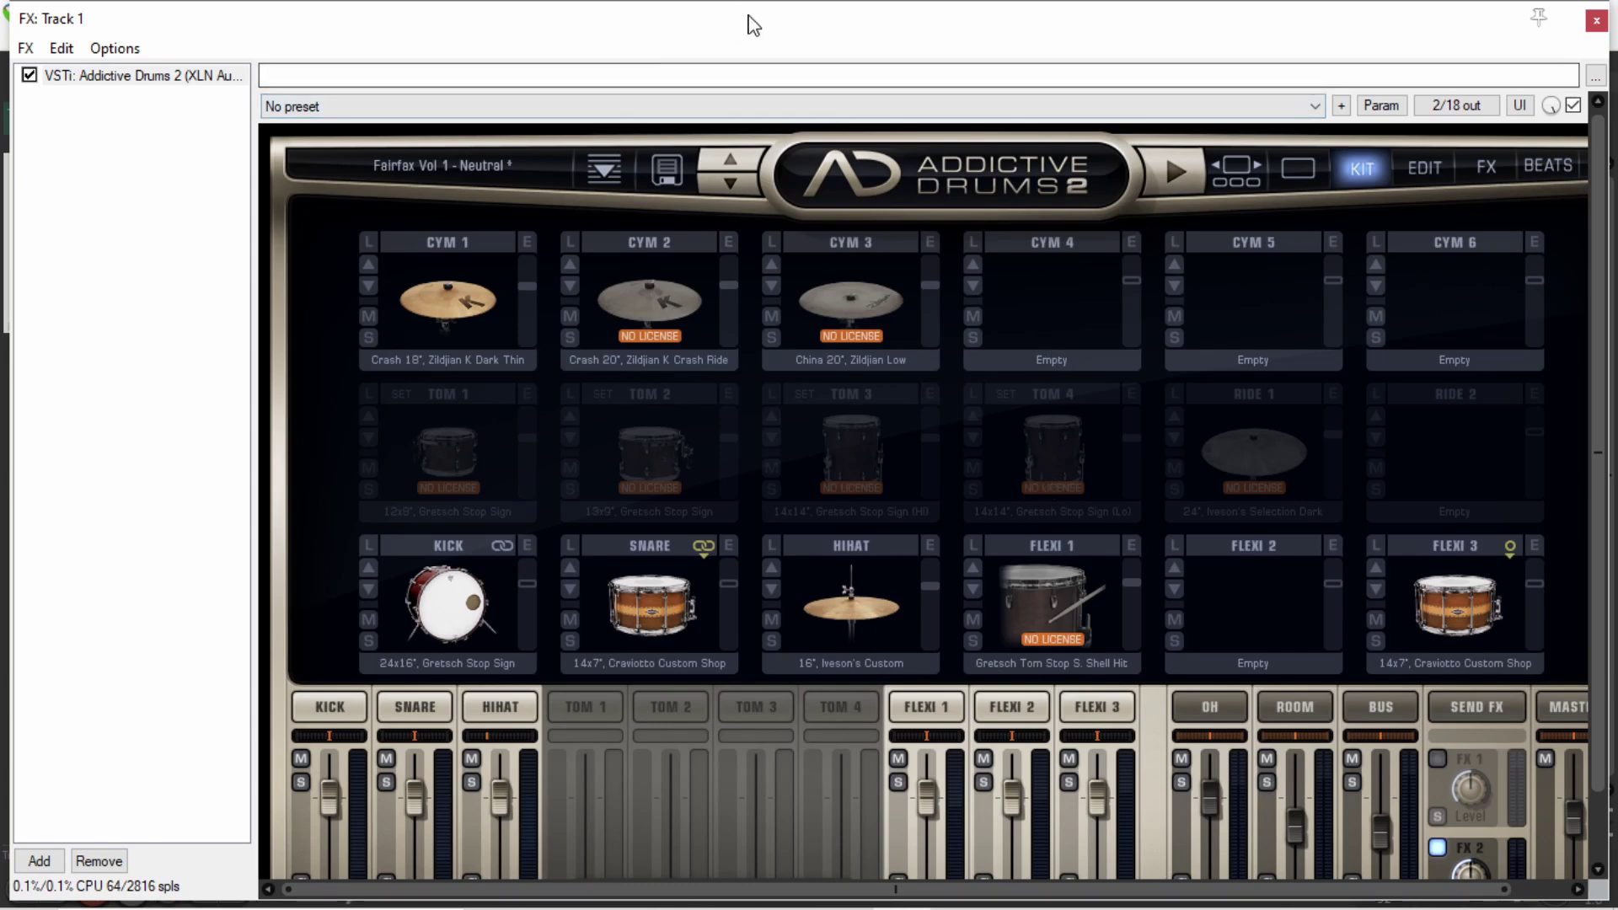
Step: Audition the 24x16" Gretsch Stop Sign kick and the 14x7" Craviotto Custom Shop snare several times
{"action": "left_click_drag", "start_coordinate": [752, 25], "coordinate": [736, 29]}
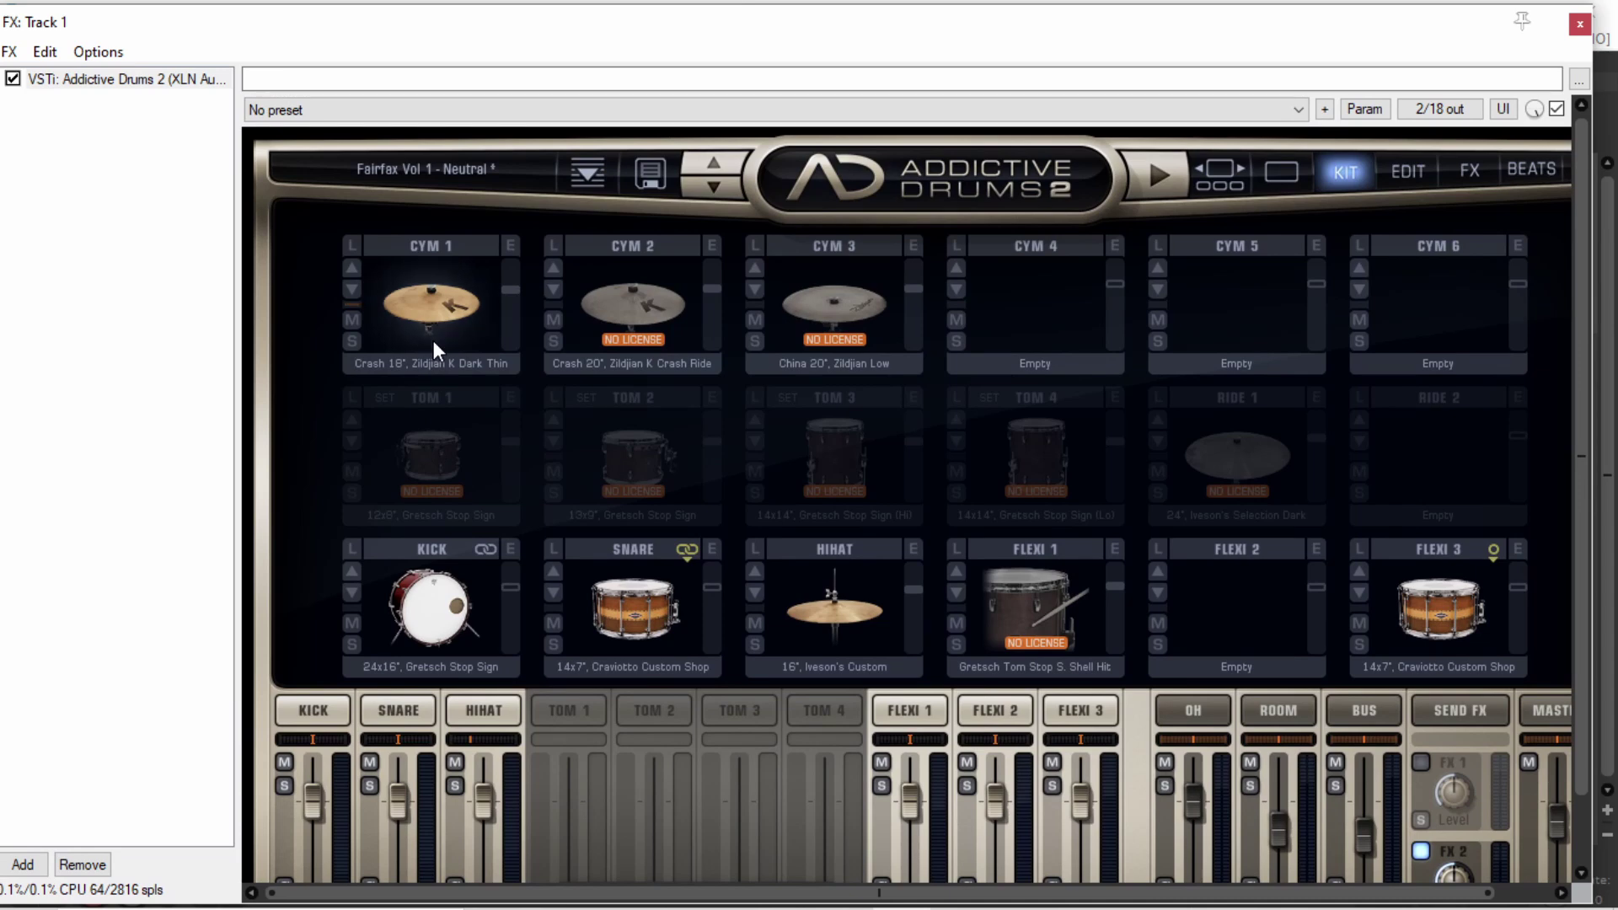
{"action": "left_click", "coordinate": [438, 623]}
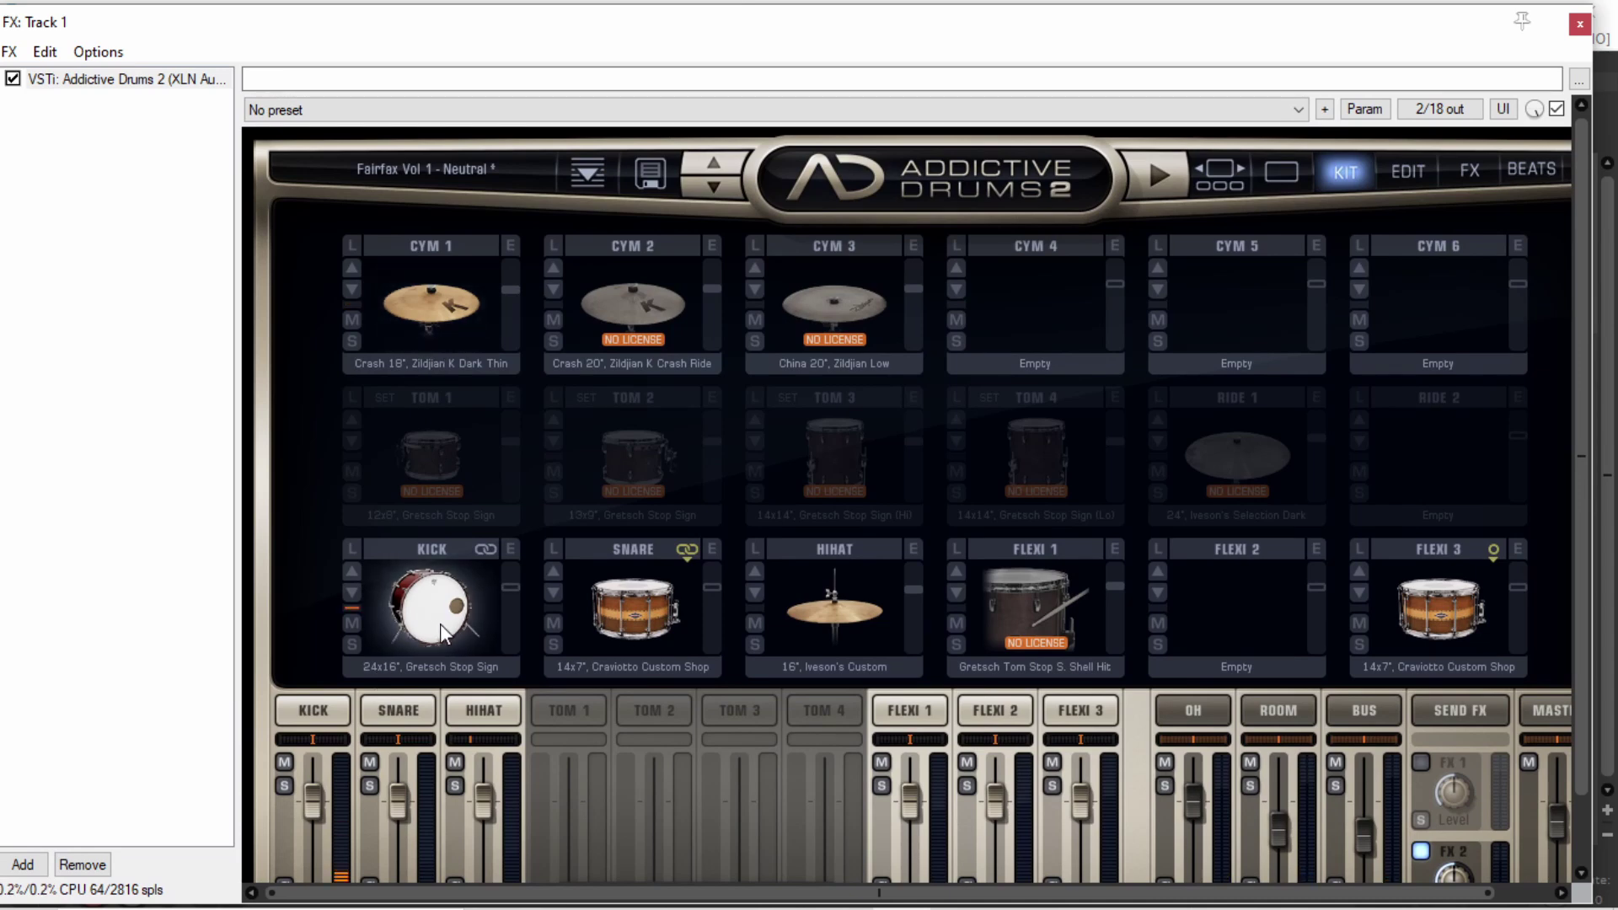
{"action": "left_click", "coordinate": [401, 630]}
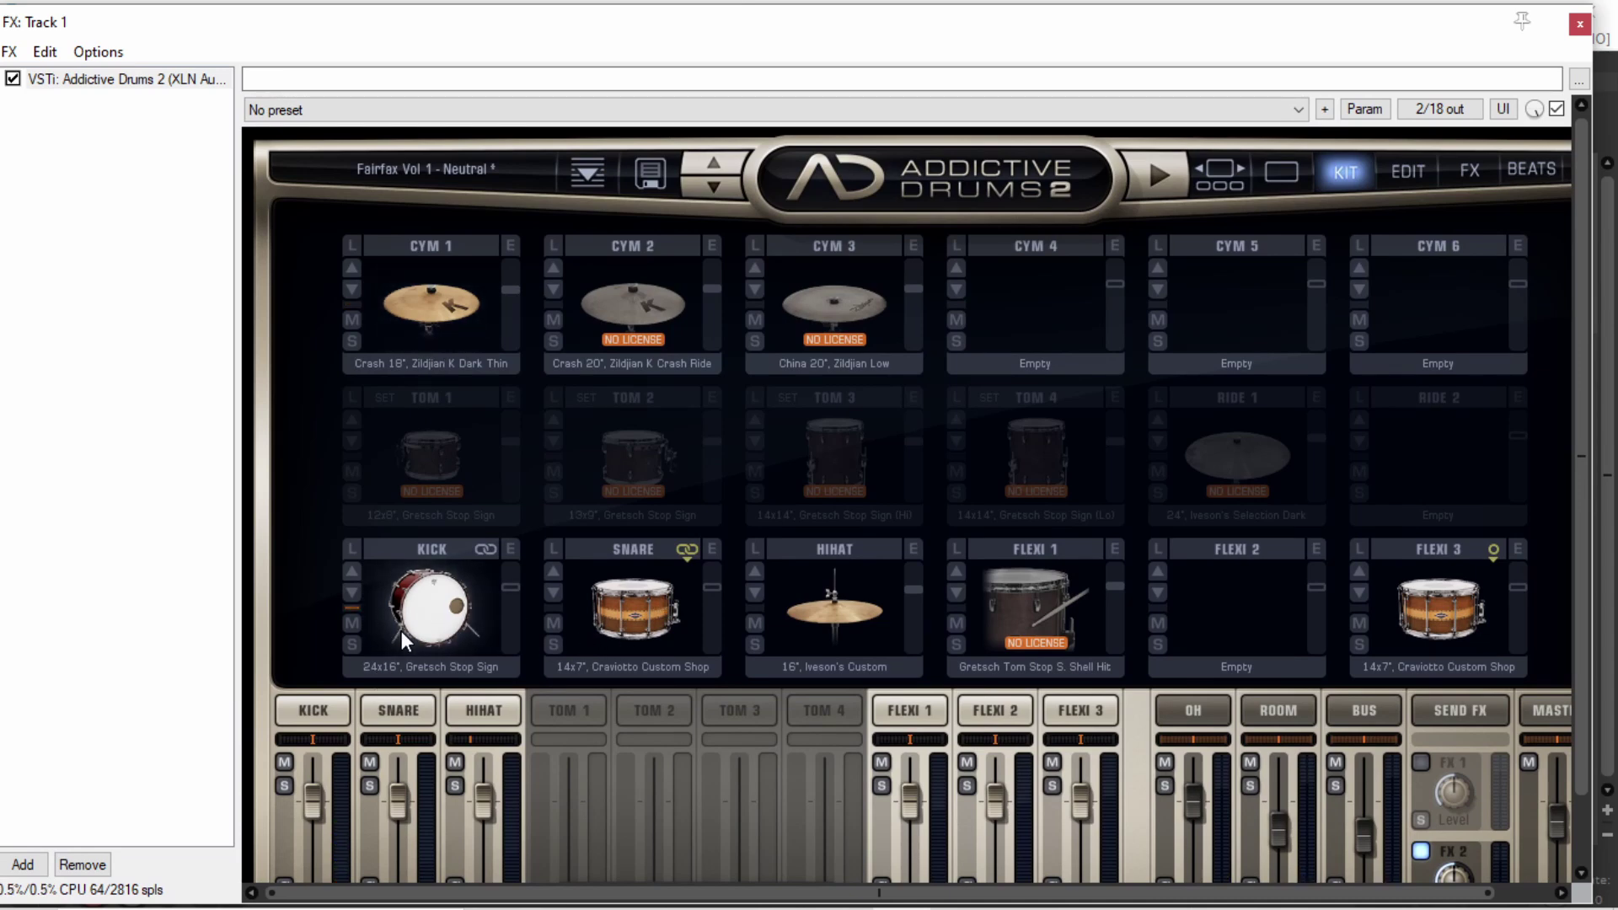
{"action": "left_click", "coordinate": [411, 623]}
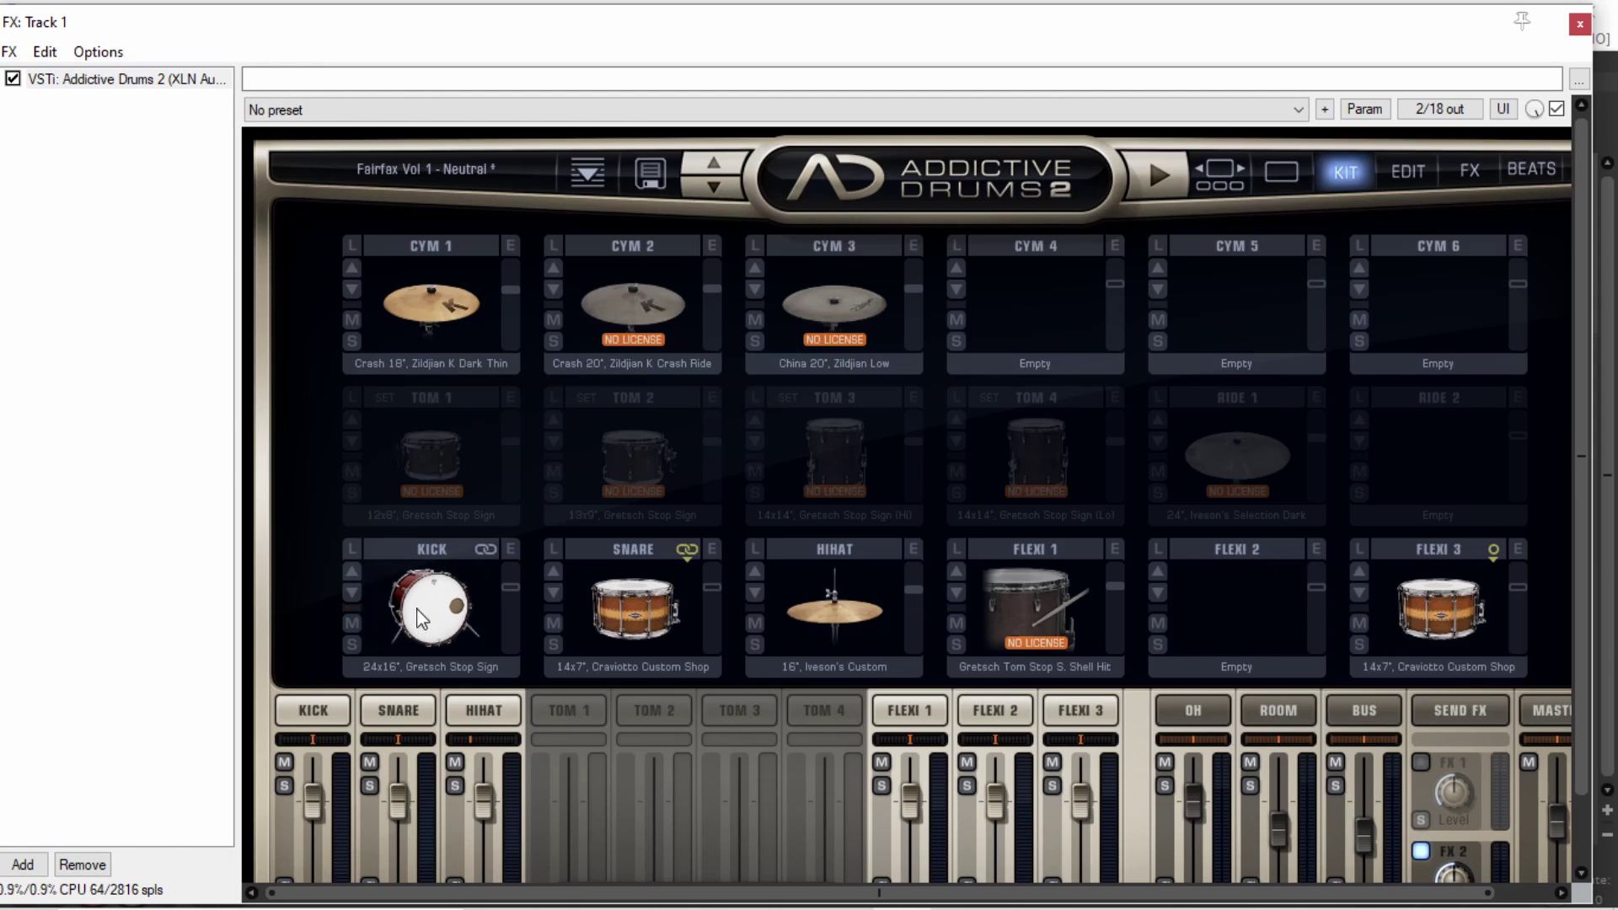
{"action": "left_click", "coordinate": [424, 618]}
{"action": "left_click", "coordinate": [430, 614]}
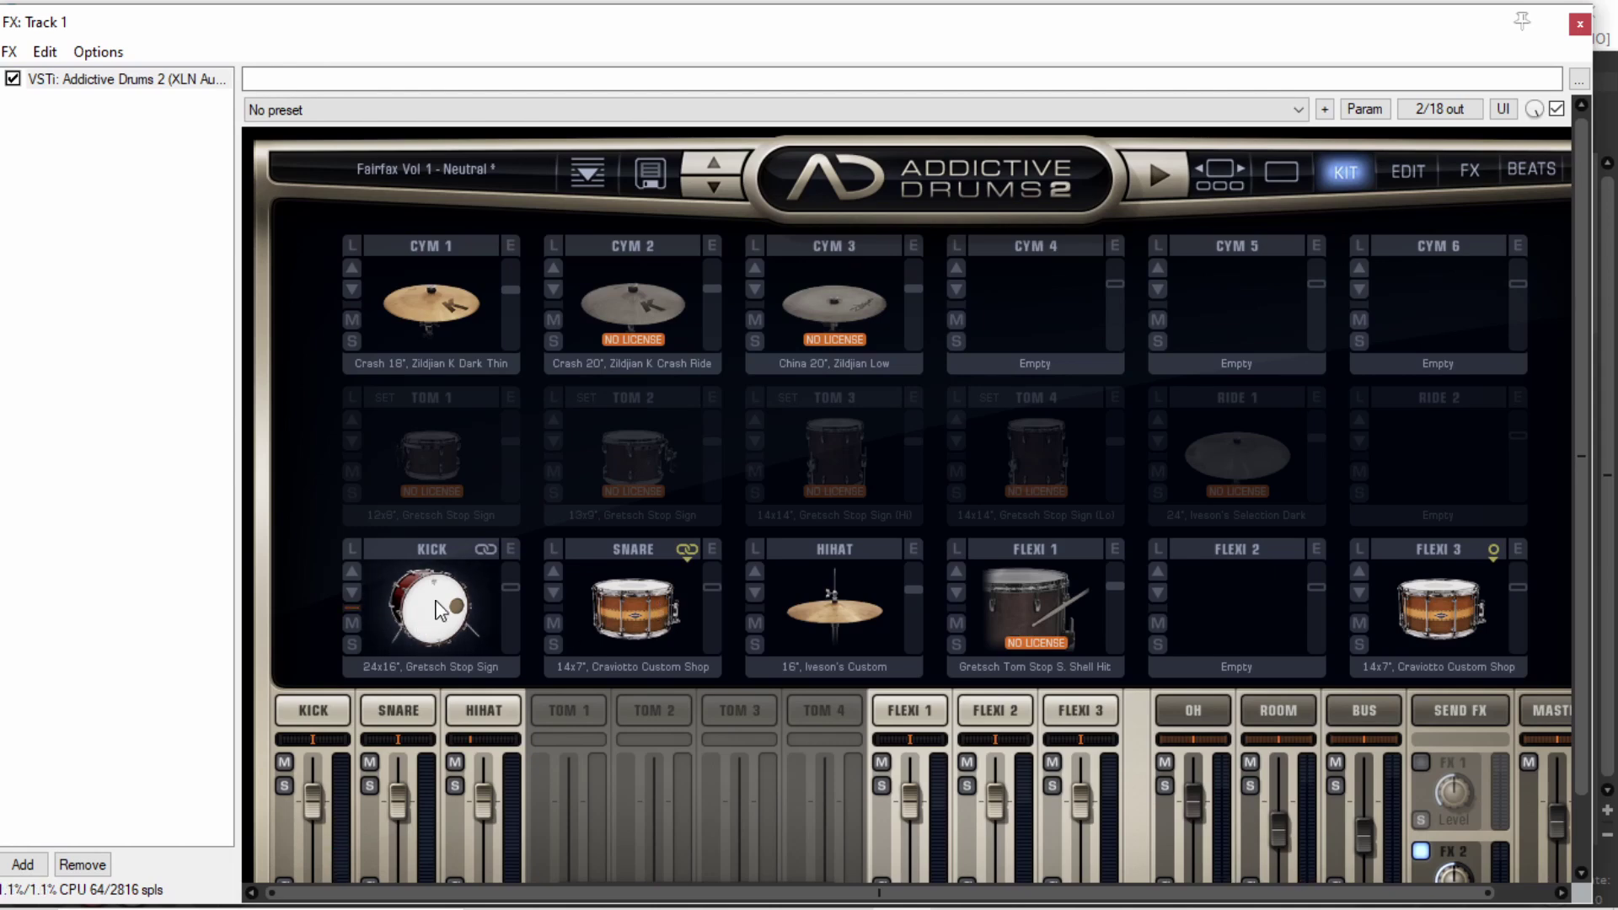
{"action": "left_click", "coordinate": [656, 620]}
{"action": "left_click", "coordinate": [658, 620]}
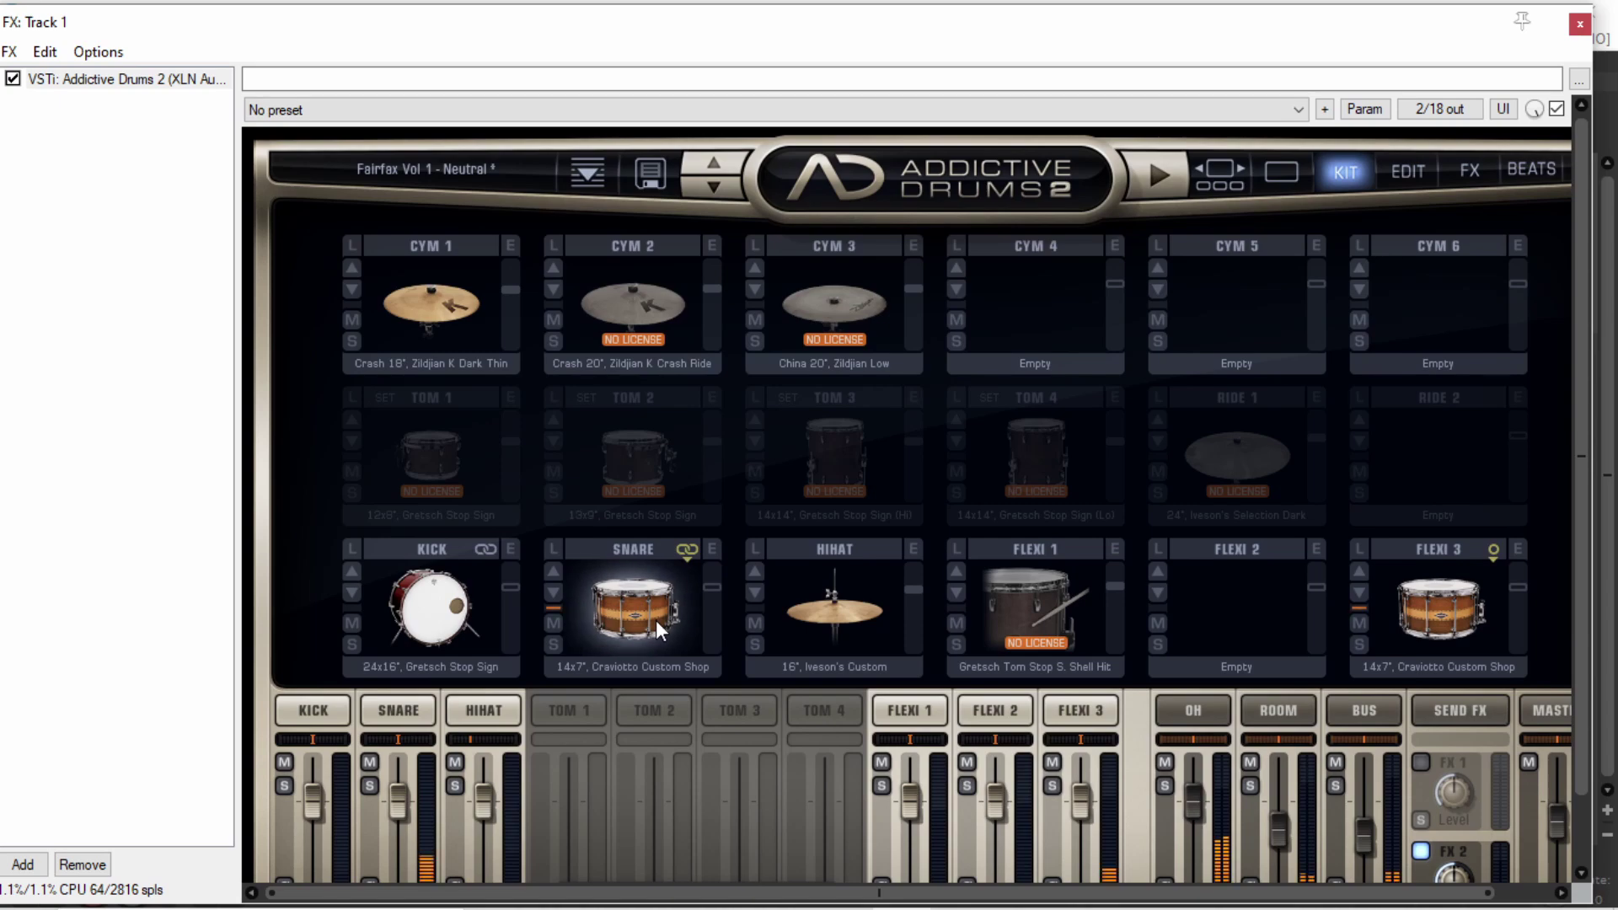
Step: Open the Edit page and examine the kick's kitpiece controls, the master effects and the full mixer
{"action": "left_click", "coordinate": [469, 167]}
{"action": "left_click", "coordinate": [467, 164]}
{"action": "left_click", "coordinate": [1408, 170]}
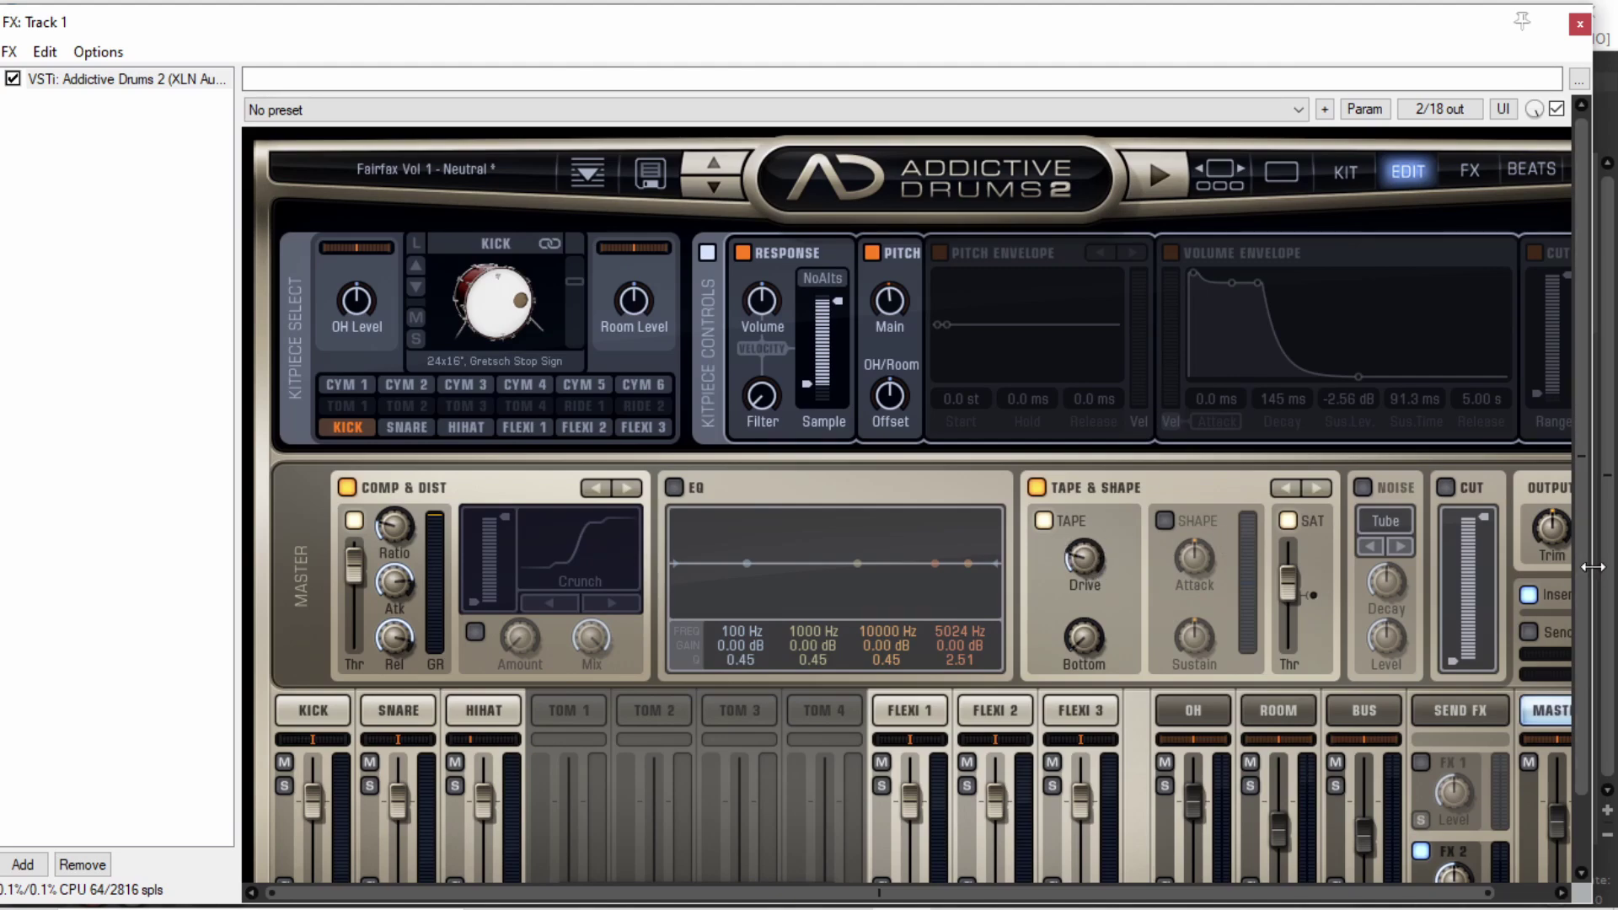
{"action": "scroll", "coordinate": [1591, 573], "scroll_direction": "down", "scroll_amount": 2}
{"action": "scroll", "coordinate": [1591, 514], "scroll_direction": "up", "scroll_amount": 2}
{"action": "scroll", "coordinate": [1424, 763], "scroll_direction": "down", "scroll_amount": 2}
{"action": "left_click_drag", "start_coordinate": [1442, 892], "coordinate": [1499, 891]}
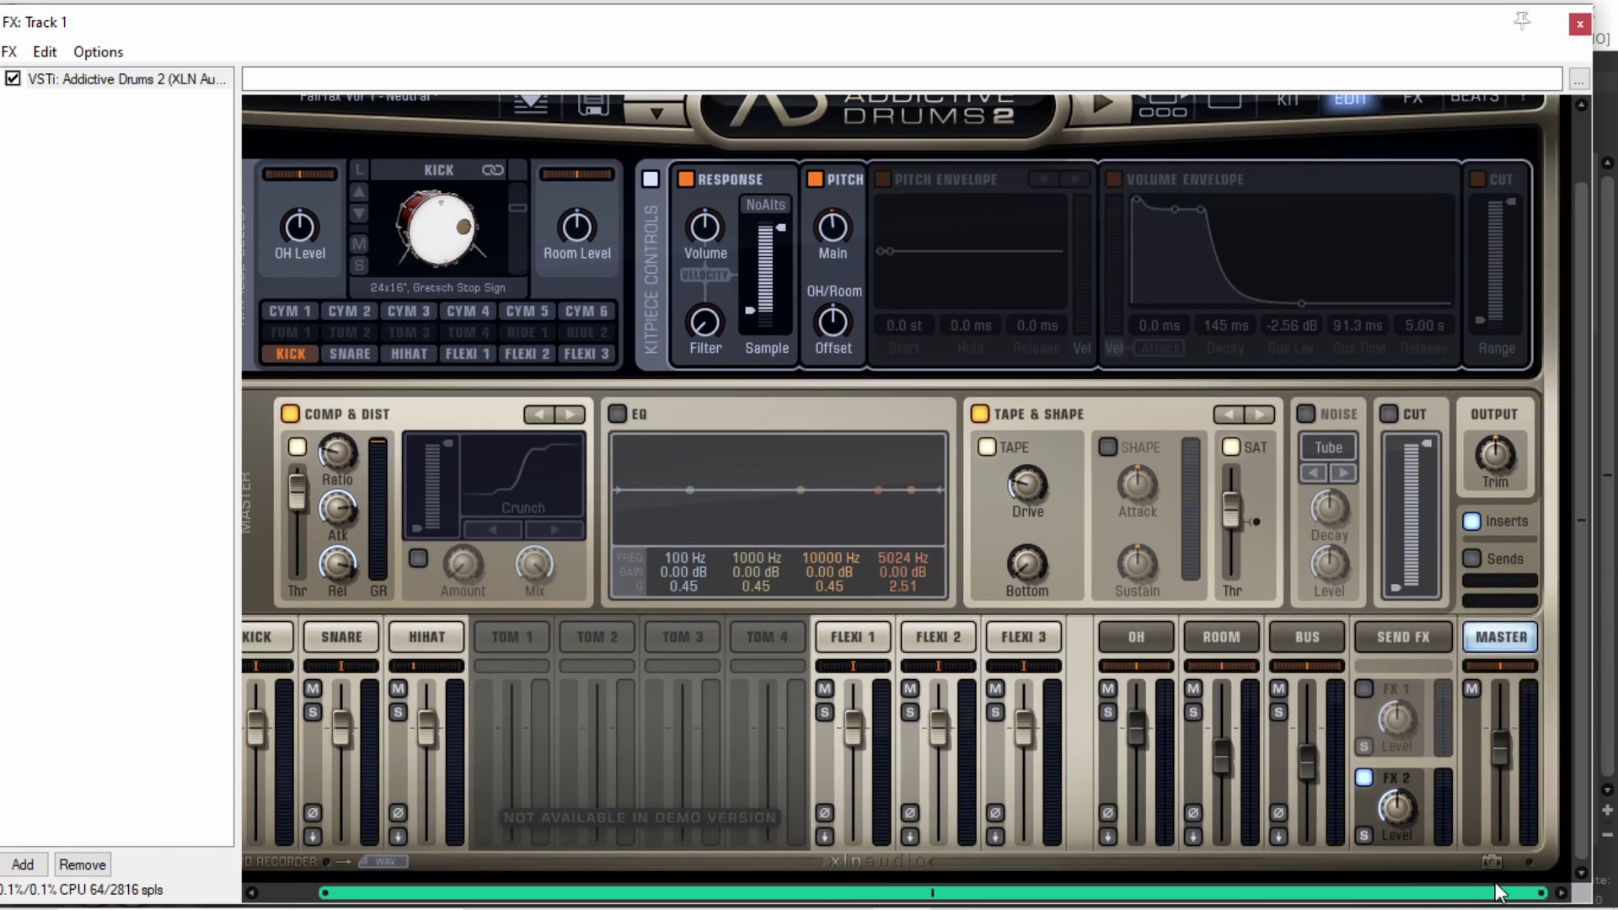
{"action": "scroll", "coordinate": [1465, 399], "scroll_direction": "up", "scroll_amount": 2}
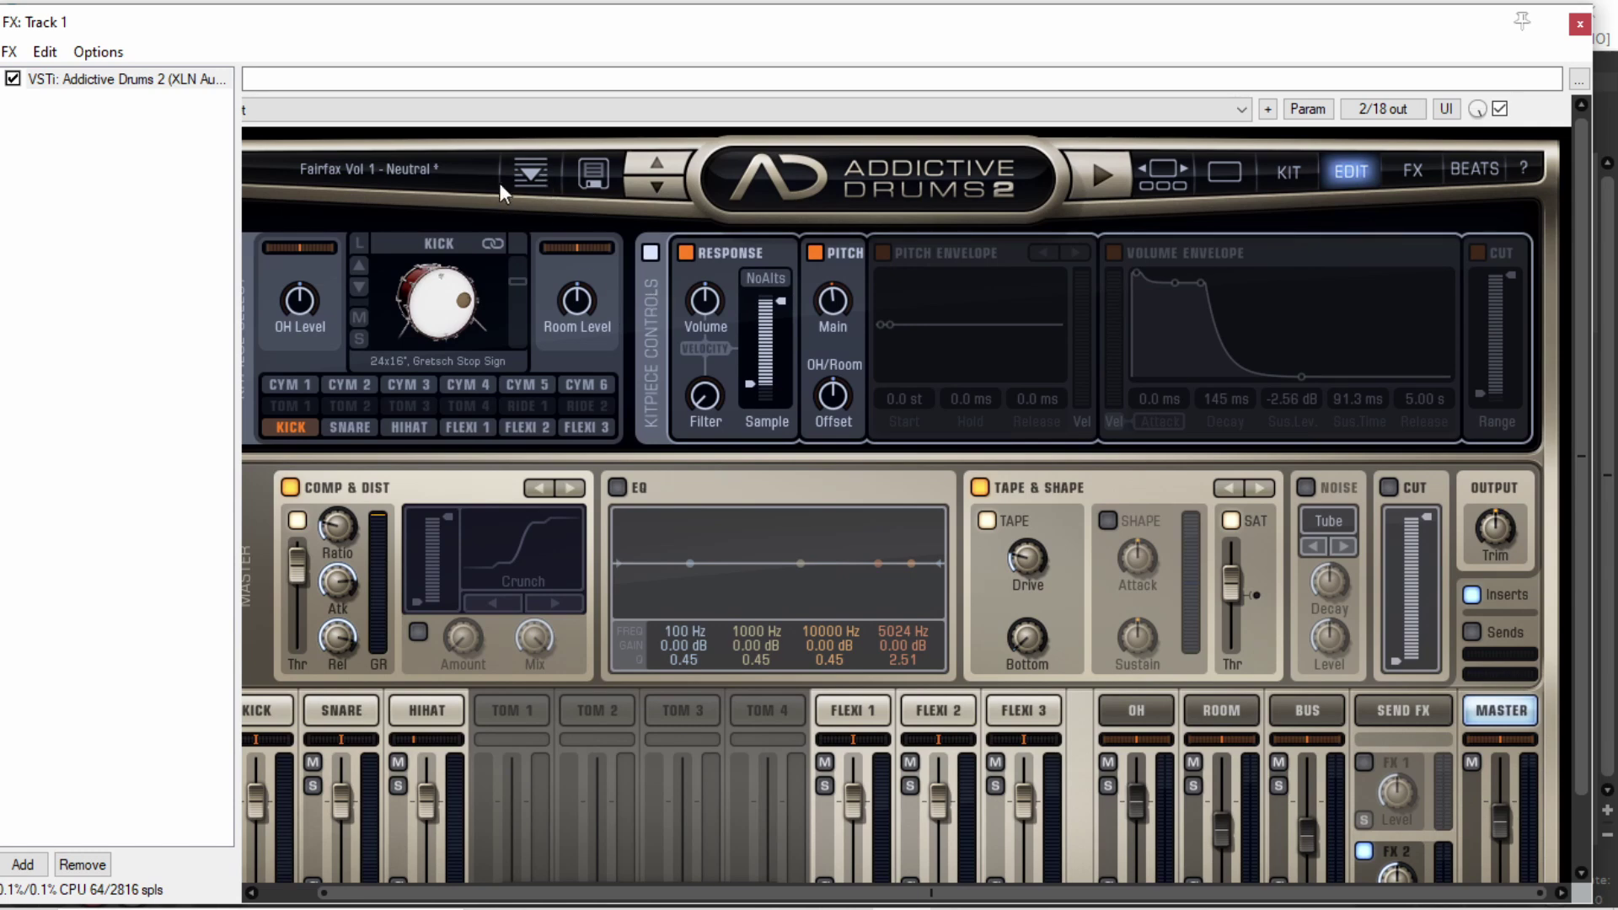
Step: Load the preset Fairfax Vol 1 - The Drummer And The Thief and audition its kick and snare
{"action": "left_click", "coordinate": [647, 185]}
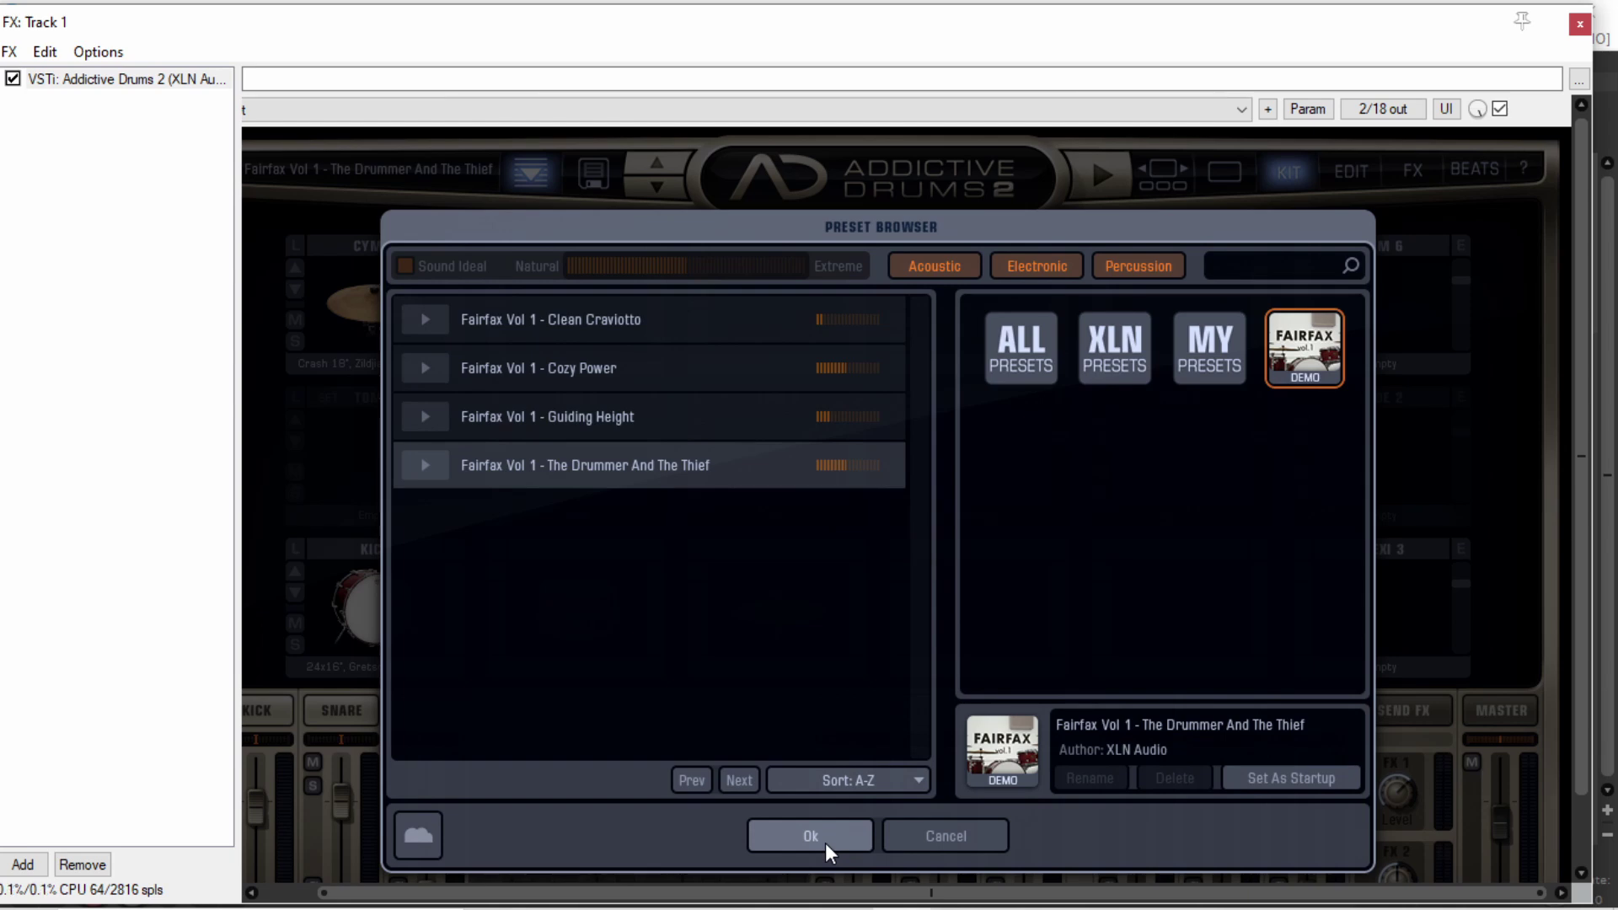
{"action": "double_click", "coordinate": [671, 479]}
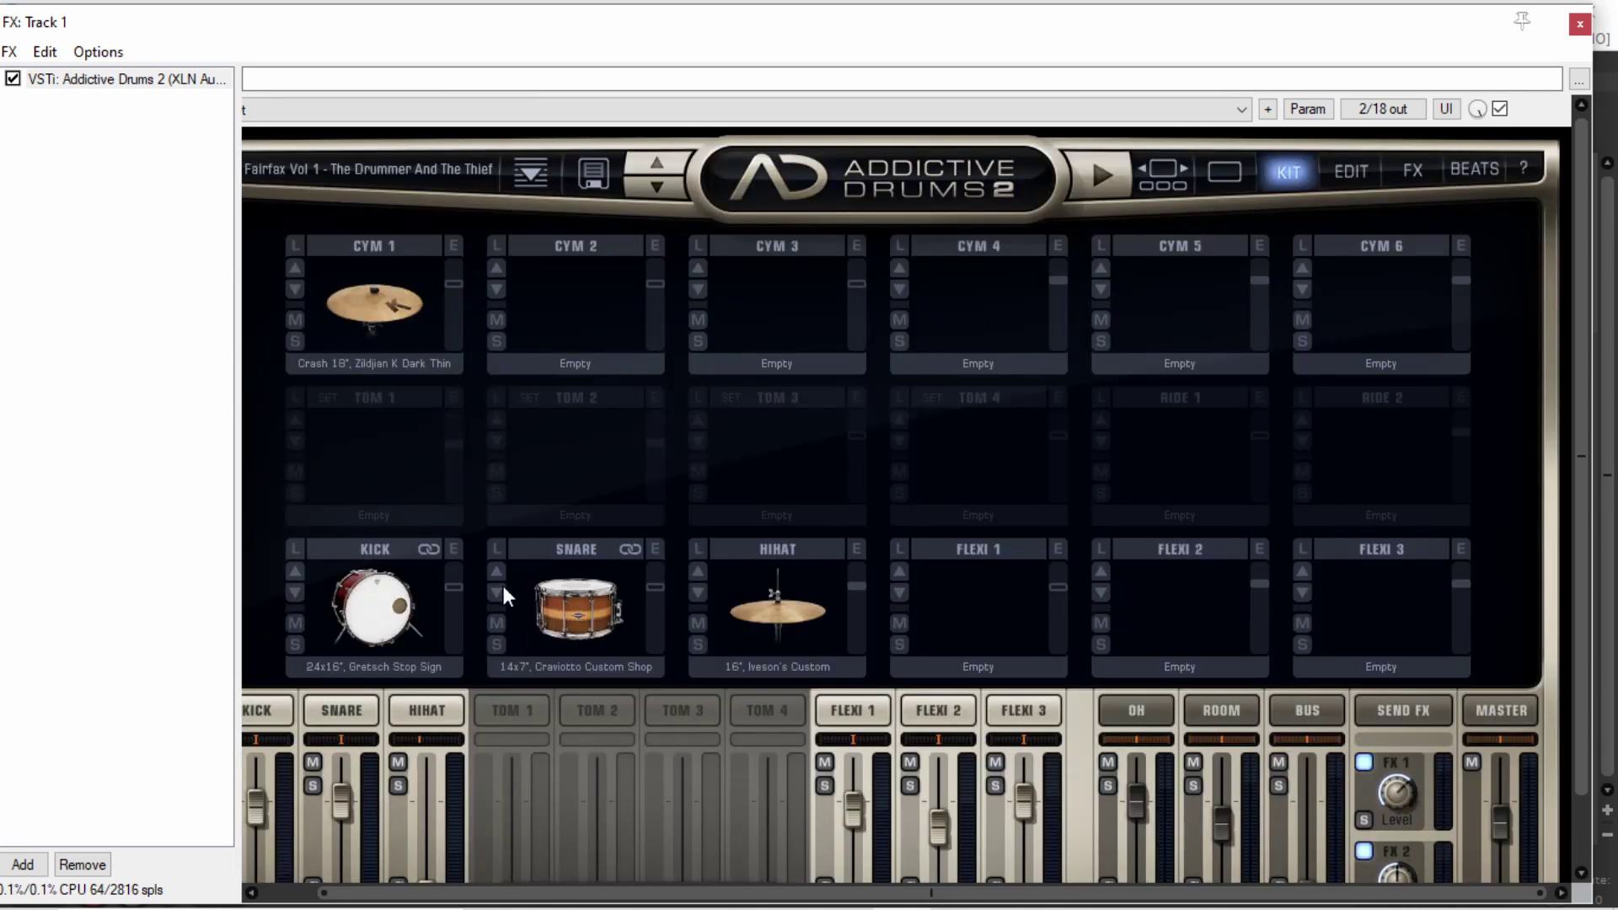
{"action": "left_click", "coordinate": [389, 611]}
{"action": "left_click", "coordinate": [389, 611]}
{"action": "left_click", "coordinate": [389, 611]}
{"action": "left_click", "coordinate": [389, 612]}
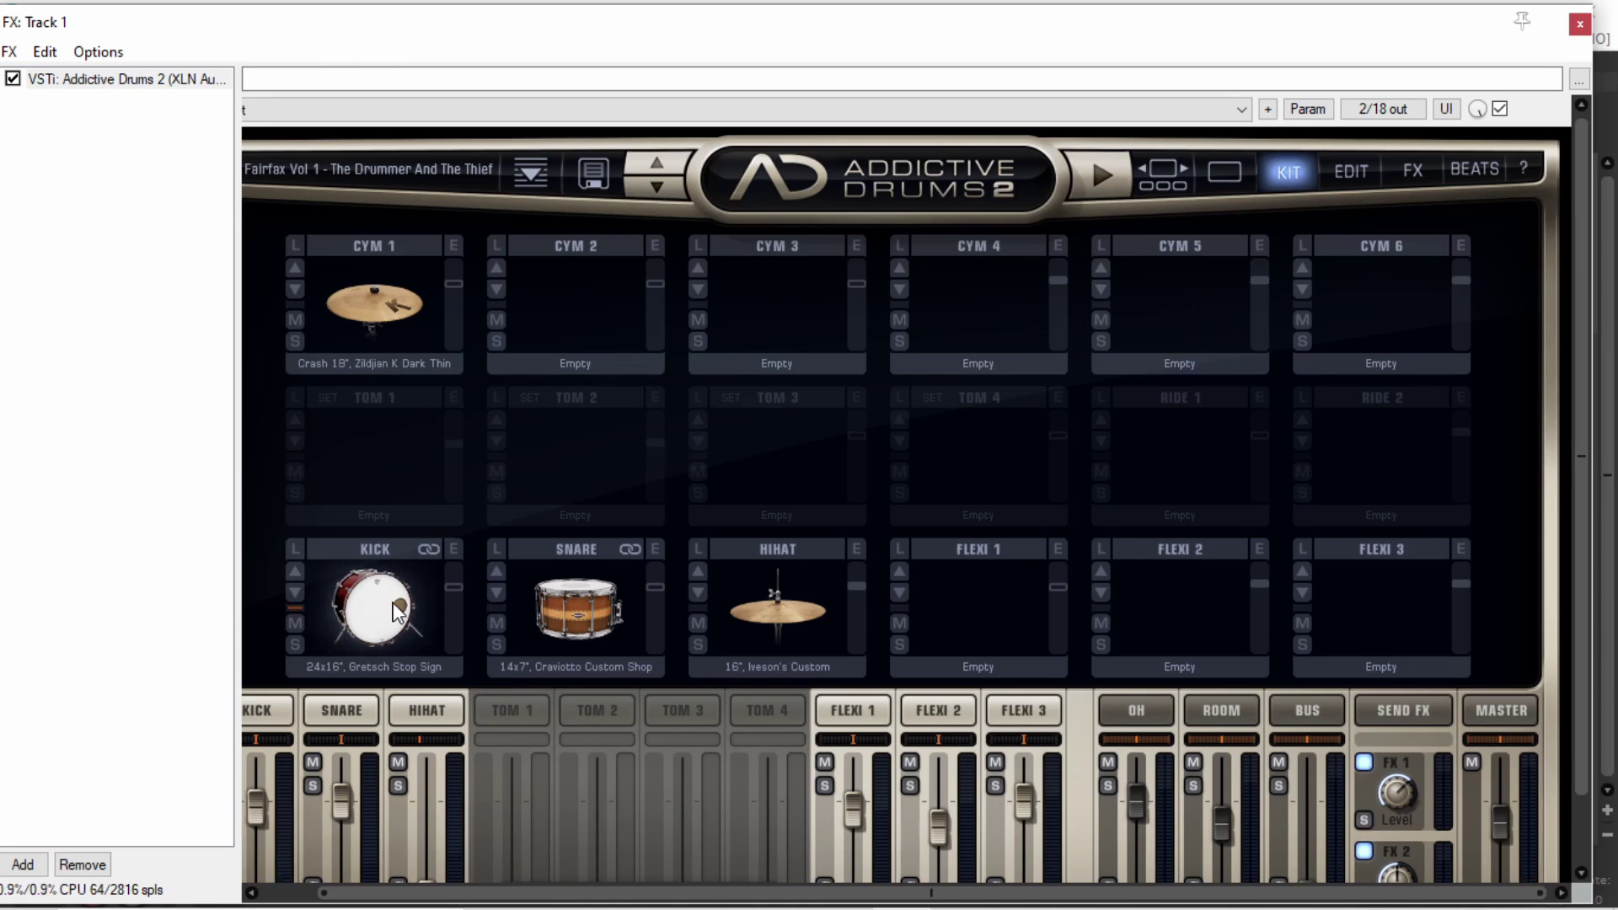
{"action": "left_click", "coordinate": [573, 614]}
{"action": "left_click", "coordinate": [573, 614]}
Step: Load the preset Fairfax Vol 1 - Cozy Power and audition its kick and snare
{"action": "left_click", "coordinate": [432, 170]}
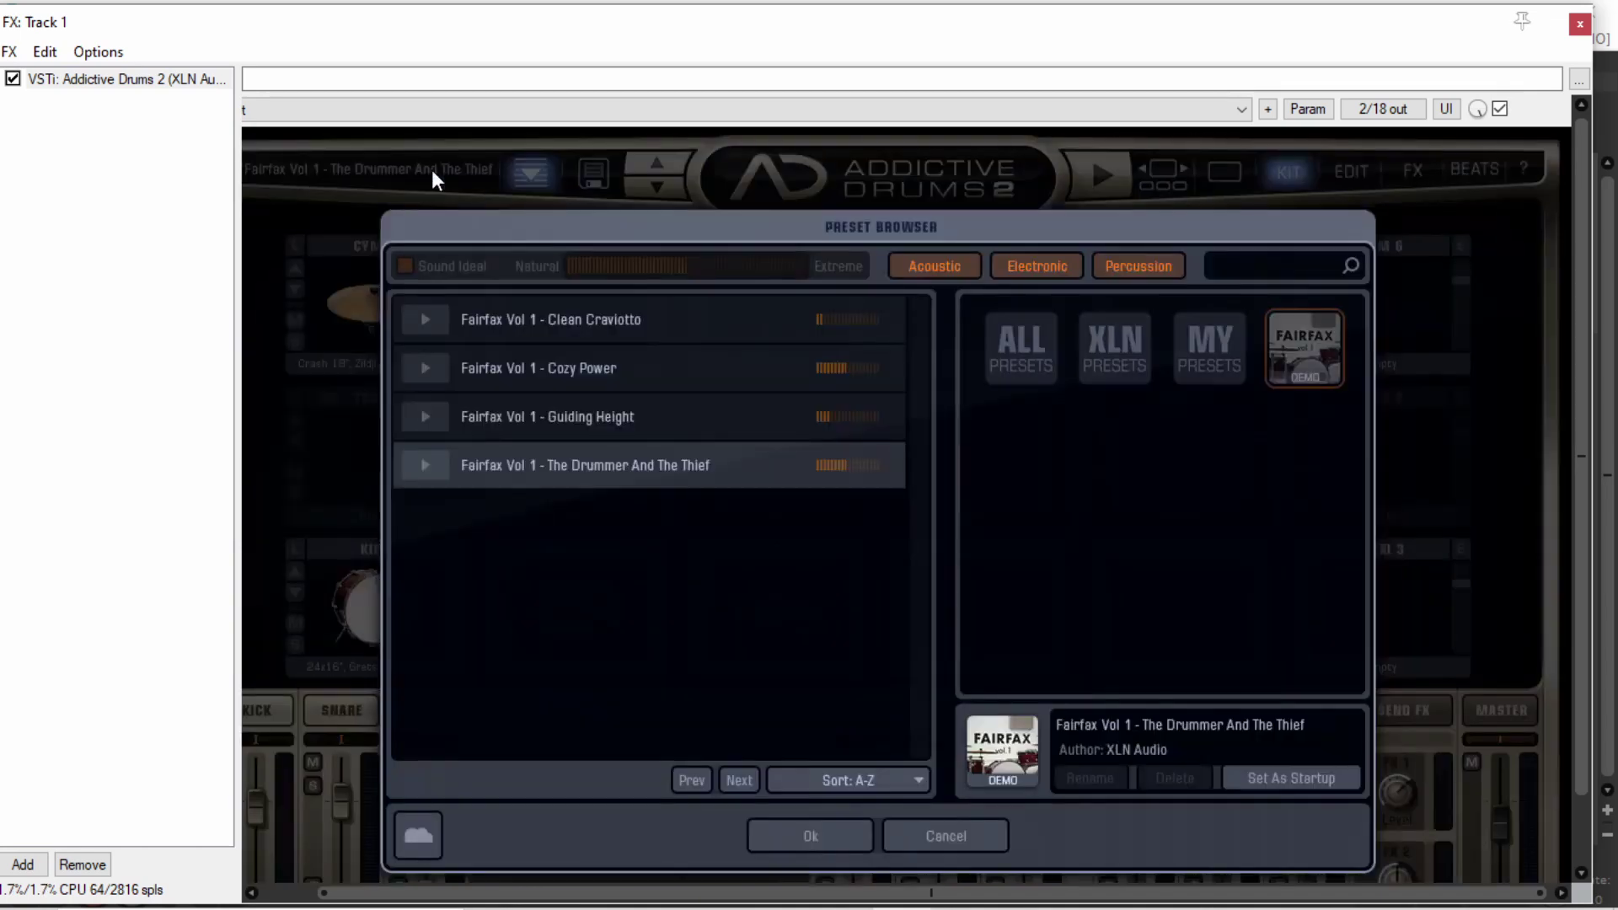
{"action": "double_click", "coordinate": [583, 371]}
{"action": "left_click", "coordinate": [389, 611]}
{"action": "left_click", "coordinate": [390, 611]}
{"action": "left_click", "coordinate": [574, 589]}
{"action": "left_click", "coordinate": [574, 590]}
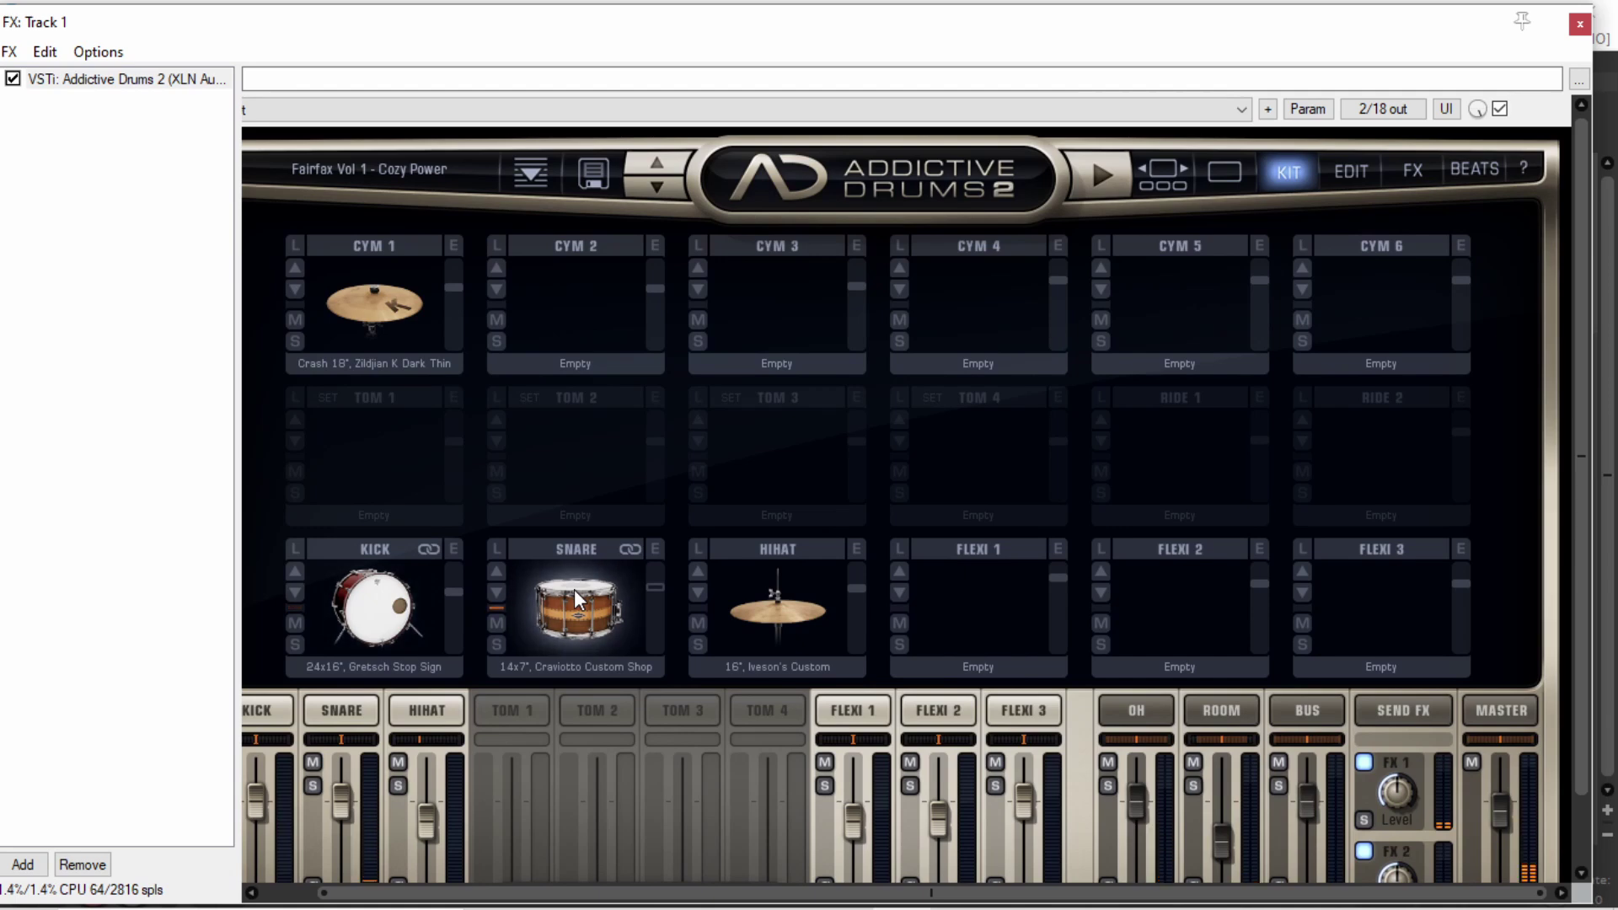
Step: Load the preset Fairfax Vol 1 - Clean Craviotto and audition its kick and snare
{"action": "left_click", "coordinate": [412, 175]}
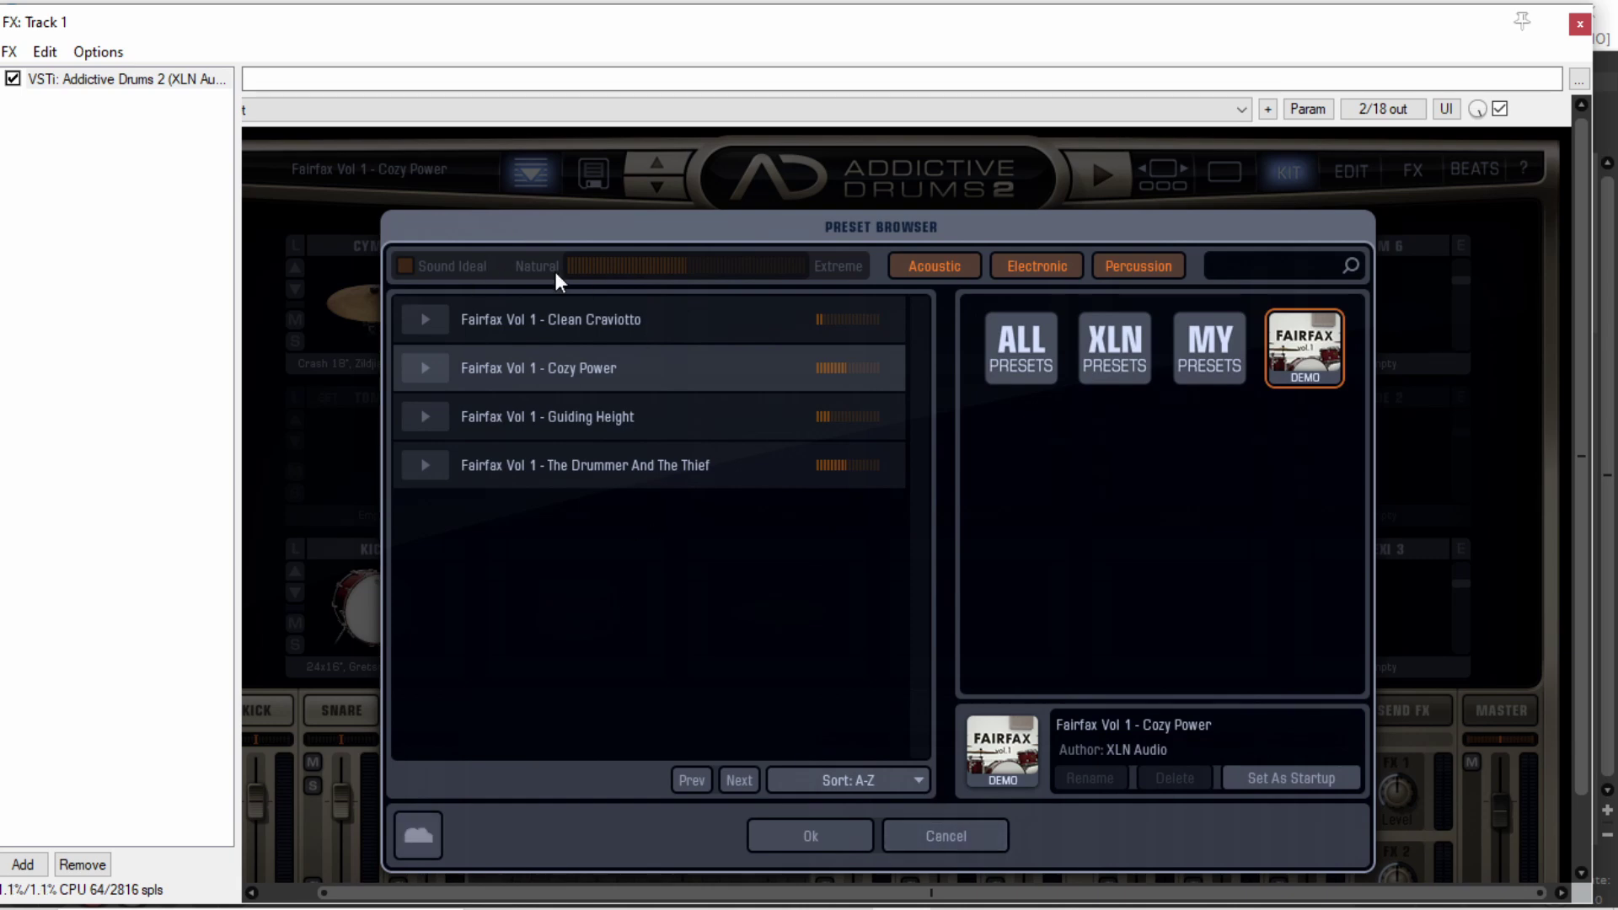
{"action": "double_click", "coordinate": [564, 328]}
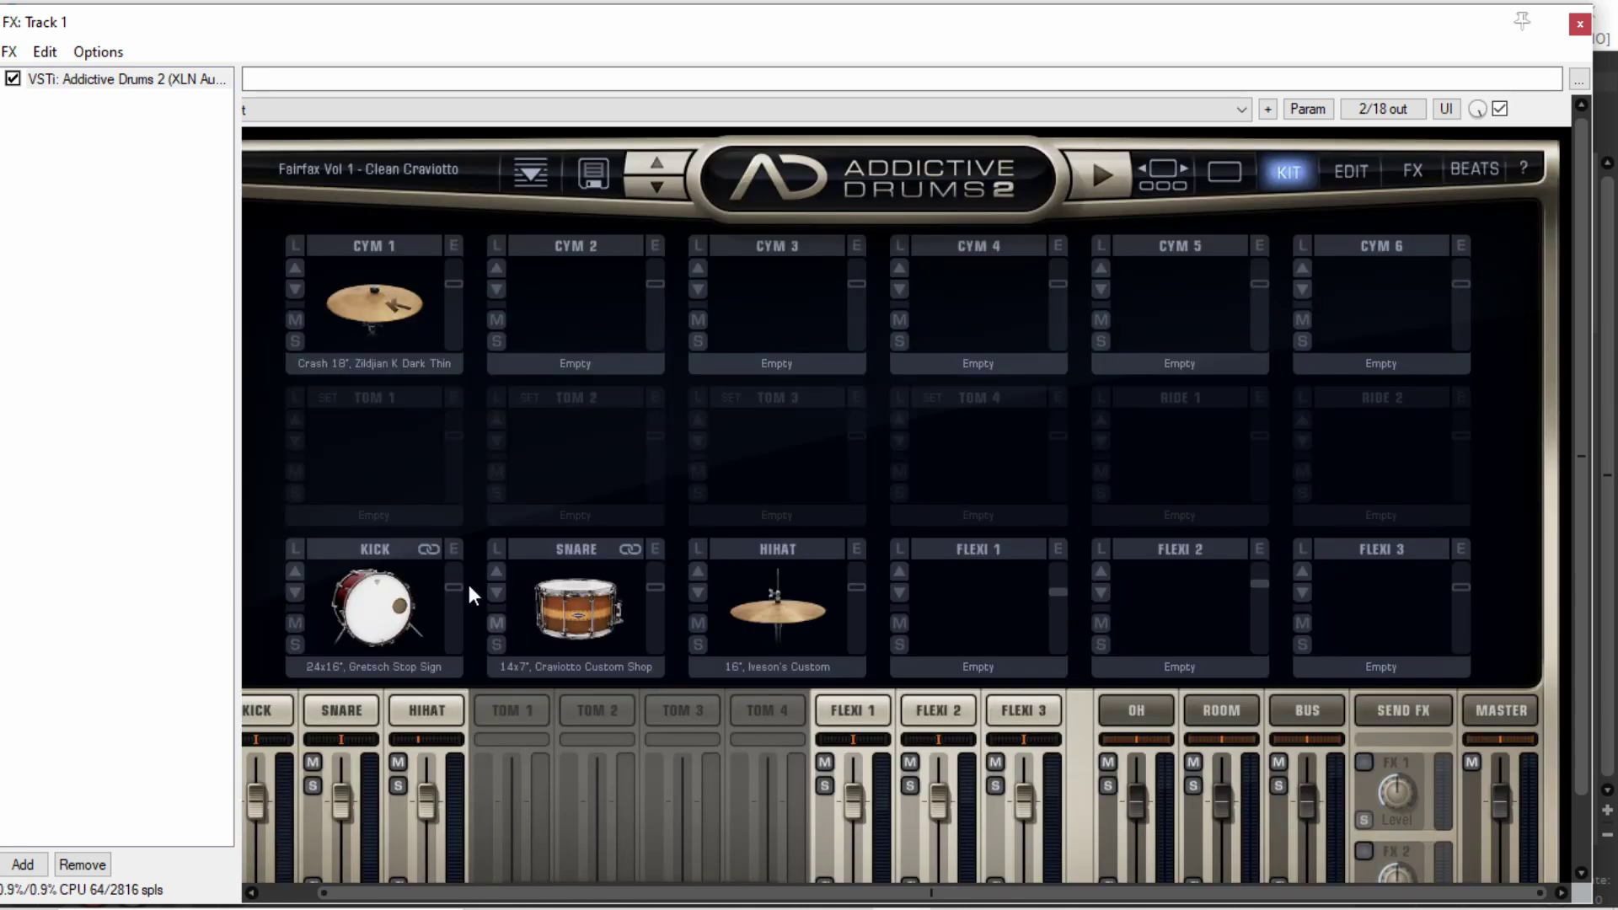
{"action": "left_click", "coordinate": [380, 612]}
{"action": "left_click", "coordinate": [379, 612]}
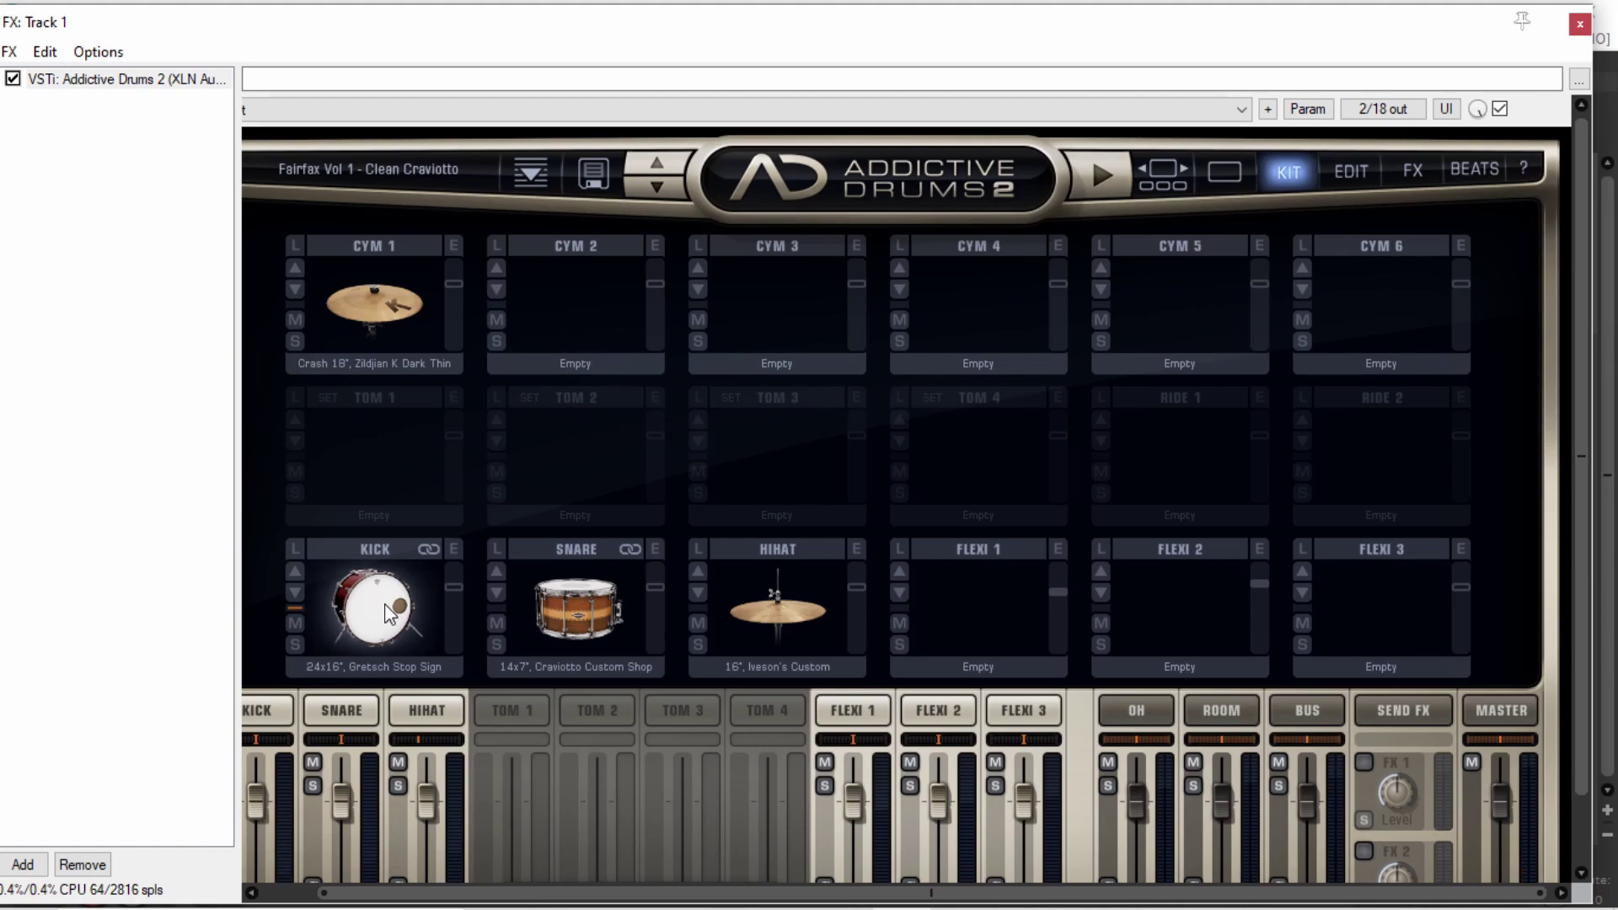
{"action": "left_click", "coordinate": [566, 615]}
Step: Switch back to the preset Fairfax Vol 1 - The Drummer And The Thief and show the delay and reverb settings on the FX page
{"action": "left_click", "coordinate": [391, 166]}
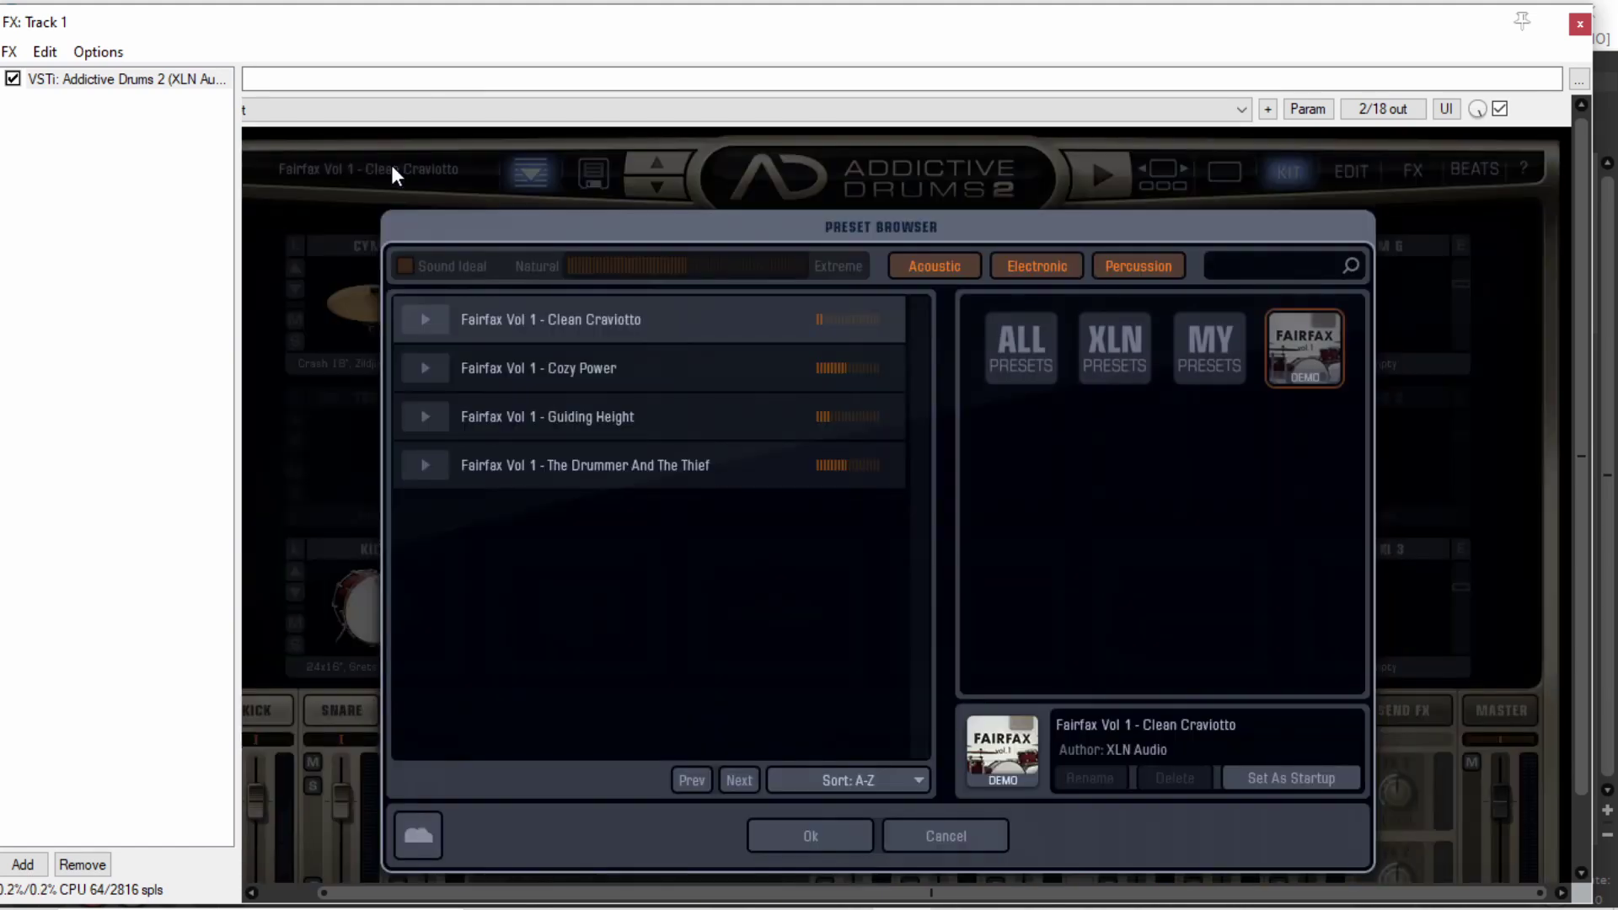
{"action": "double_click", "coordinate": [598, 466]}
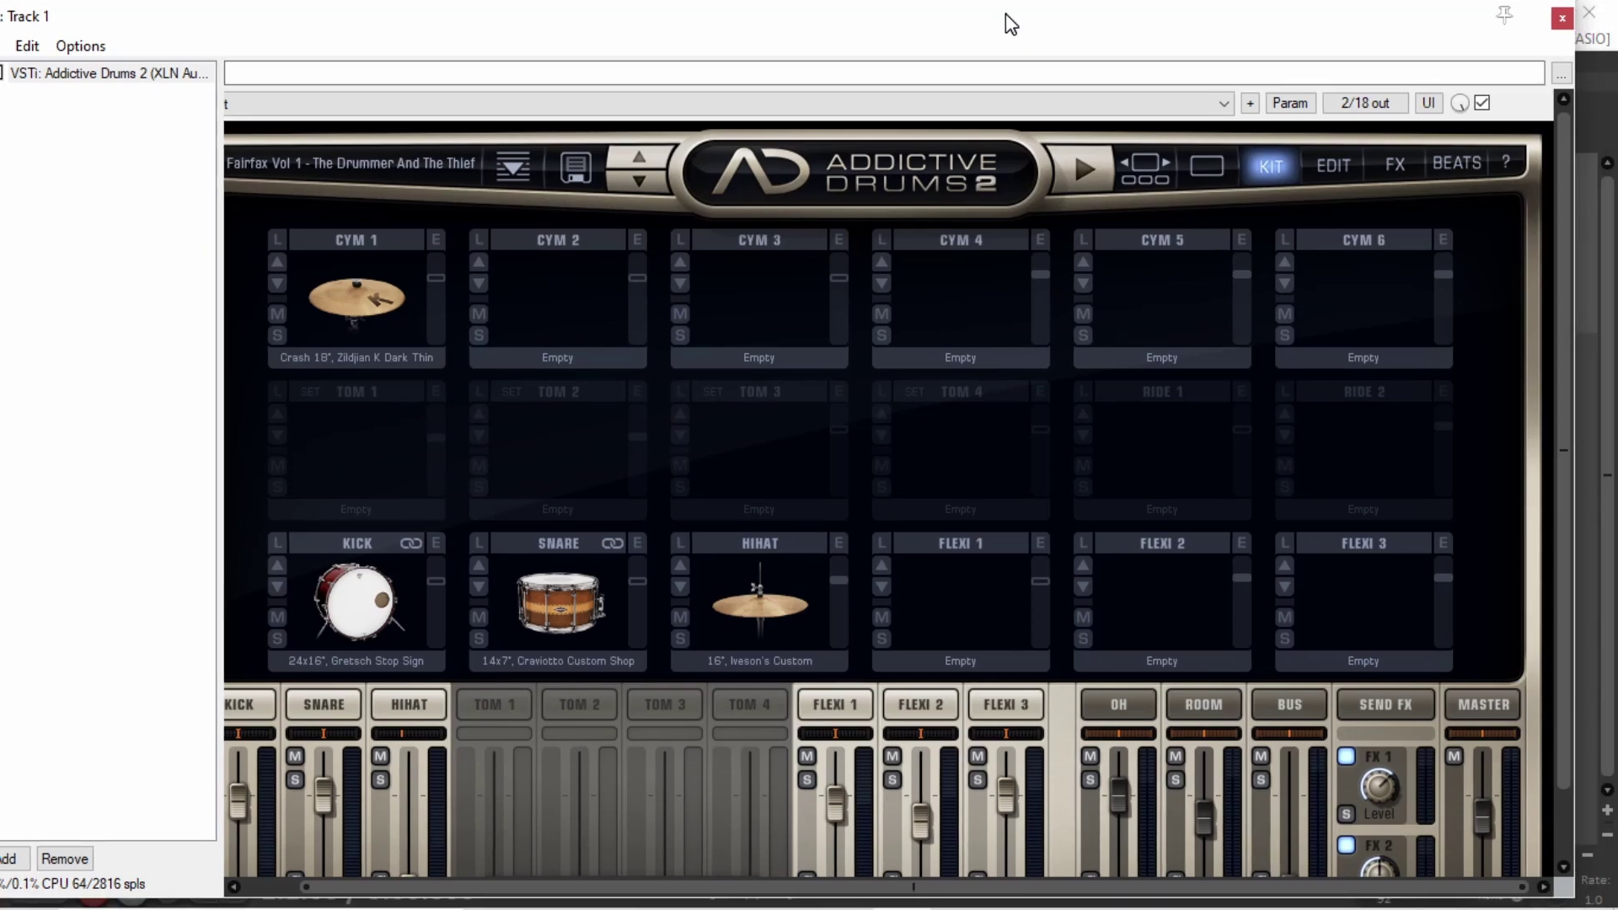
{"action": "left_click_drag", "start_coordinate": [1560, 423], "coordinate": [1555, 377]}
{"action": "left_click", "coordinate": [898, 184]}
{"action": "left_click", "coordinate": [898, 184]}
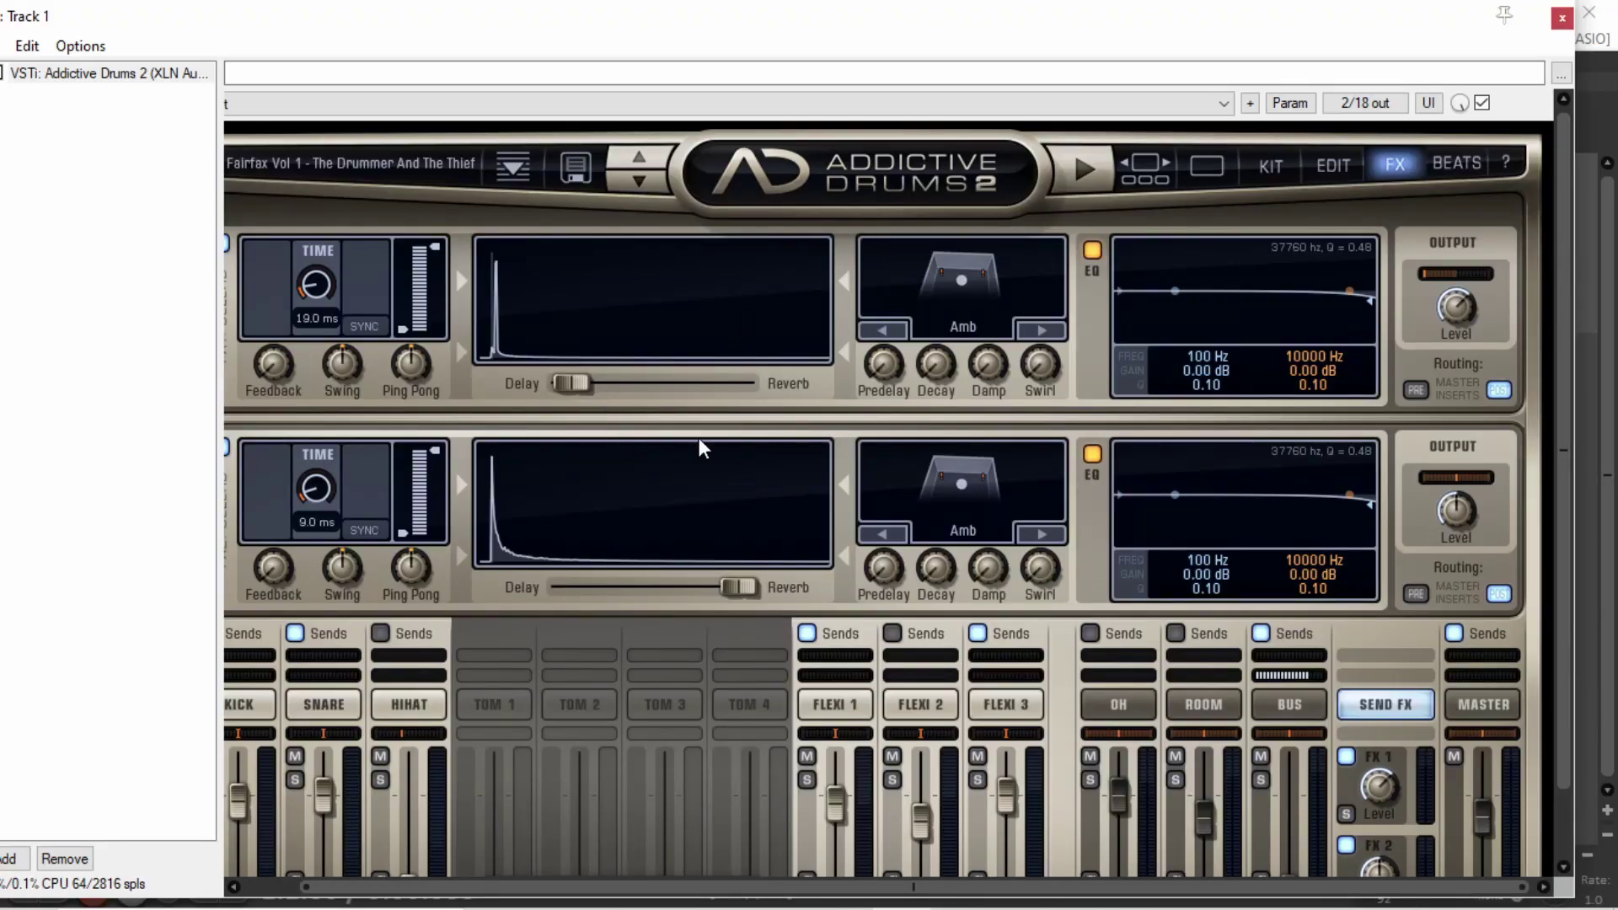
Step: Open the Beats library, select 3-4 Straight Beat 09 at the start of the list and play it
{"action": "left_click", "coordinate": [1444, 158]}
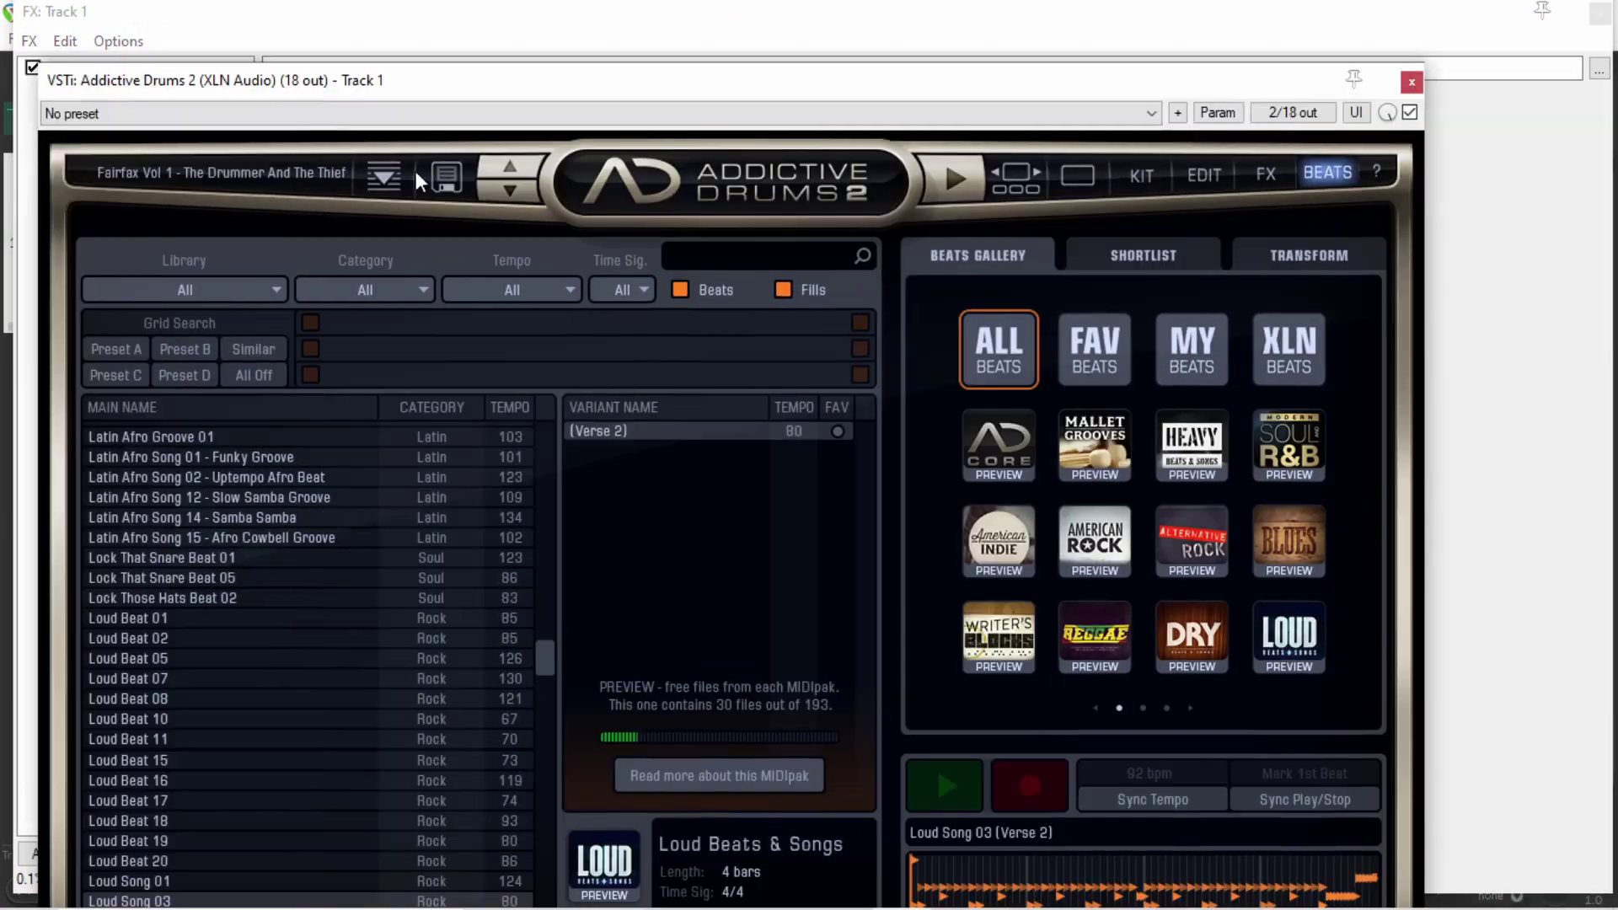
{"action": "left_click_drag", "start_coordinate": [452, 78], "coordinate": [481, 26]}
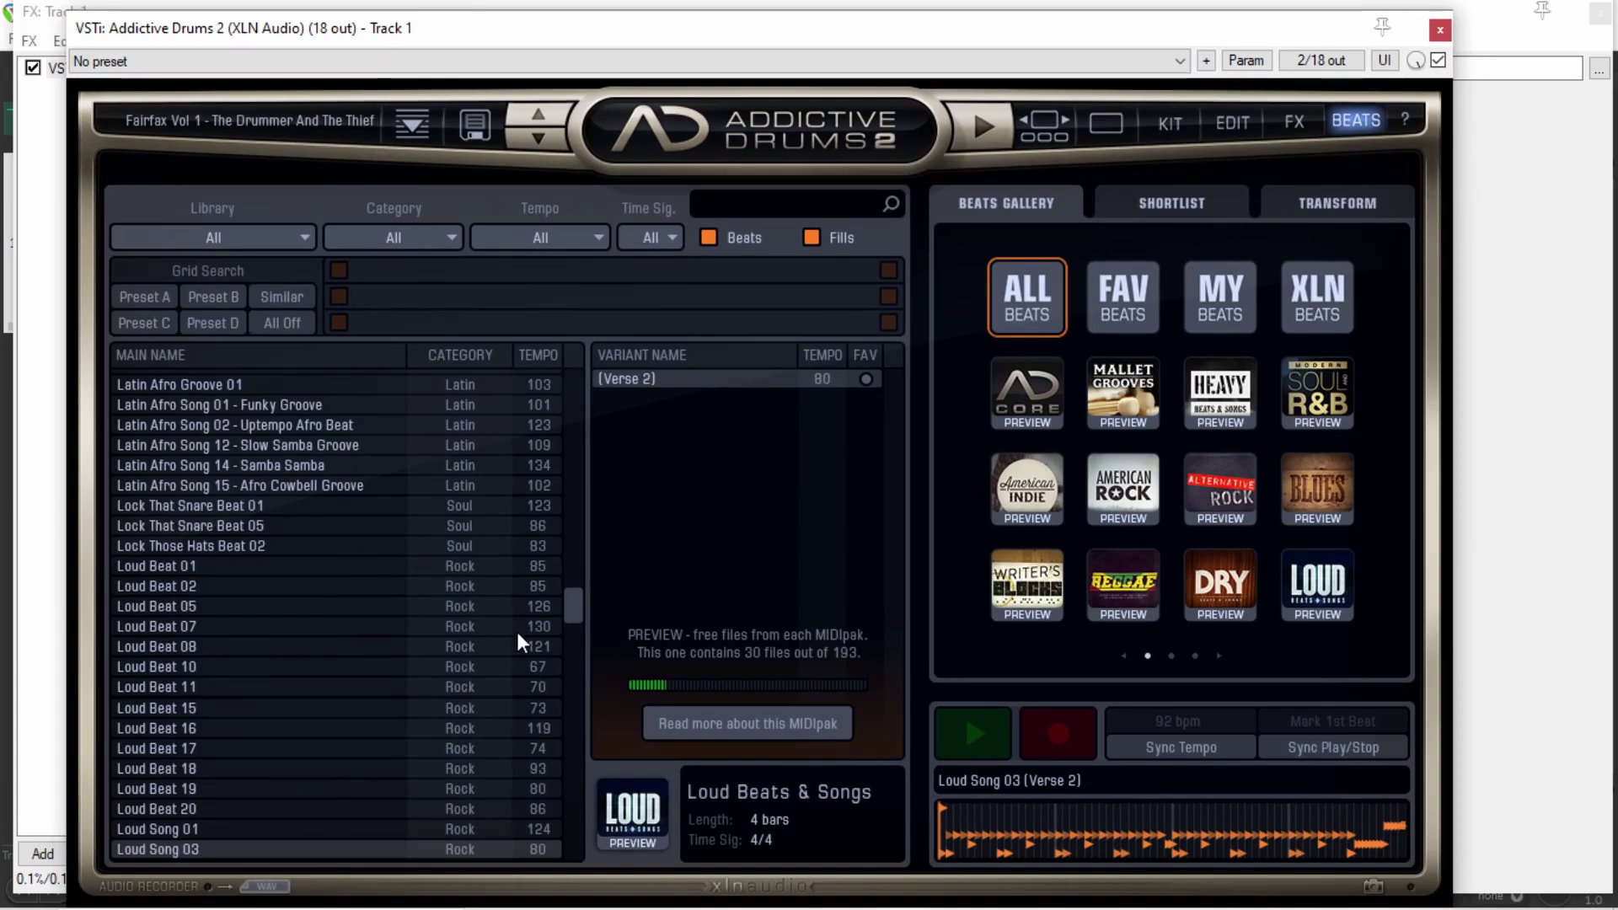
{"action": "left_click_drag", "start_coordinate": [569, 605], "coordinate": [569, 382]}
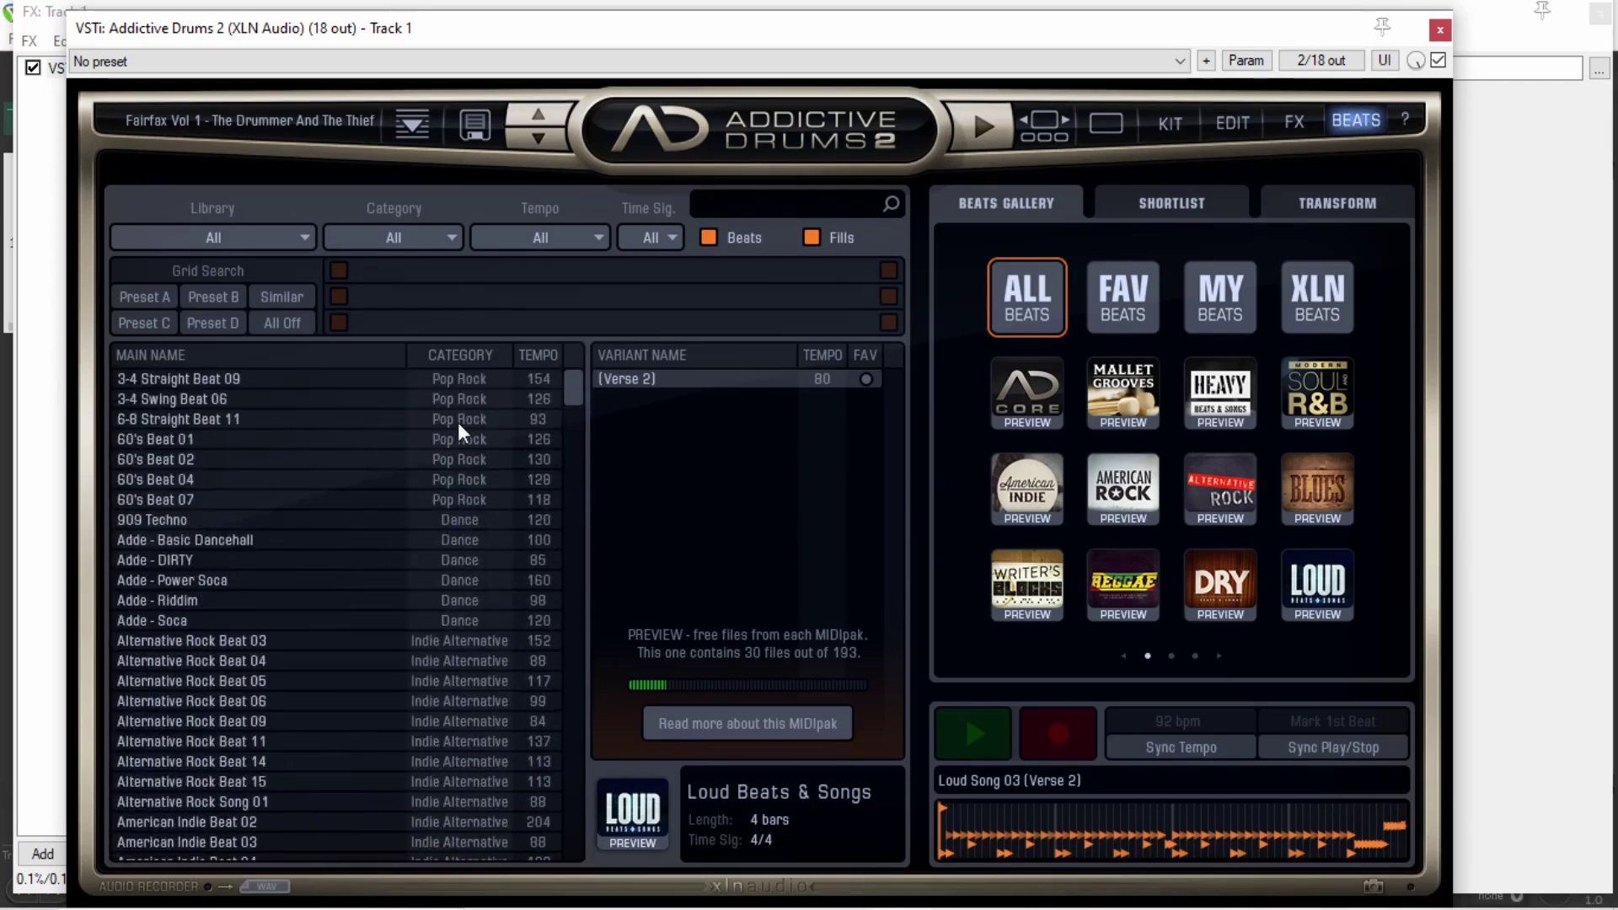
{"action": "left_click", "coordinate": [187, 379]}
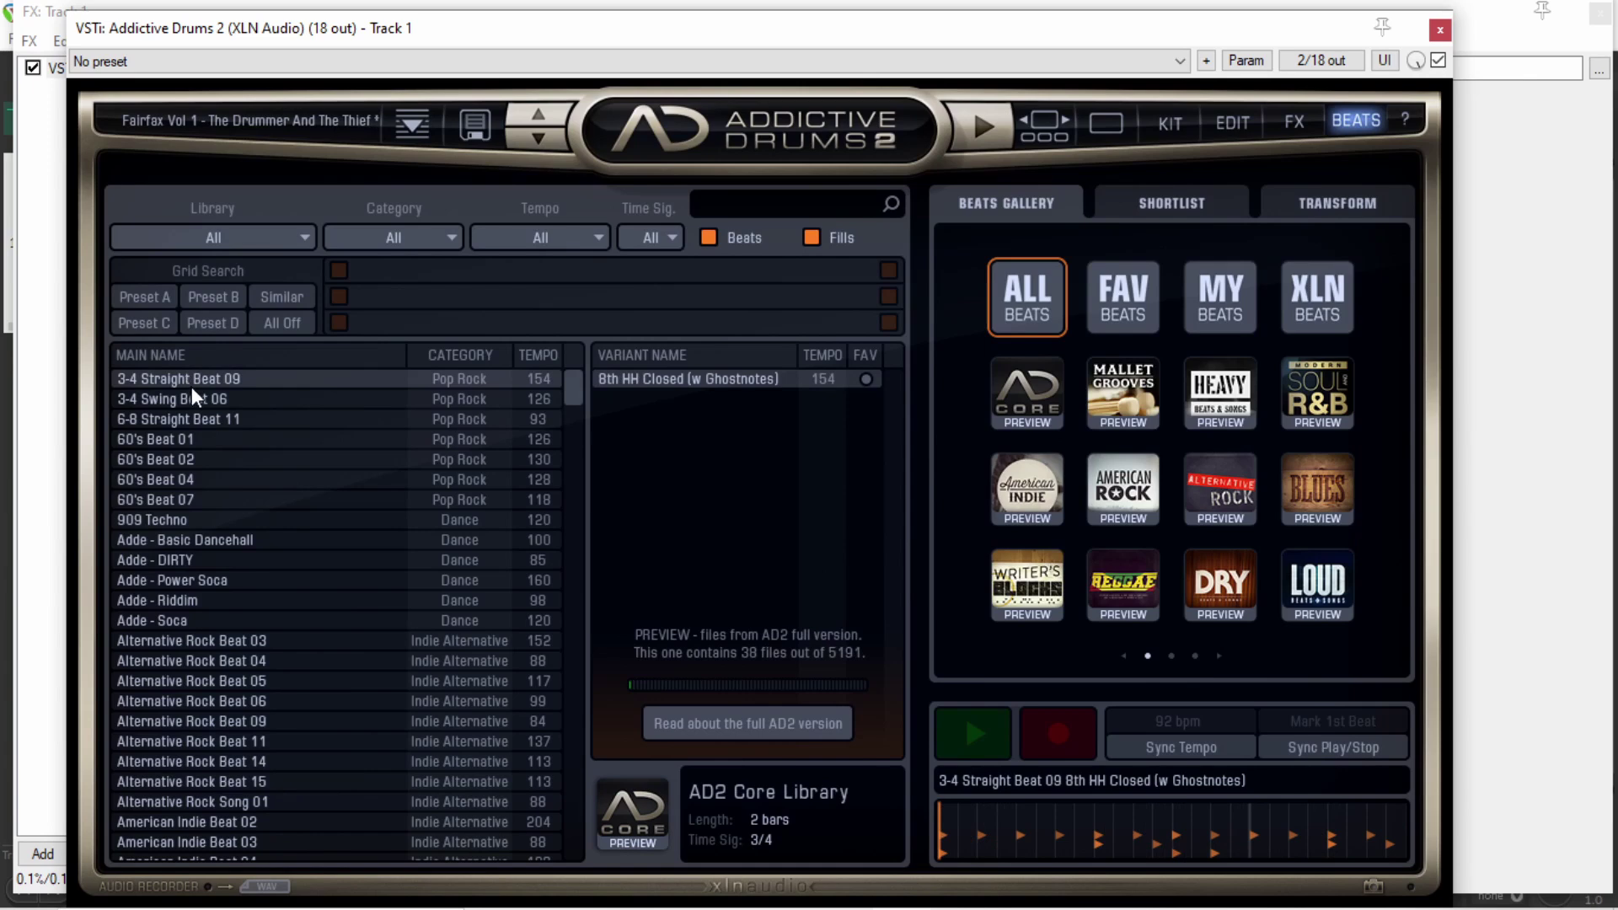
{"action": "left_click", "coordinate": [213, 395]}
{"action": "left_click", "coordinate": [205, 386]}
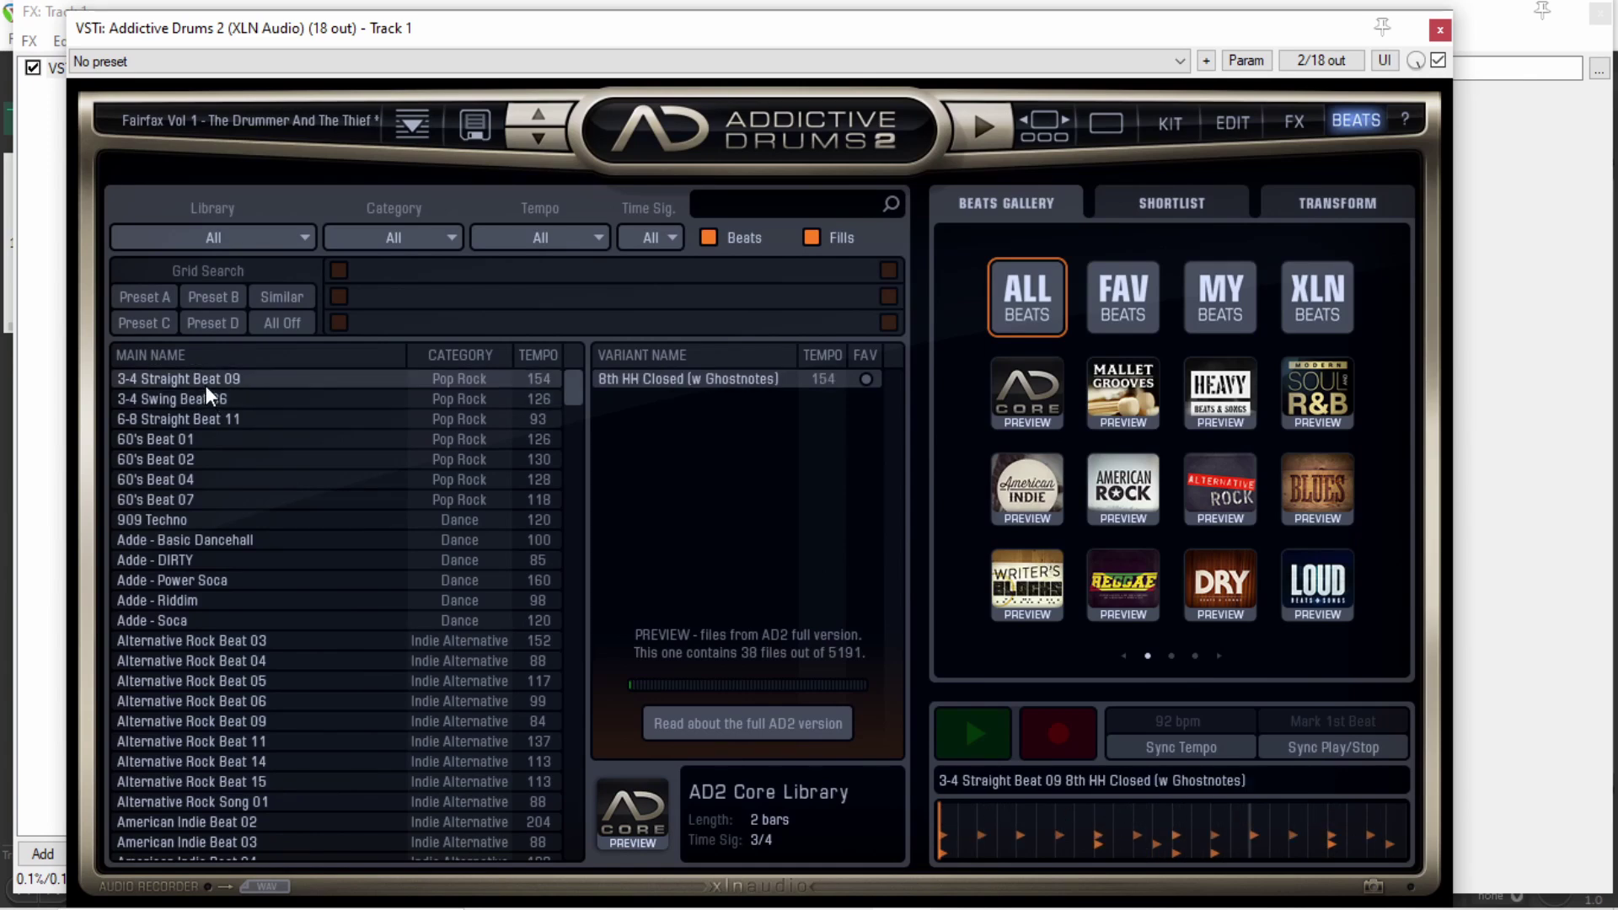
{"action": "left_click", "coordinate": [964, 740]}
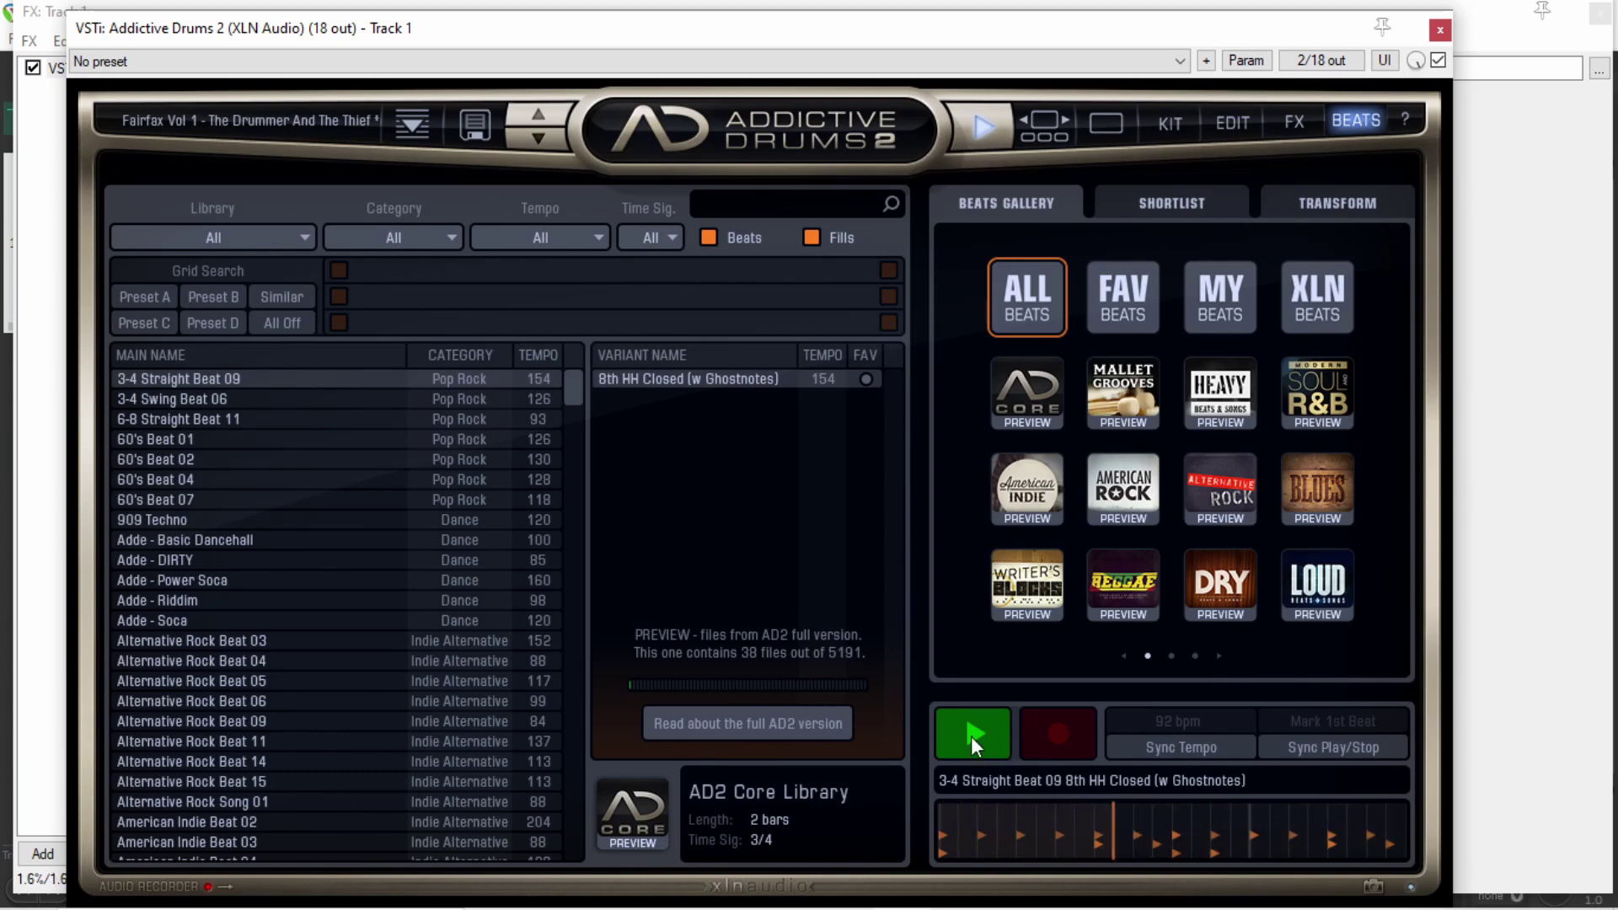
Step: Preview 3-4 Swing Beat 06, 6-8 Straight Beat 11 and 60's Beat 01, and stop the playback
{"action": "left_click", "coordinate": [167, 401]}
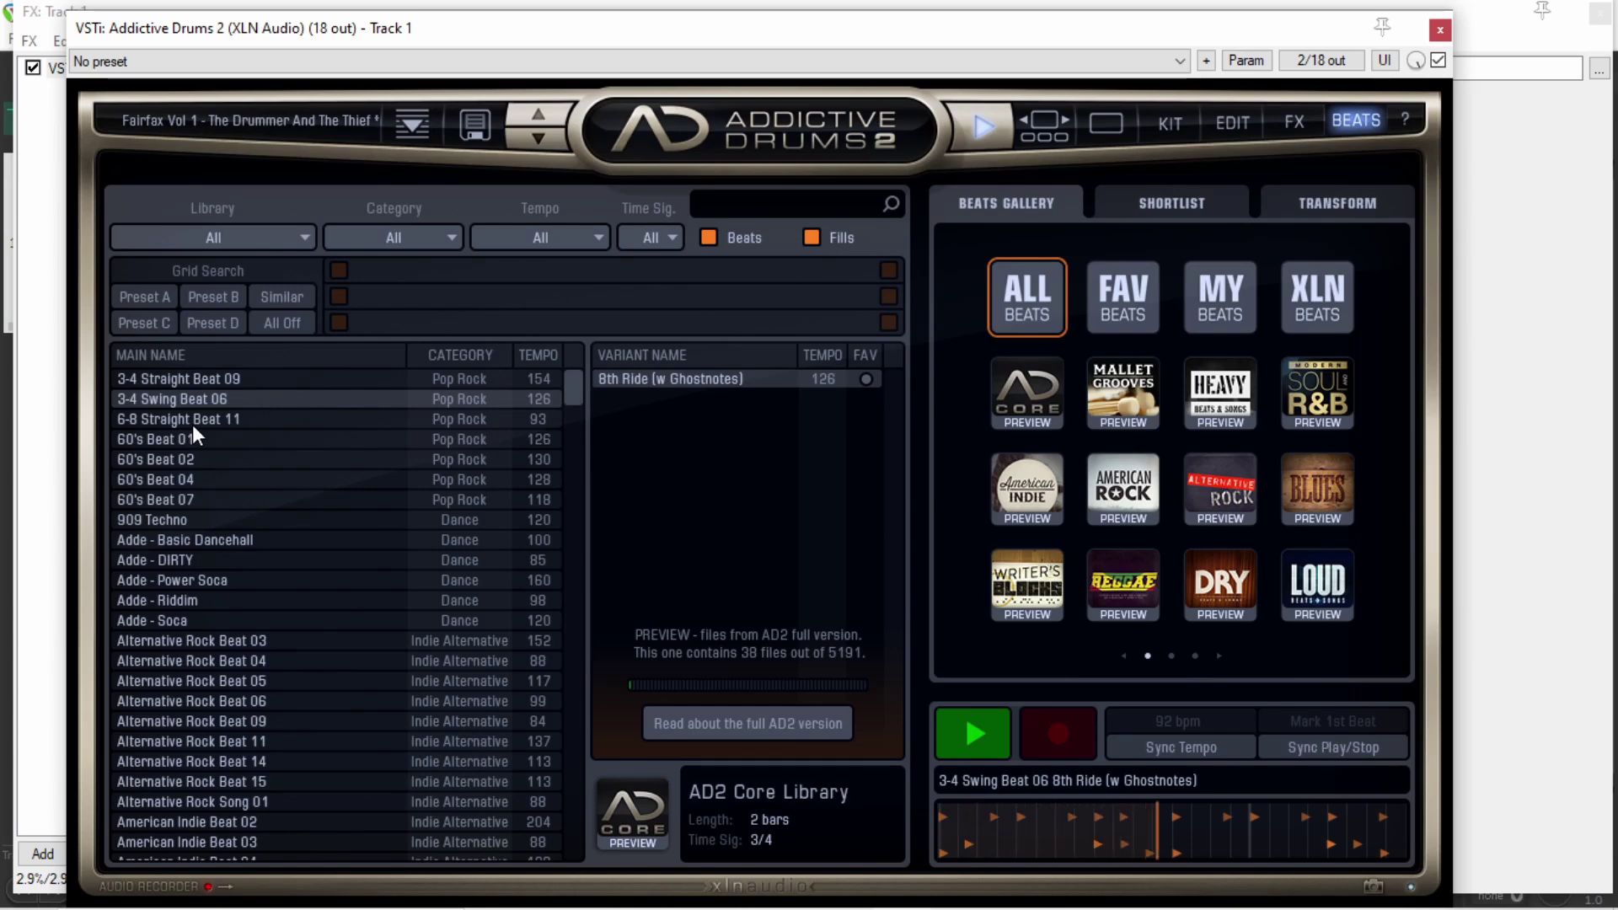
{"action": "left_click", "coordinate": [192, 423]}
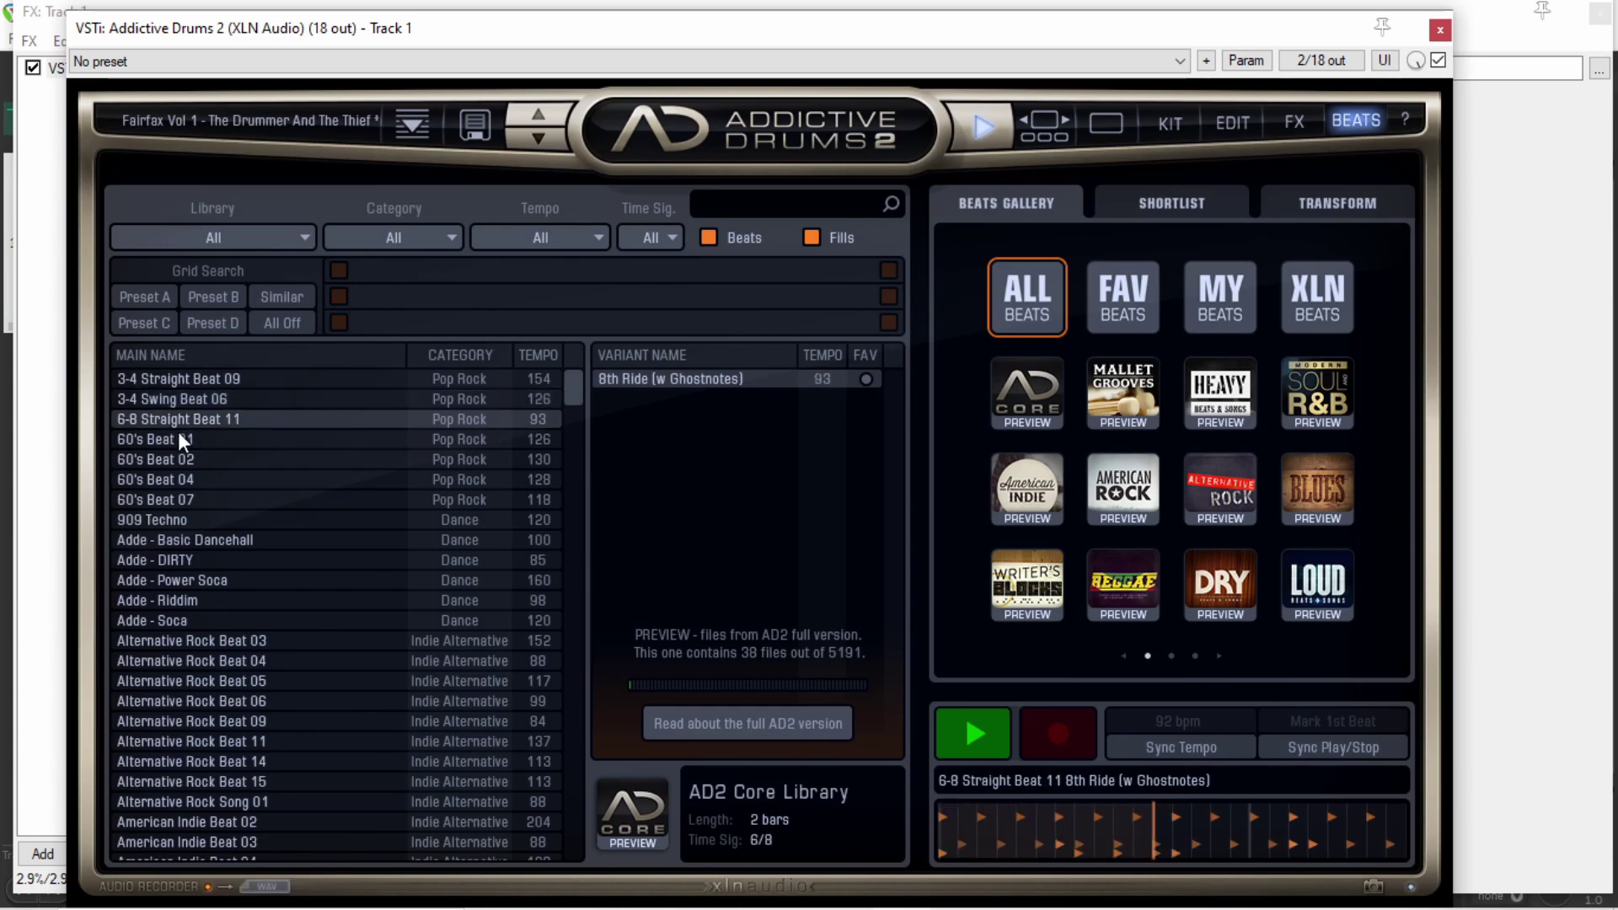
{"action": "left_click", "coordinate": [175, 440]}
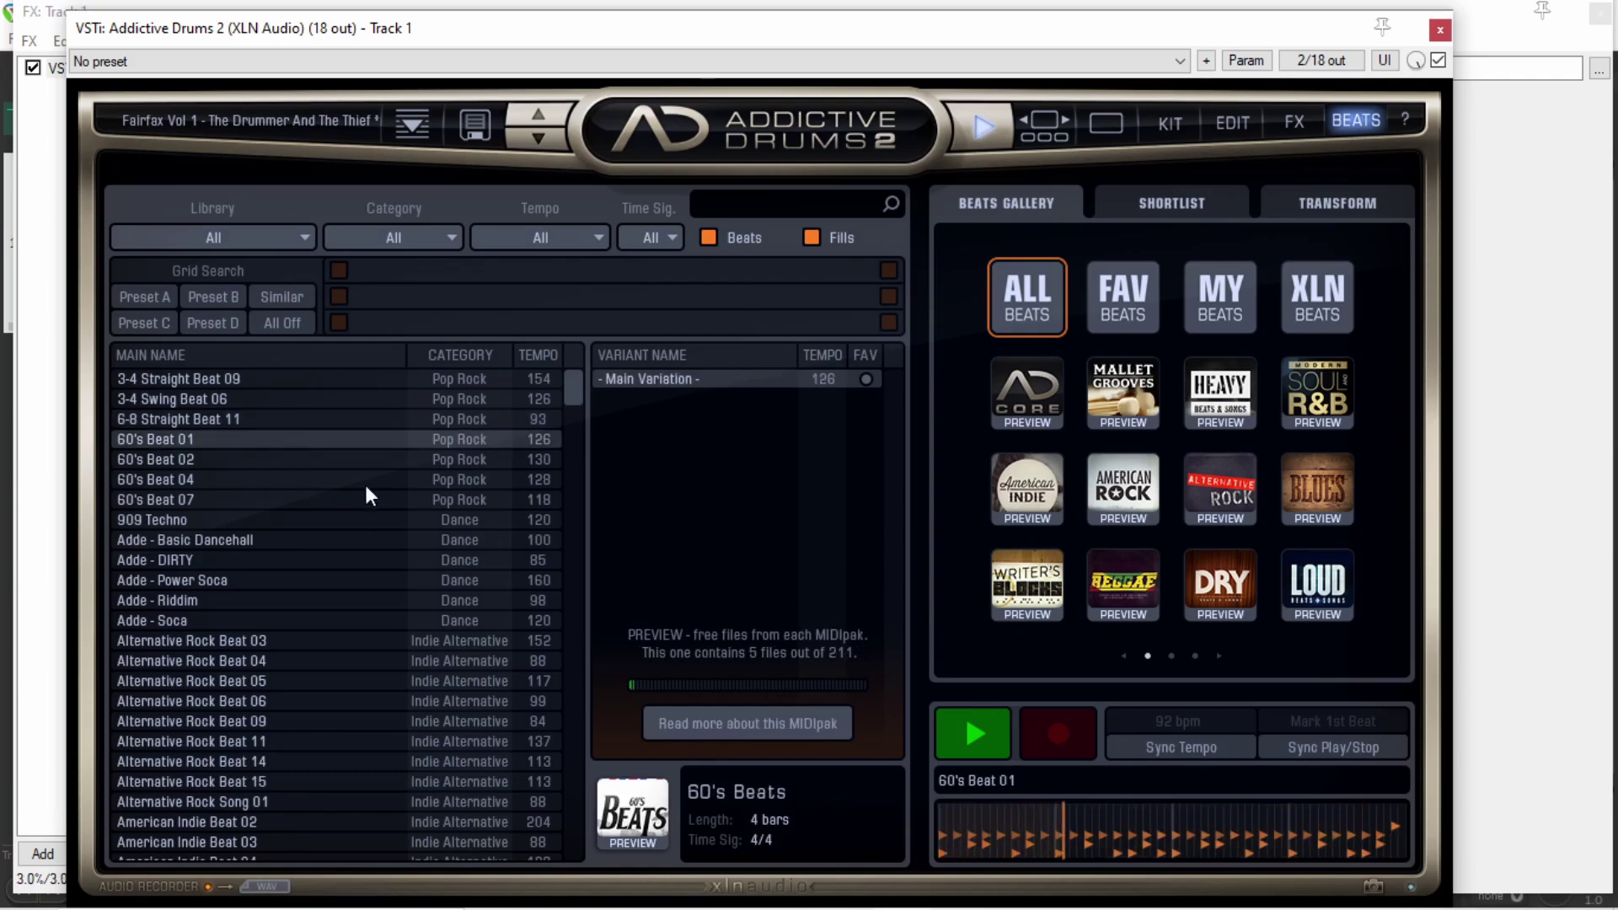
{"action": "left_click", "coordinate": [948, 740]}
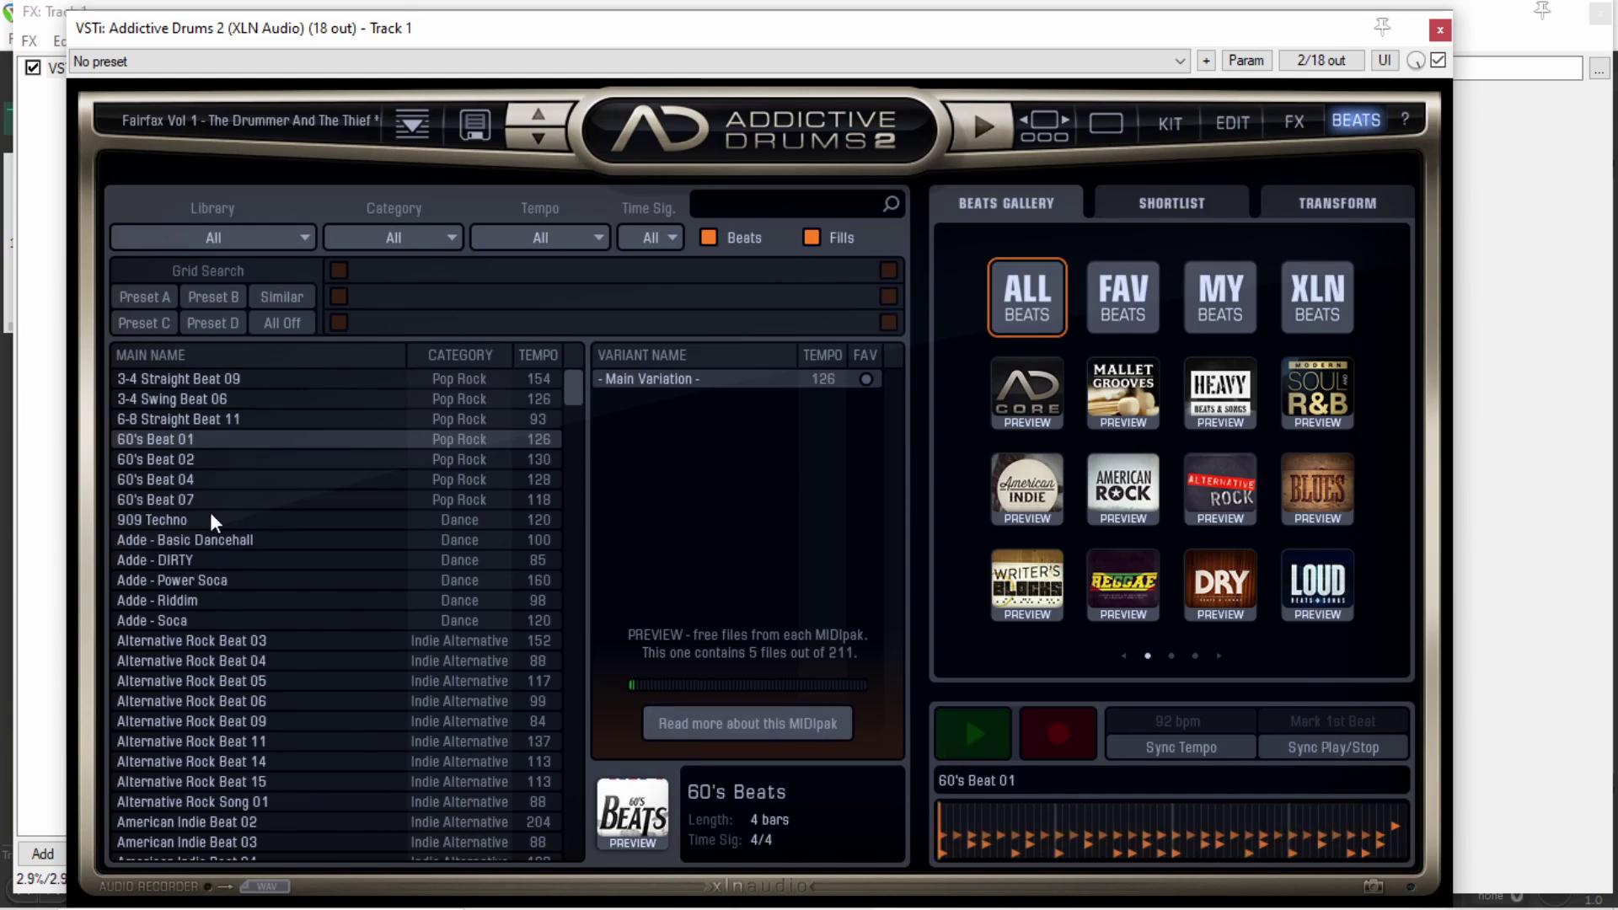
Step: Find Dry Beat 10 in the beats list and place its HH Open variant on Track 1 in the REAPER timeline
{"action": "scroll", "coordinate": [212, 511], "scroll_direction": "down", "scroll_amount": 3}
{"action": "scroll", "coordinate": [211, 472], "scroll_direction": "up", "scroll_amount": 4}
{"action": "scroll", "coordinate": [217, 477], "scroll_direction": "down", "scroll_amount": 8}
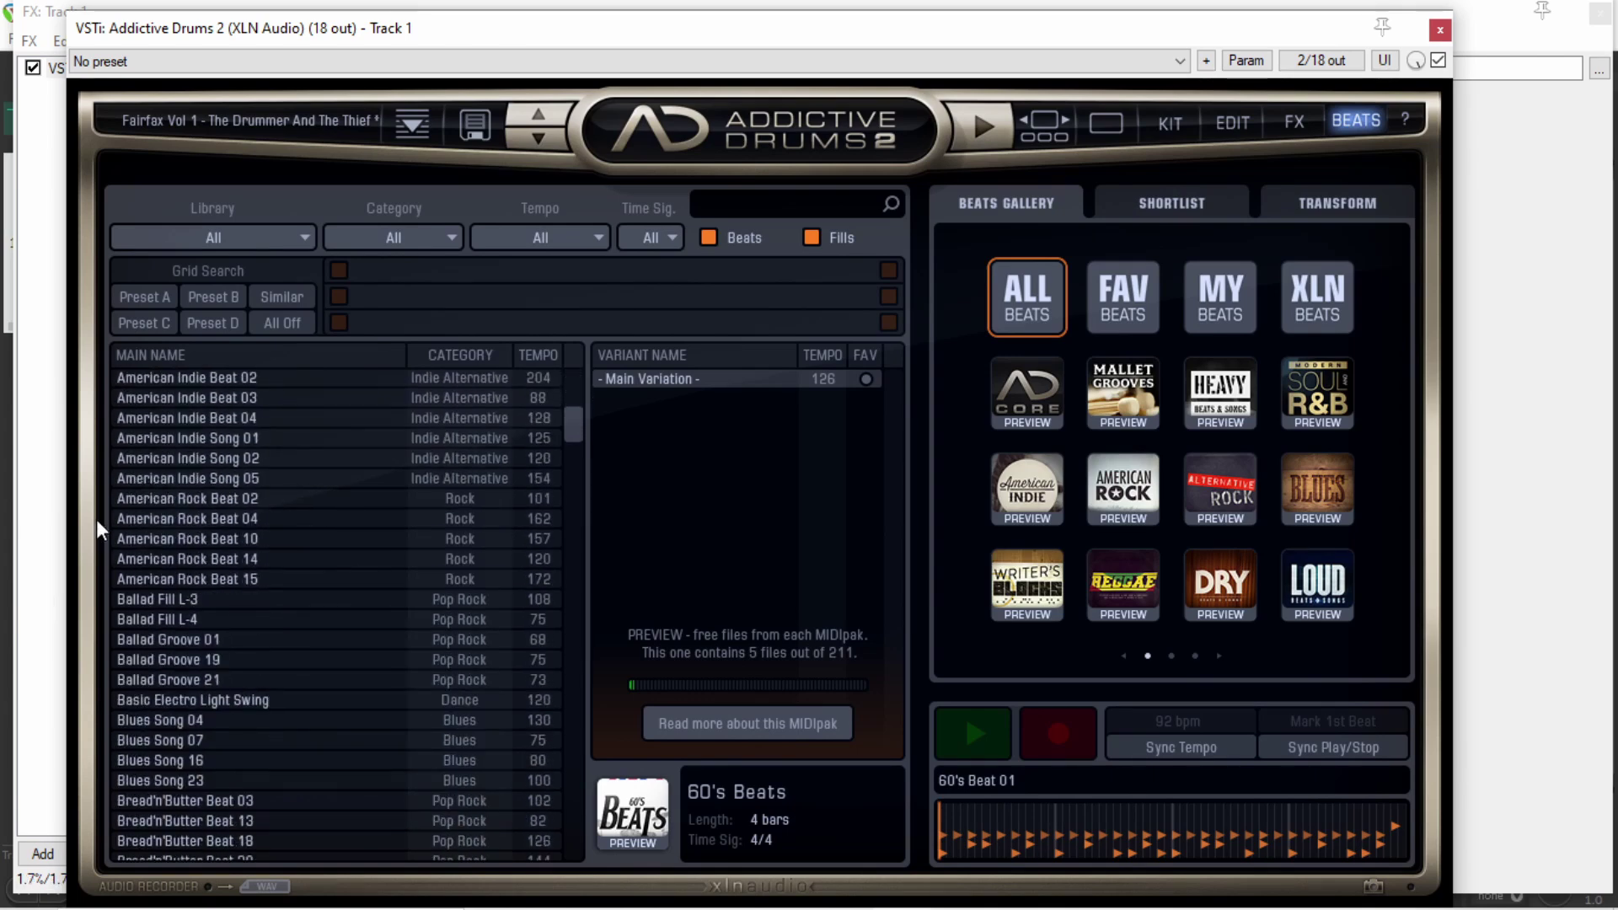
{"action": "scroll", "coordinate": [235, 523], "scroll_direction": "down", "scroll_amount": 2}
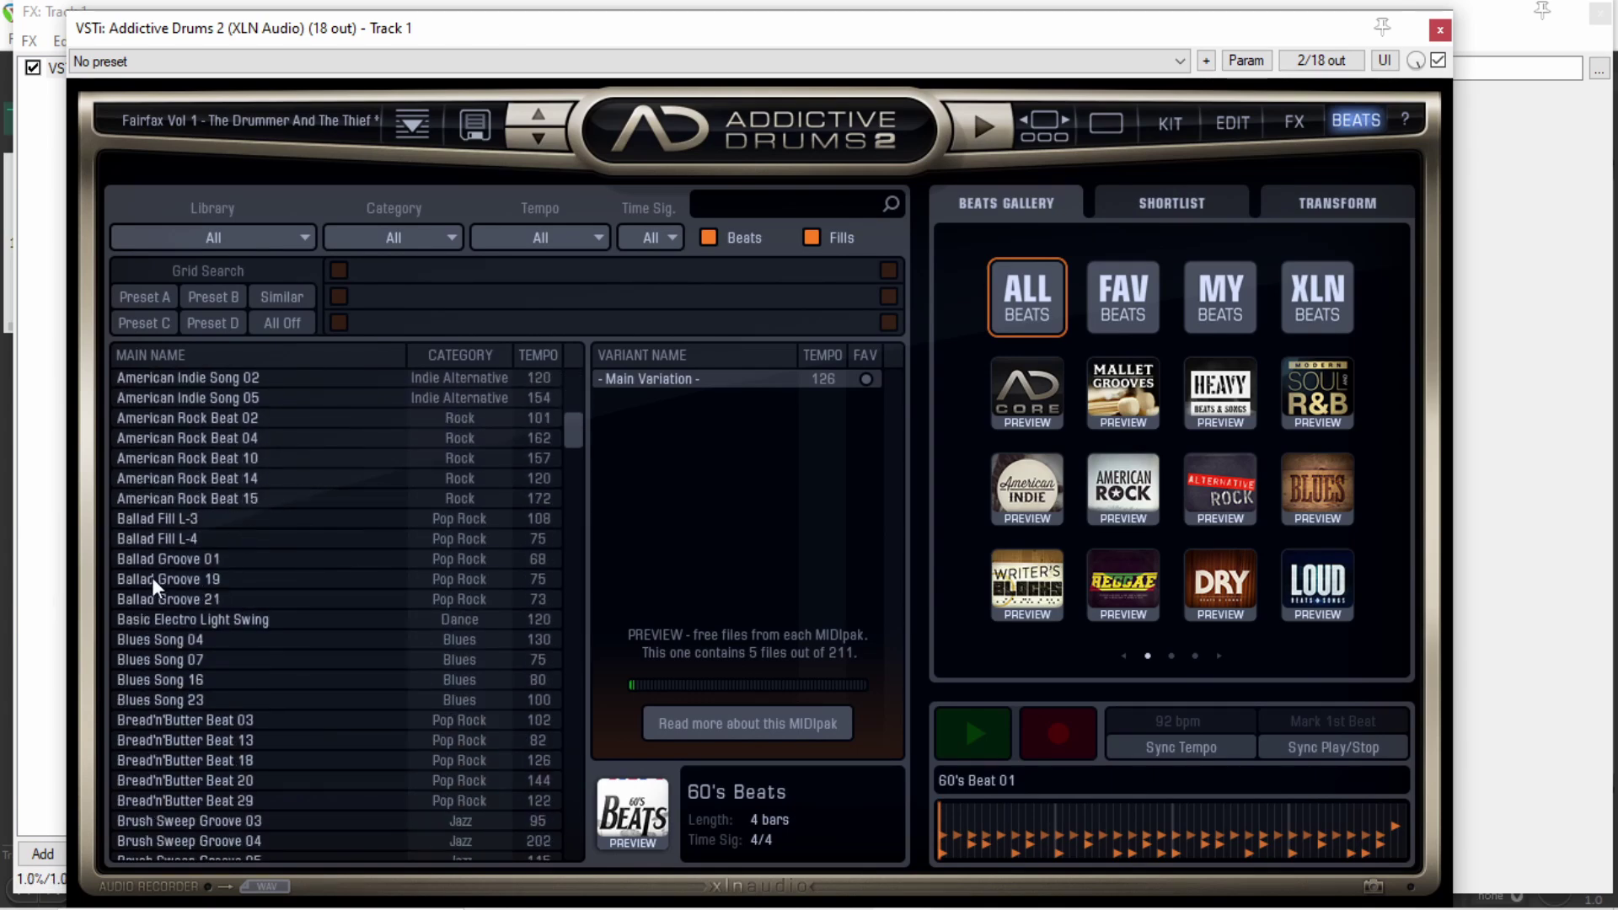
{"action": "scroll", "coordinate": [156, 580], "scroll_direction": "down", "scroll_amount": 20}
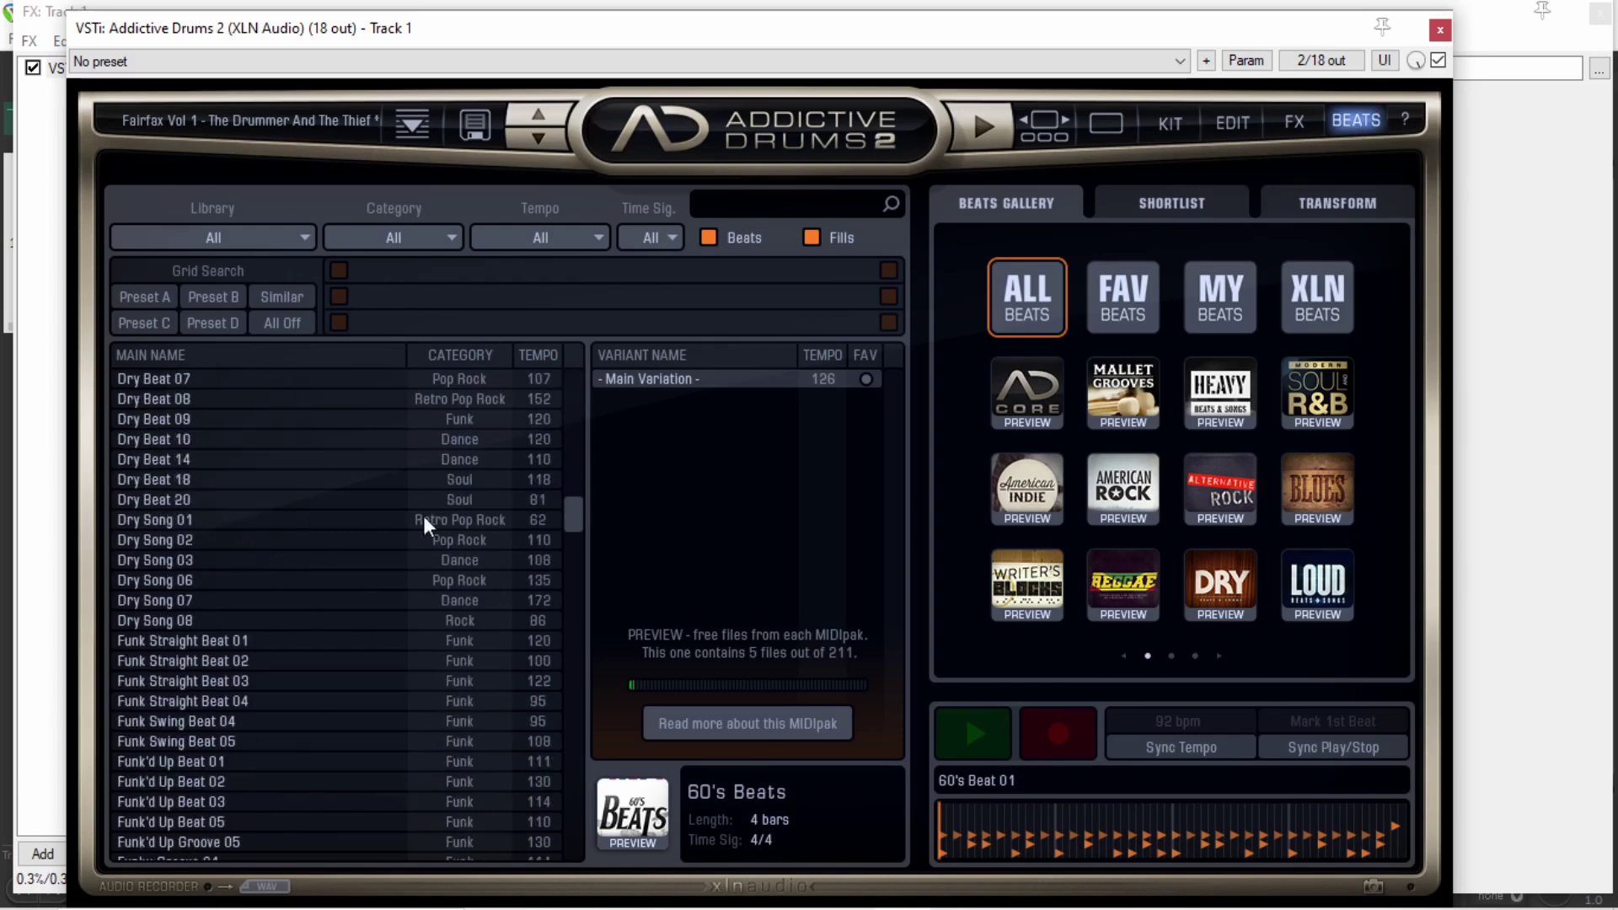
{"action": "left_click_drag", "start_coordinate": [1080, 24], "coordinate": [939, 107]}
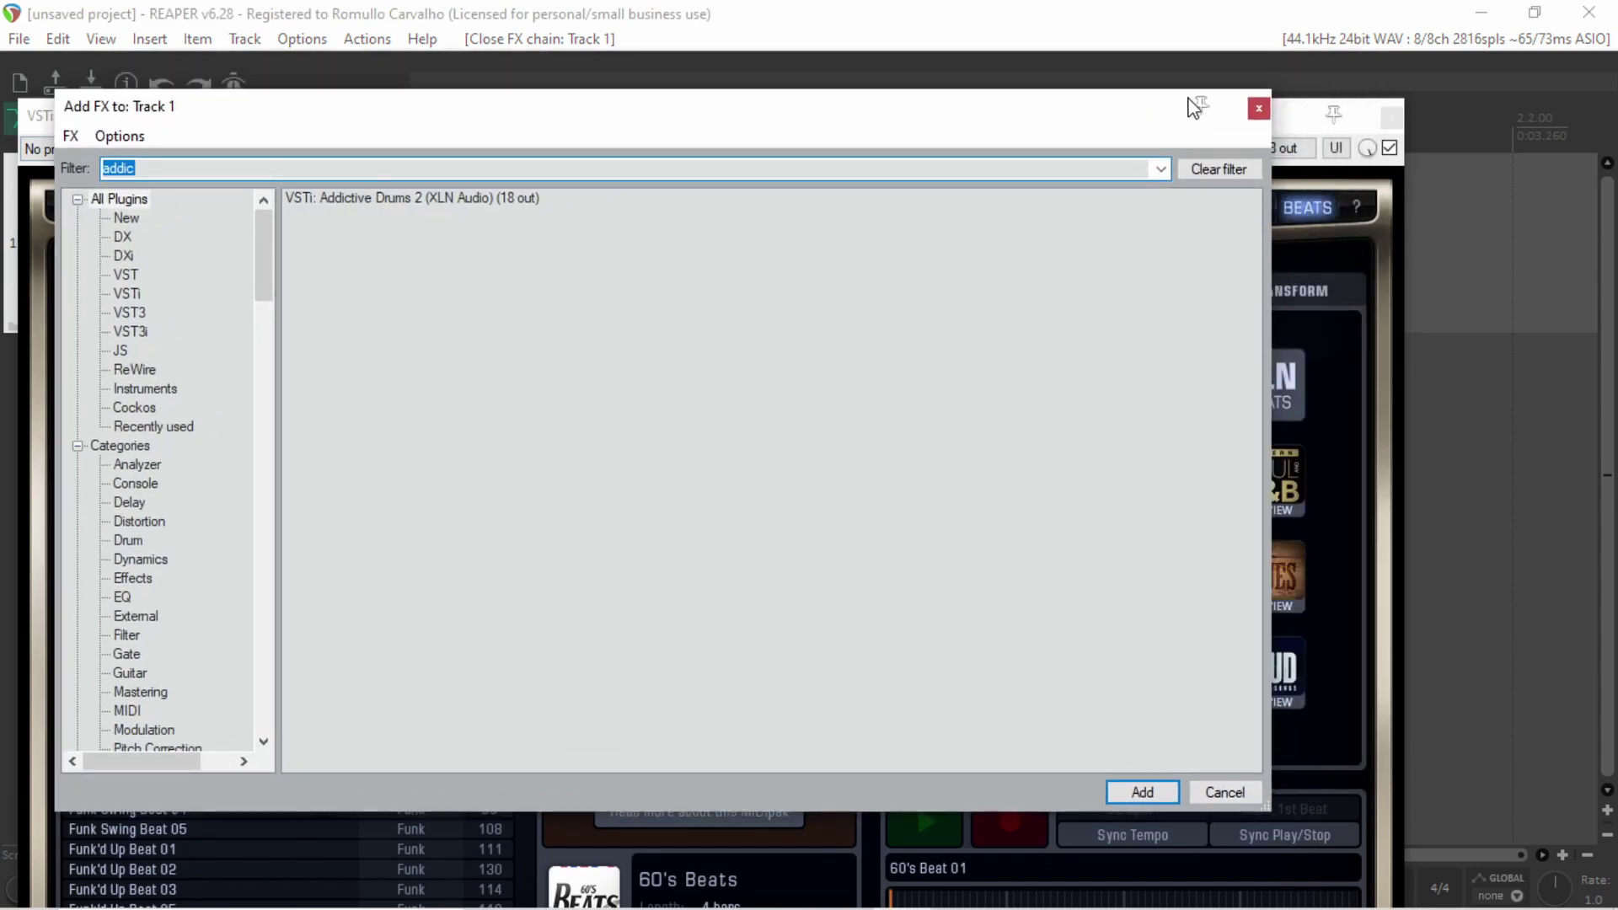
{"action": "left_click", "coordinate": [1259, 109]}
{"action": "left_click_drag", "start_coordinate": [101, 527], "coordinate": [1456, 253]}
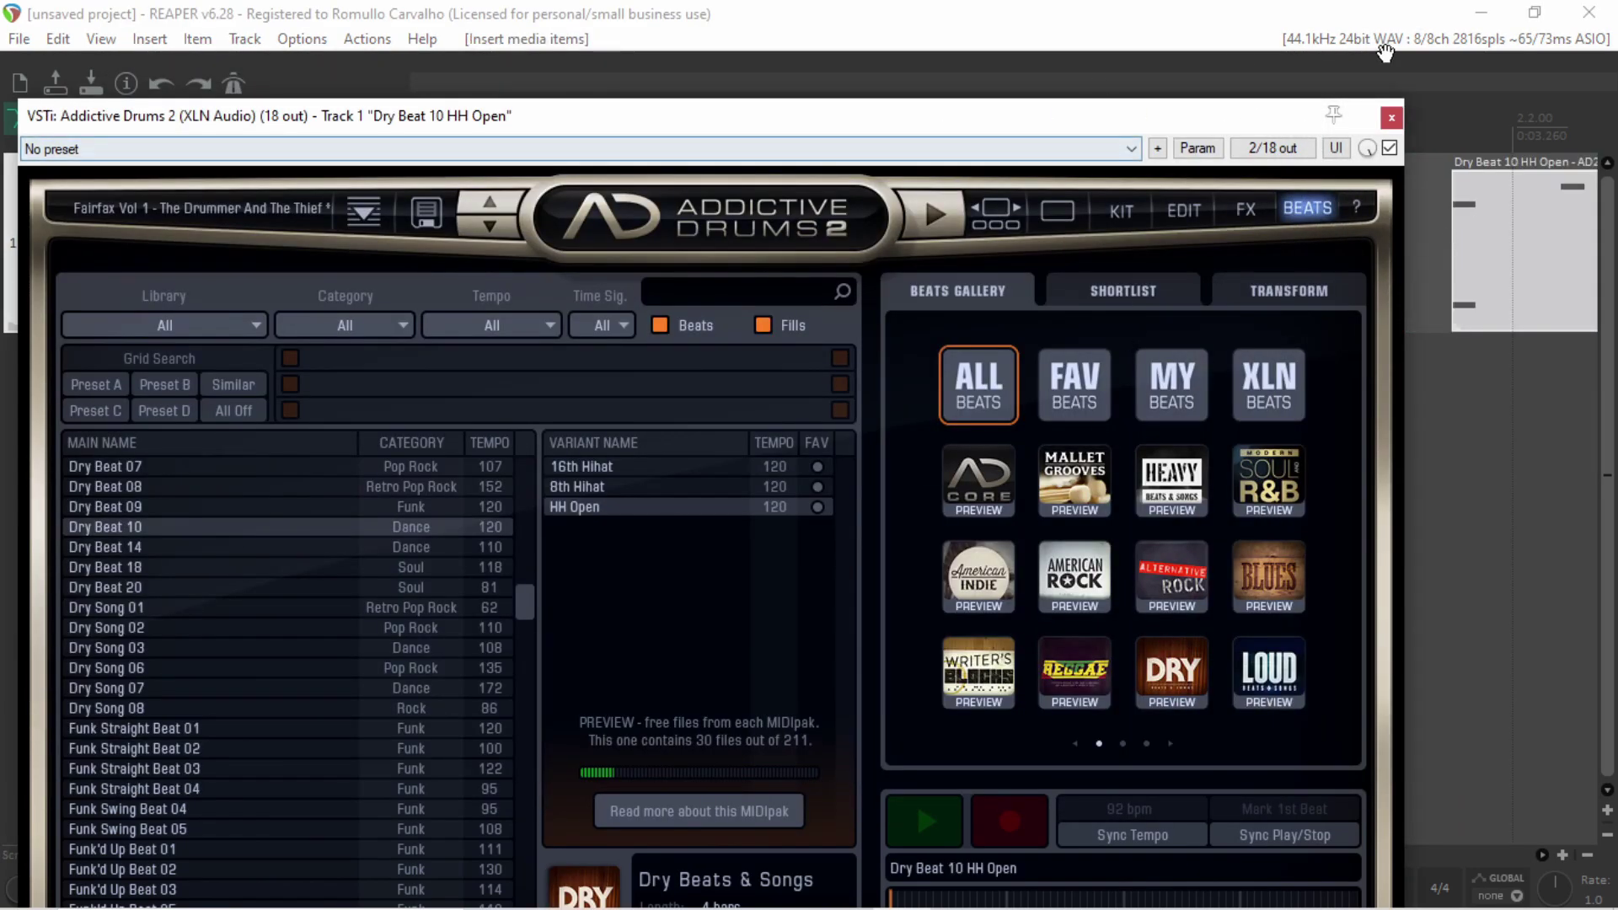
Step: Close the Addictive Drums 2 window and move the Dry Beat 10 HH Open clip to bar 1 on Track 1
{"action": "left_click", "coordinate": [1392, 117]}
{"action": "left_click_drag", "start_coordinate": [953, 287], "coordinate": [756, 276]}
{"action": "scroll", "coordinate": [590, 253], "scroll_direction": "up", "scroll_amount": 3}
{"action": "scroll", "coordinate": [497, 157], "scroll_direction": "down", "scroll_amount": 1}
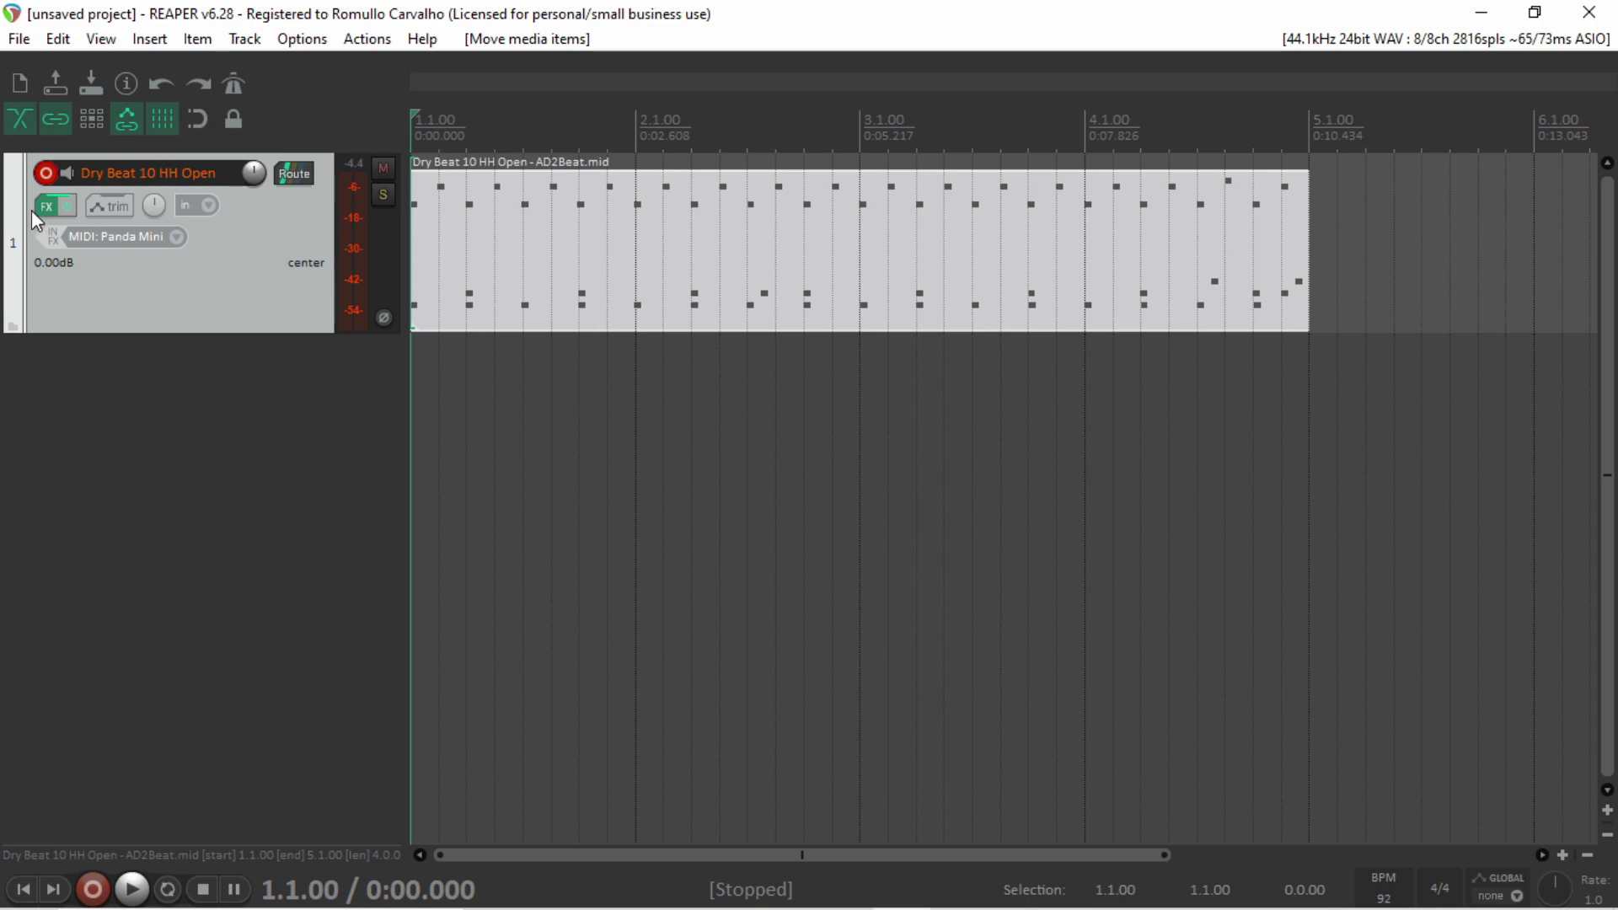
{"action": "scroll", "coordinate": [452, 261], "scroll_direction": "down", "scroll_amount": 2}
{"action": "scroll", "coordinate": [456, 253], "scroll_direction": "up", "scroll_amount": 3}
{"action": "scroll", "coordinate": [487, 239], "scroll_direction": "down", "scroll_amount": 2}
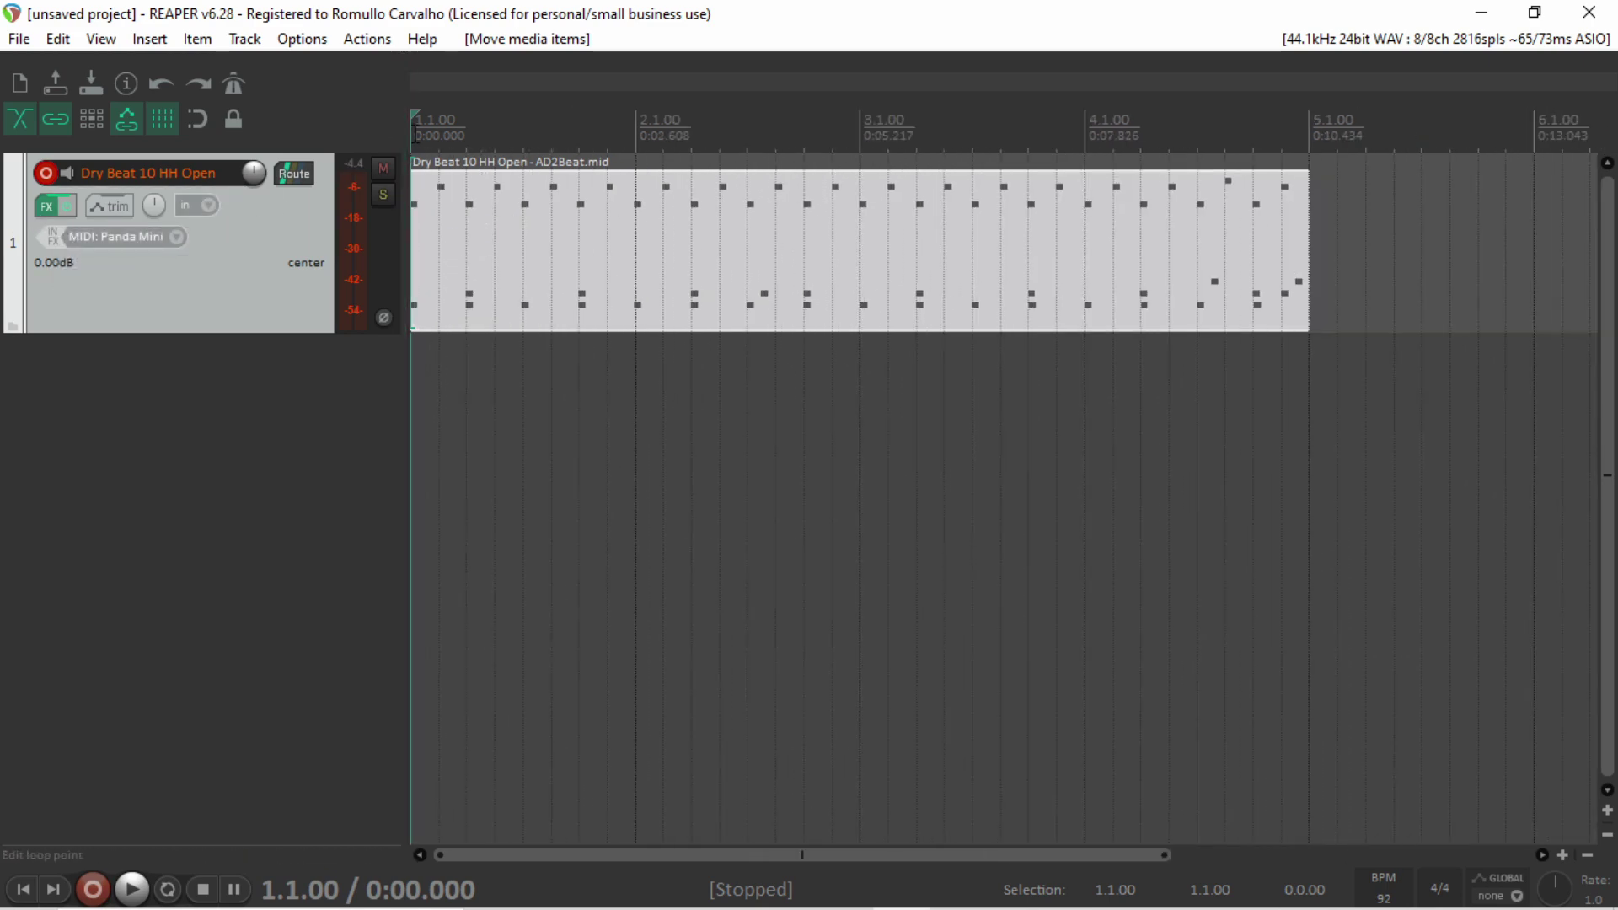
Step: Play the Dry Beat 10 HH Open clip from the start of the timeline and stop the playback
{"action": "key", "text": "space"}
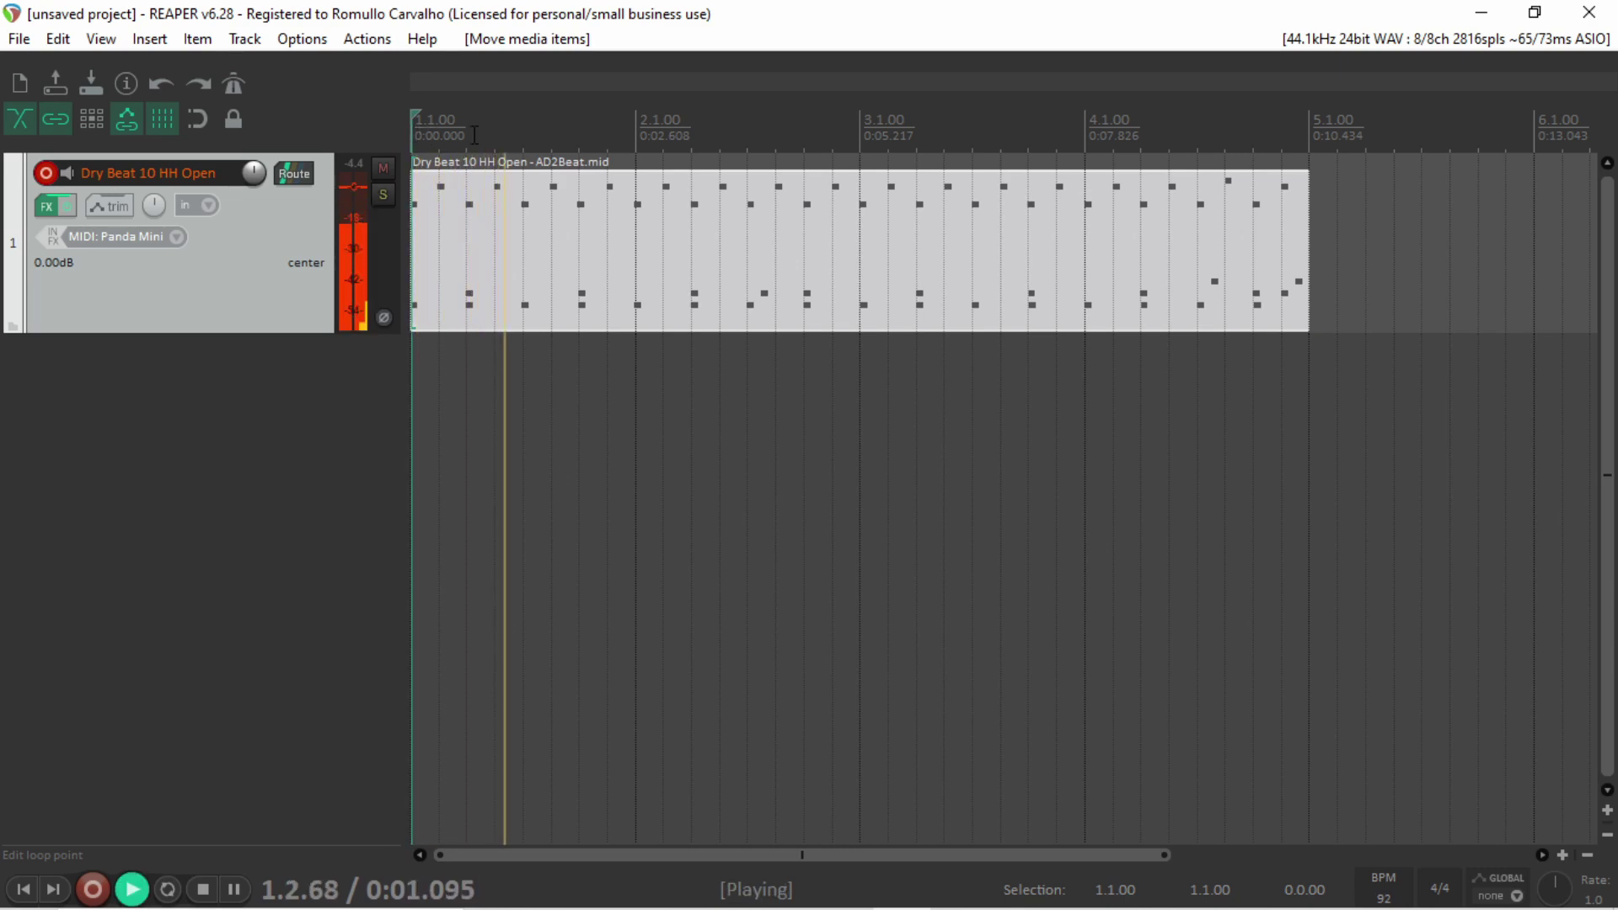
{"action": "scroll", "coordinate": [475, 134], "scroll_direction": "down", "scroll_amount": 1}
{"action": "scroll", "coordinate": [474, 135], "scroll_direction": "up", "scroll_amount": 1}
{"action": "scroll", "coordinate": [472, 139], "scroll_direction": "down", "scroll_amount": 1}
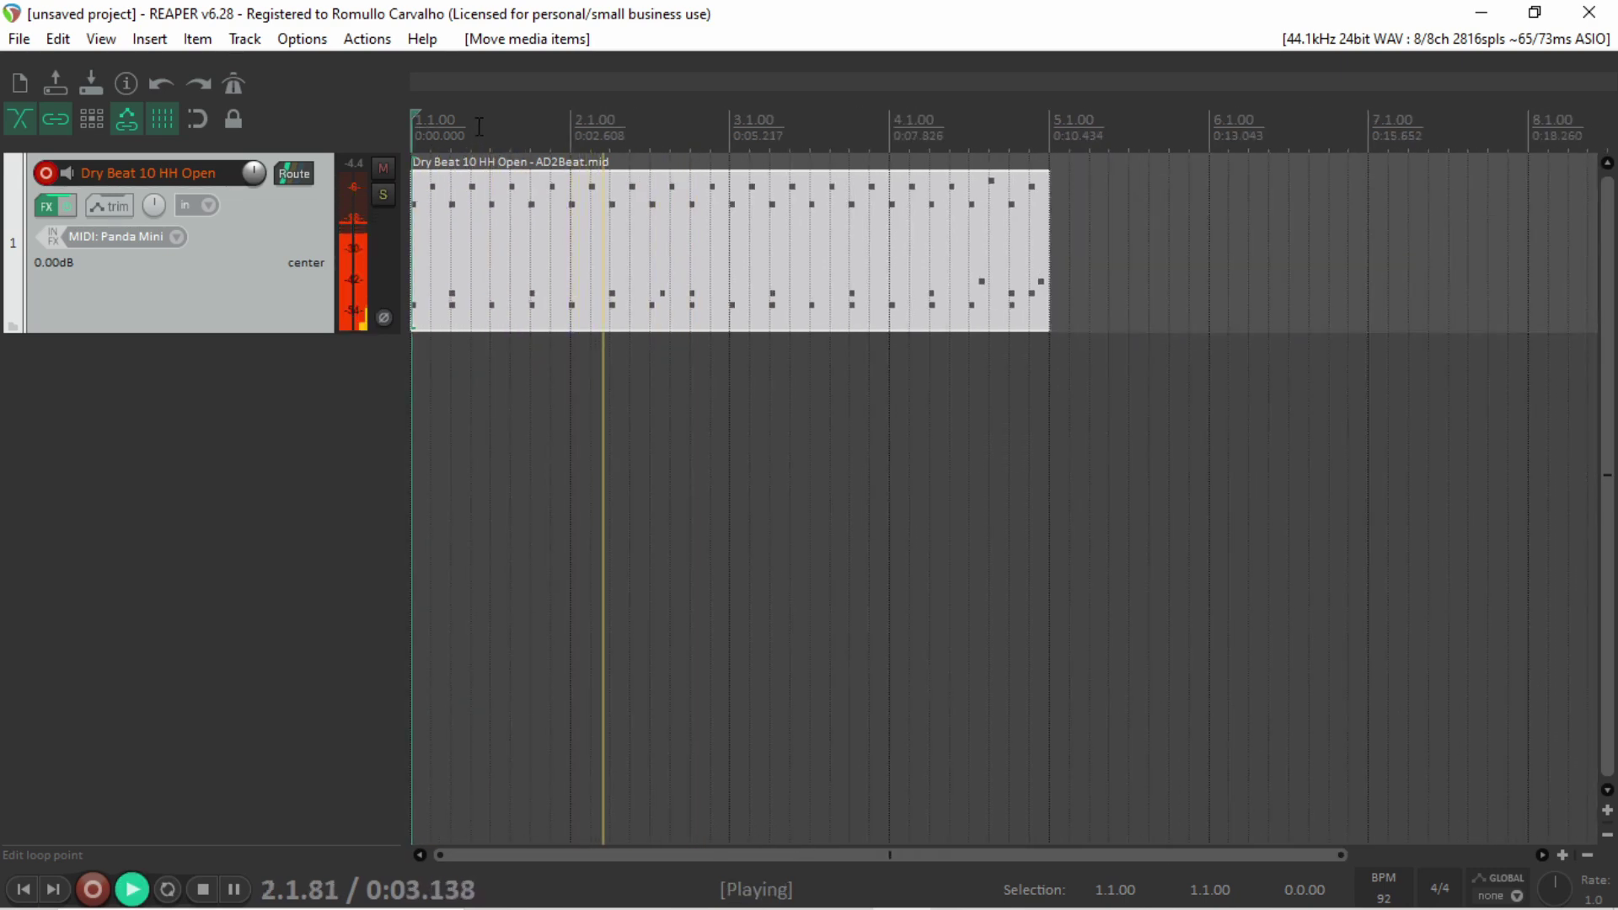
{"action": "key", "text": "space"}
Step: Reopen the track's Addictive Drums 2 plug-in, find Reggae Rockers Fast in the beats list, and play and stop it
{"action": "left_click", "coordinate": [44, 207]}
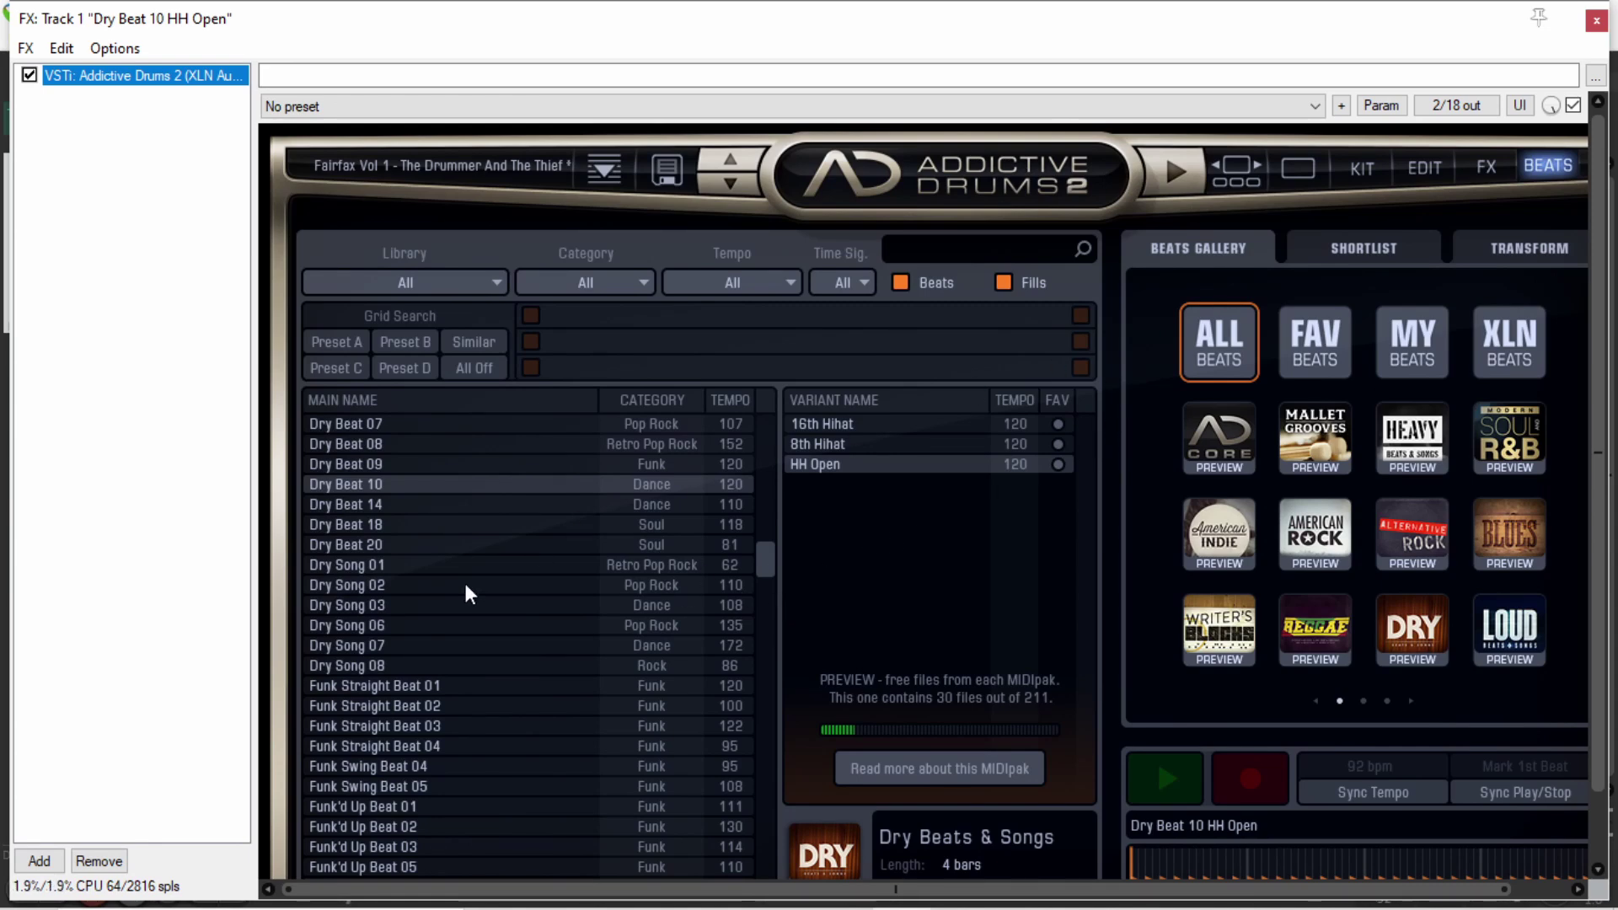
{"action": "scroll", "coordinate": [495, 573], "scroll_direction": "down", "scroll_amount": 10}
{"action": "scroll", "coordinate": [466, 556], "scroll_direction": "down", "scroll_amount": 15}
{"action": "scroll", "coordinate": [458, 549], "scroll_direction": "down", "scroll_amount": 10}
{"action": "left_click", "coordinate": [352, 664]}
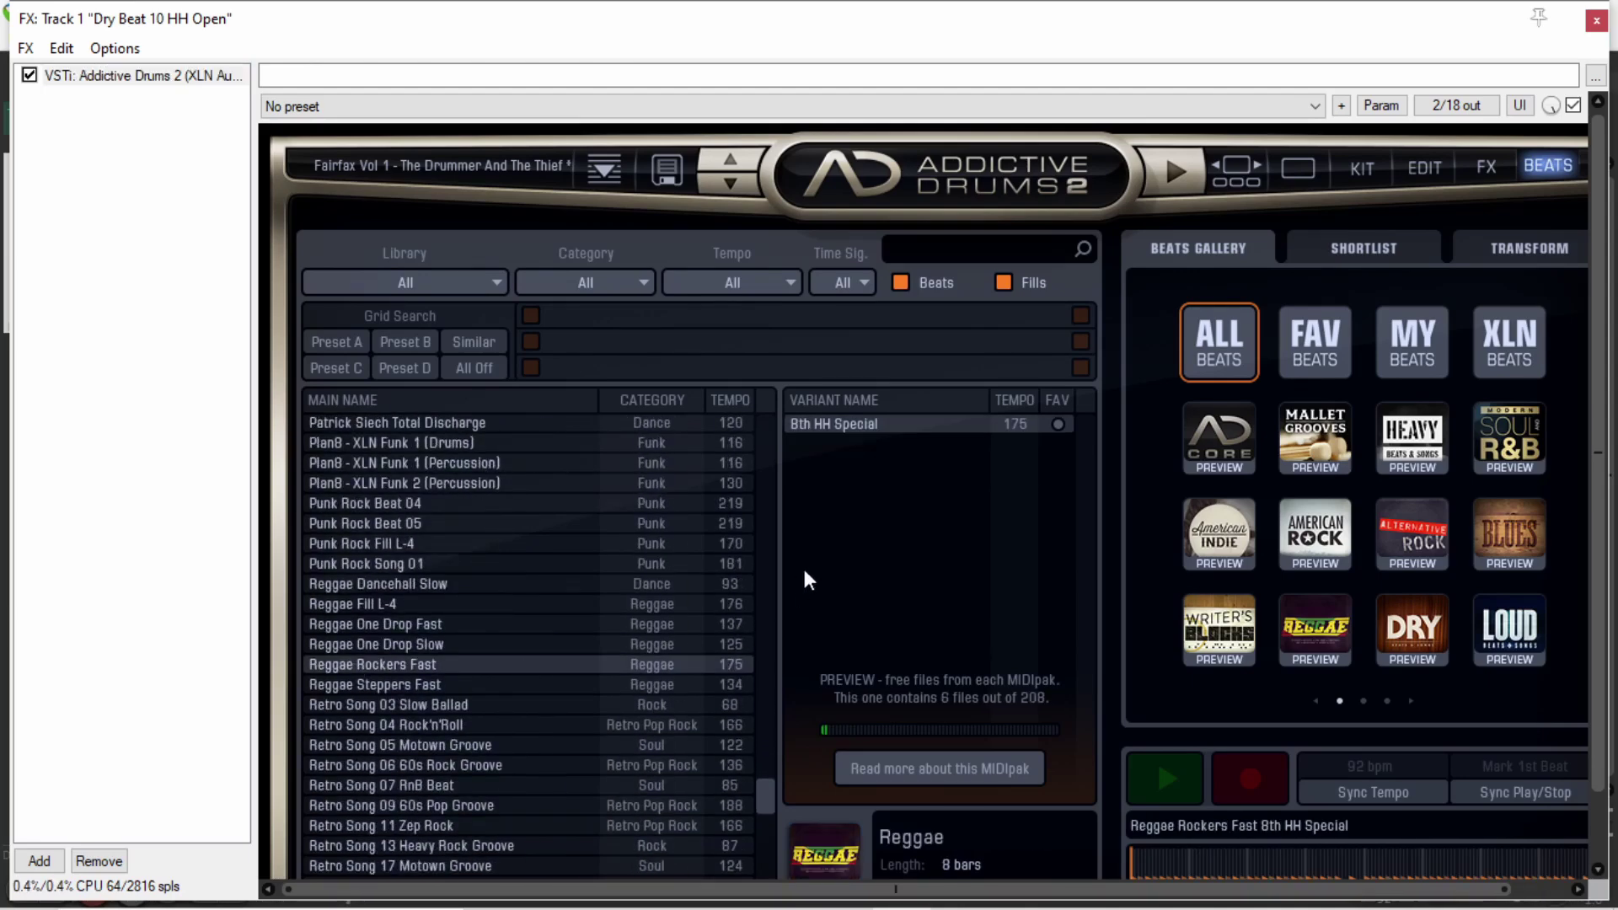
{"action": "left_click", "coordinate": [1156, 778]}
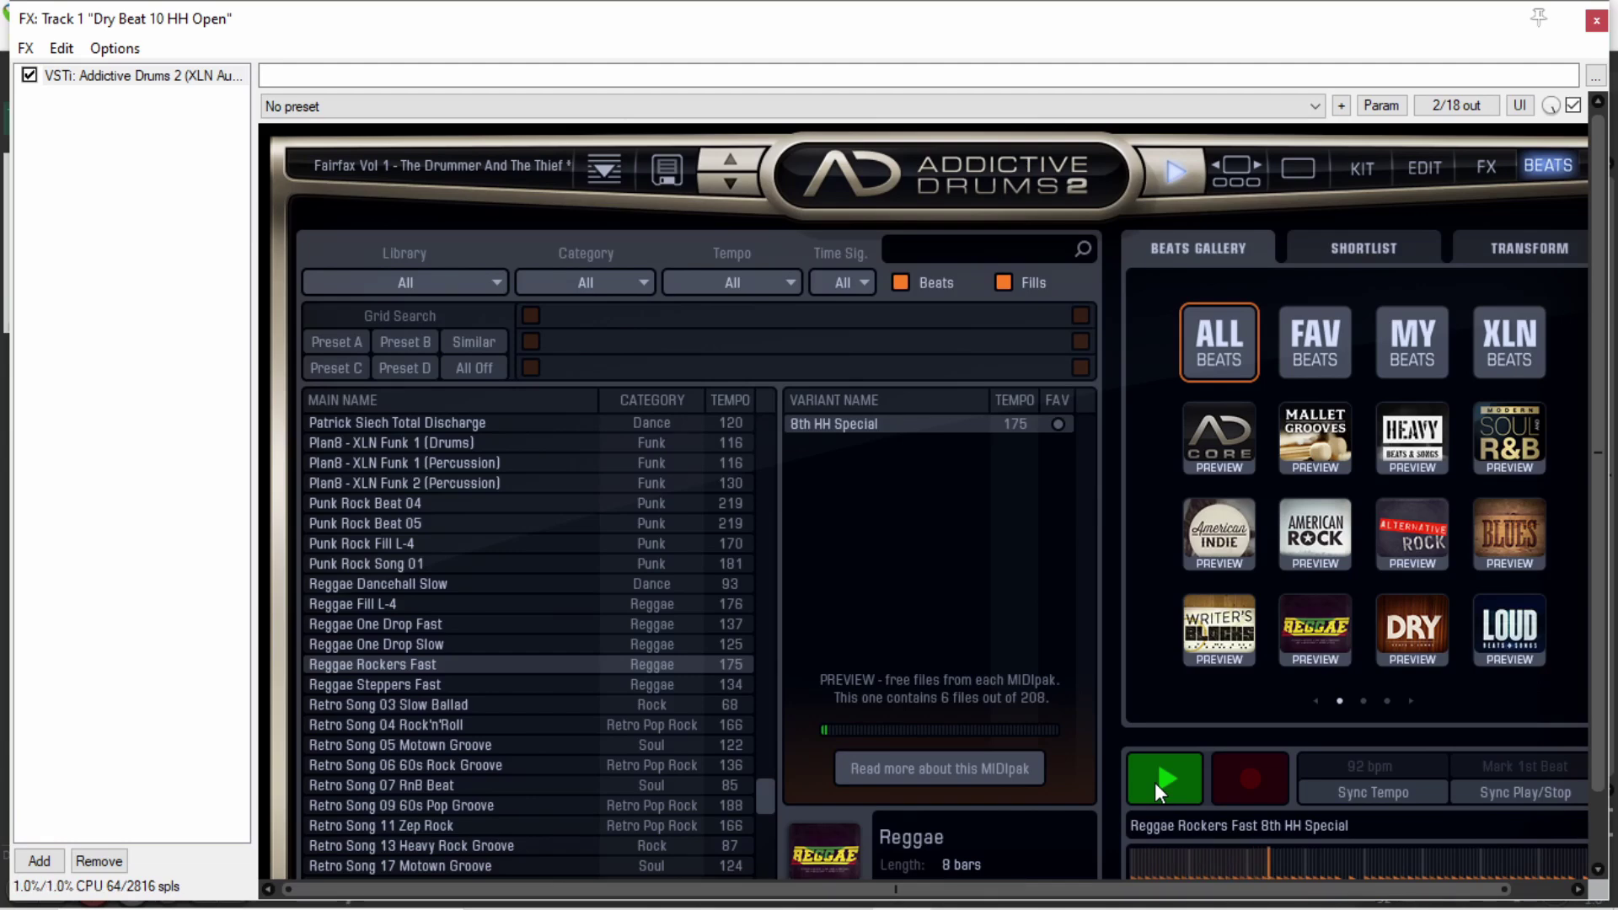
{"action": "left_click", "coordinate": [1155, 782]}
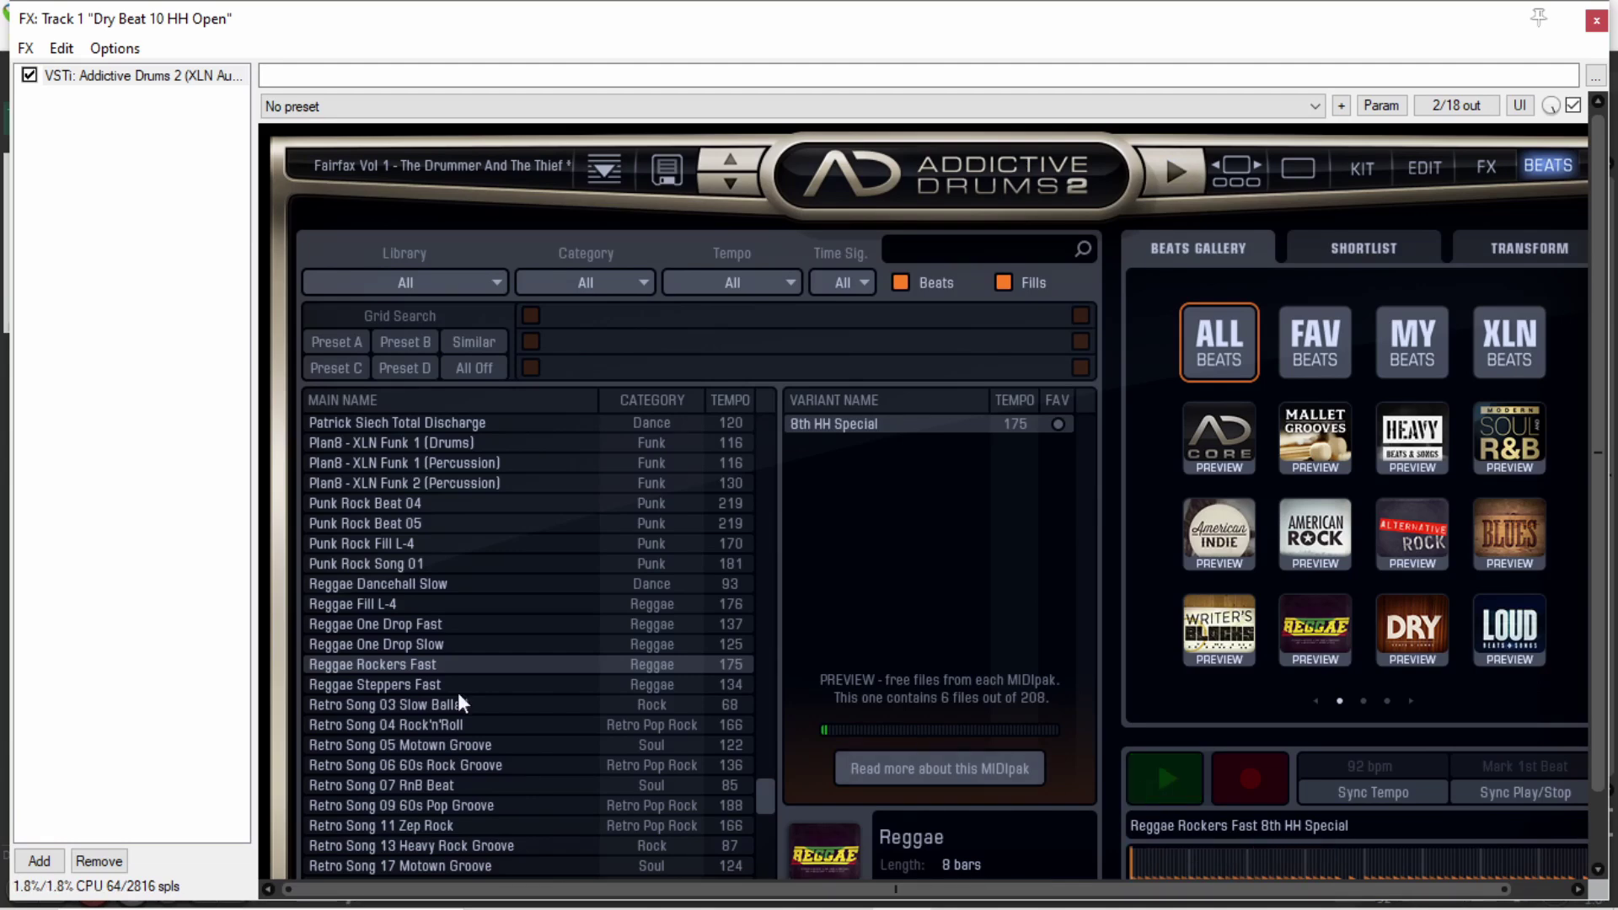
Step: Select Reggae One Drop Fast in the beats list, play its Intro variant and stop it
{"action": "left_click", "coordinate": [649, 623]}
{"action": "left_click", "coordinate": [1177, 784]}
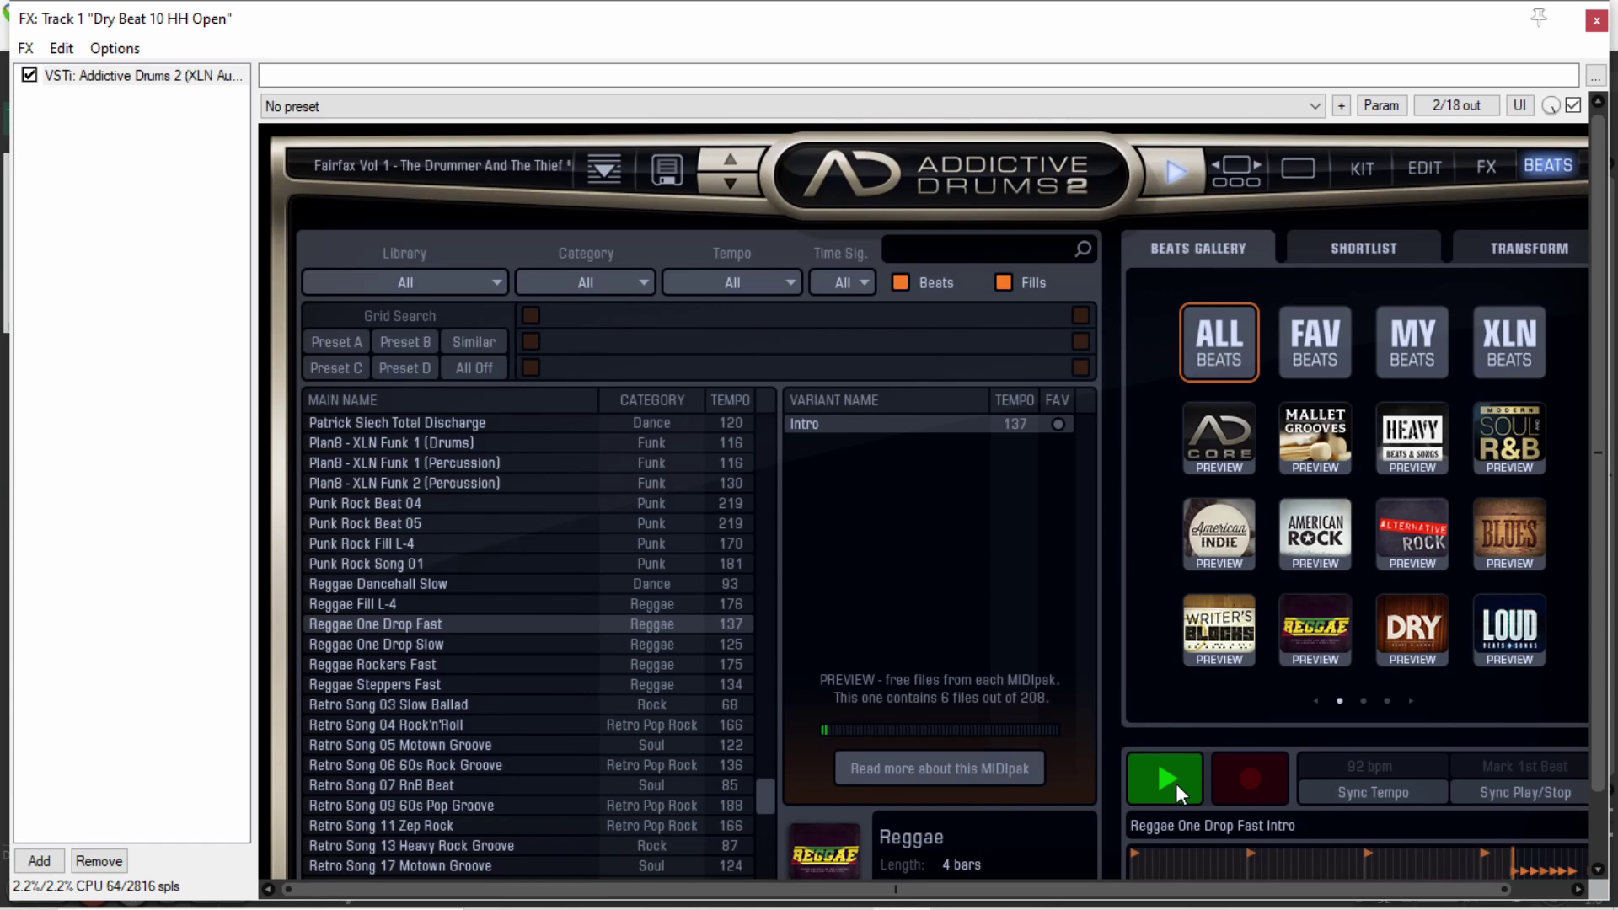
{"action": "left_click", "coordinate": [1176, 782]}
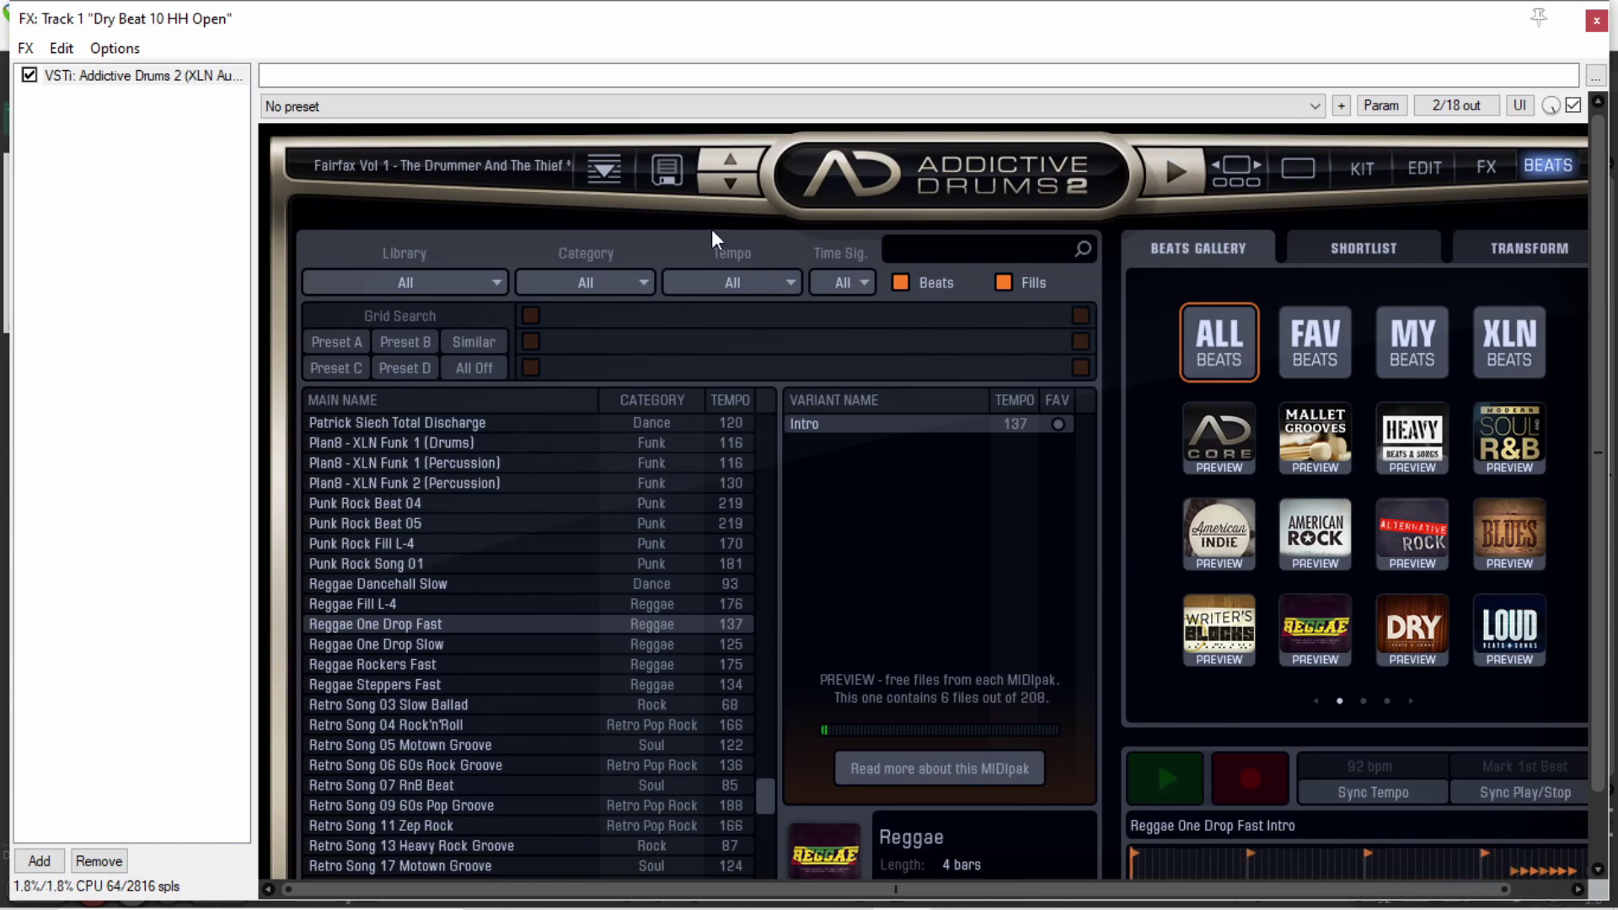
Step: Browse the remaining beats to the end of the list, return towards its beginning, and switch to the Kit page
{"action": "scroll", "coordinate": [543, 531], "scroll_direction": "down", "scroll_amount": 5}
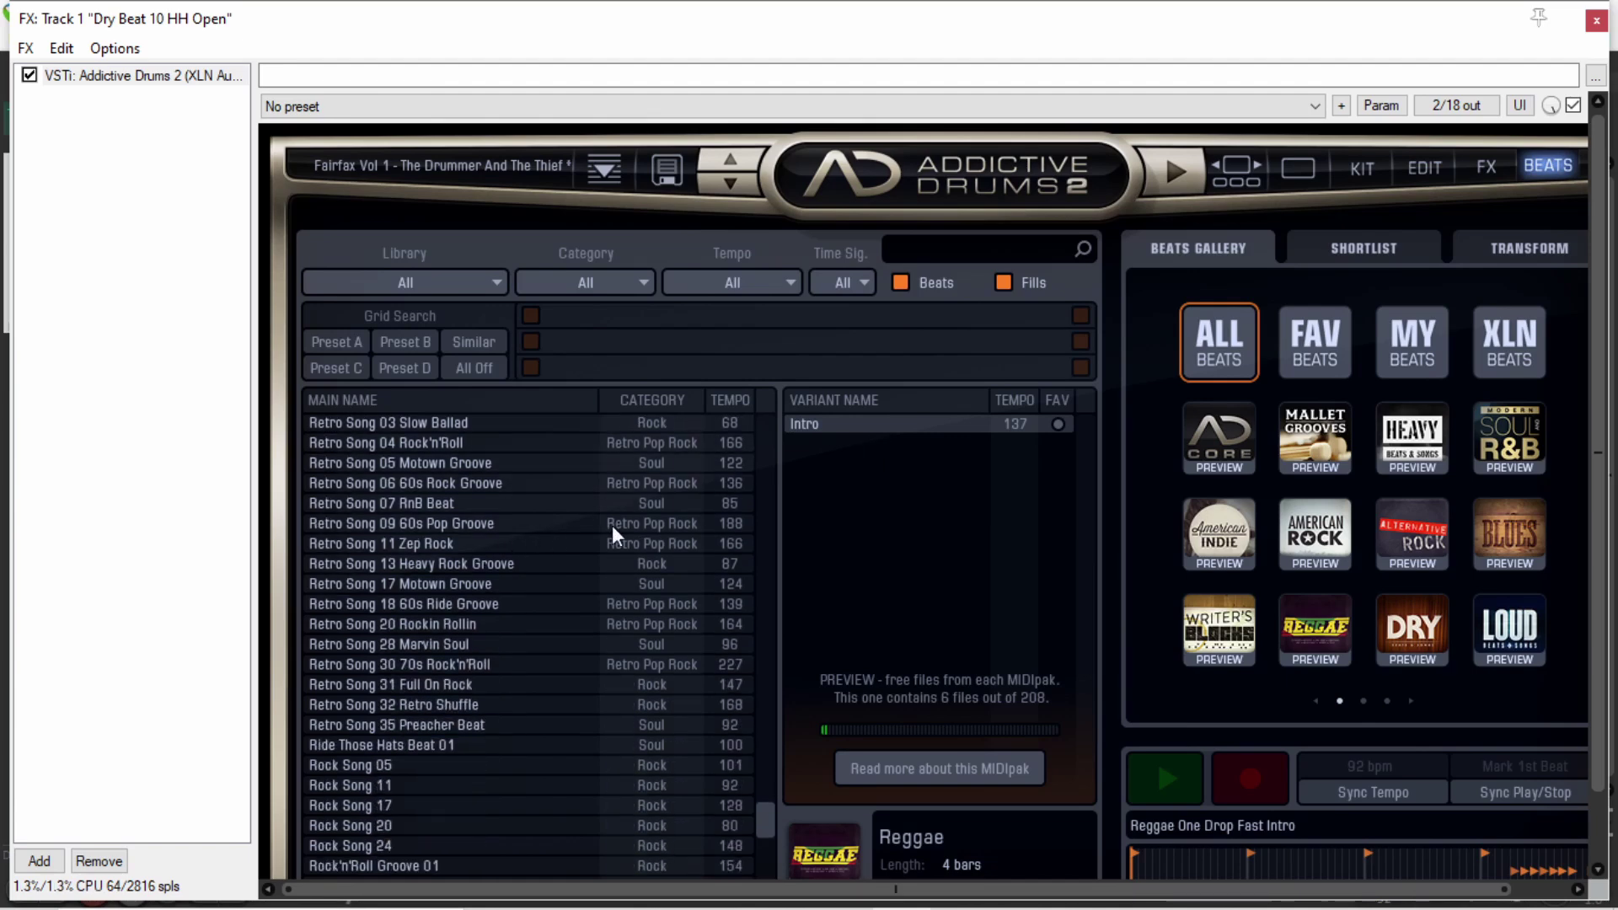
{"action": "scroll", "coordinate": [606, 539], "scroll_direction": "down", "scroll_amount": 8}
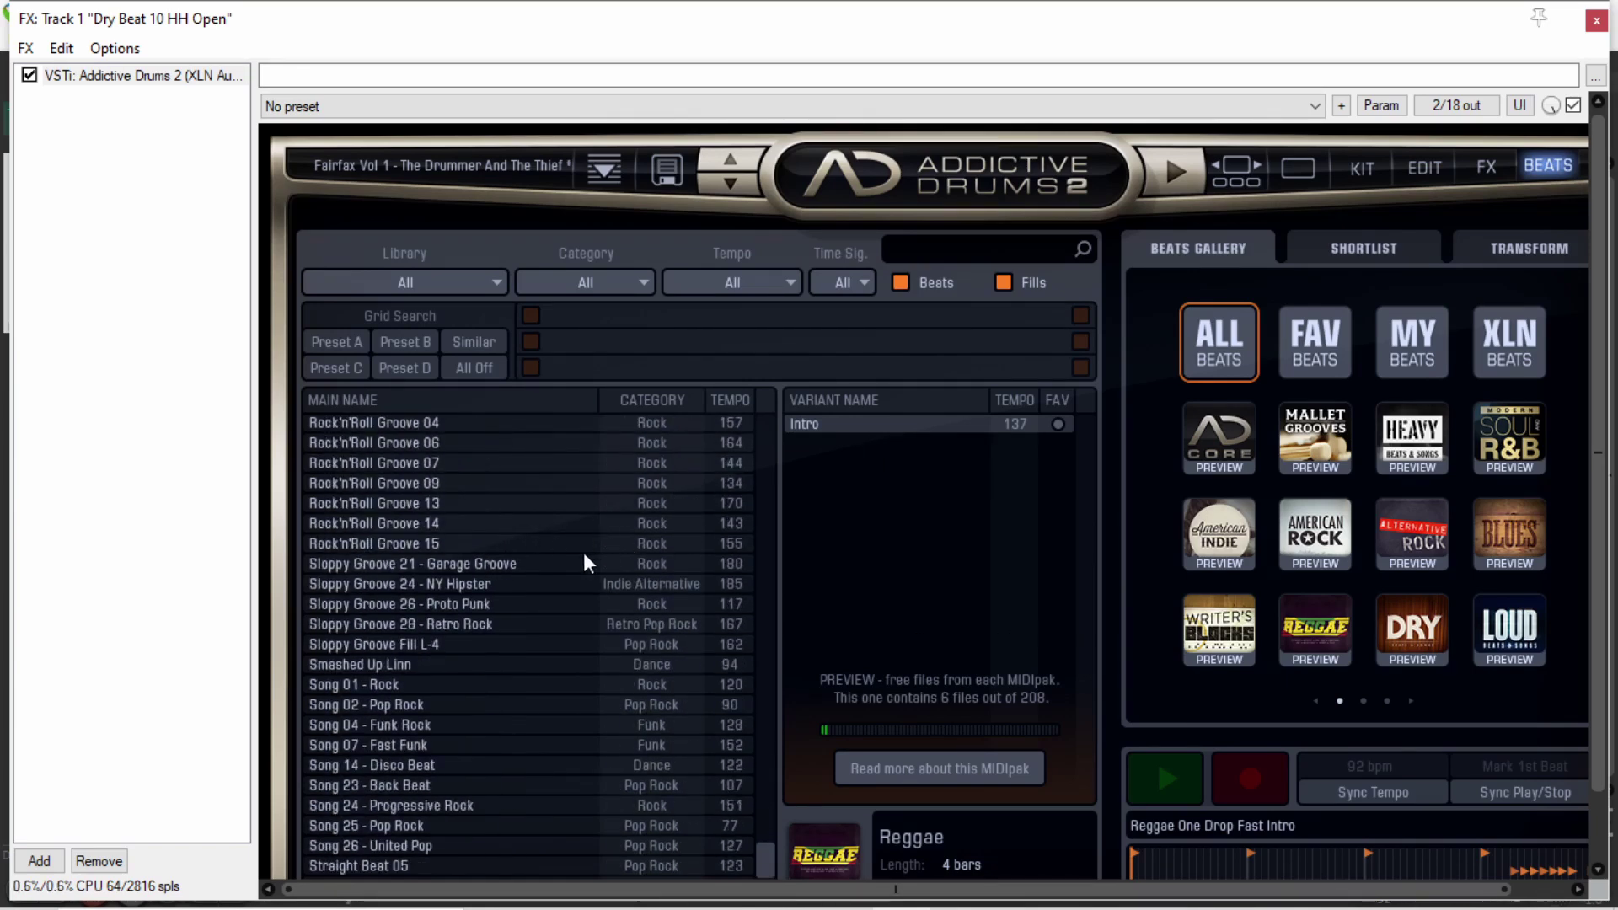
{"action": "scroll", "coordinate": [573, 552], "scroll_direction": "up", "scroll_amount": 1}
{"action": "scroll", "coordinate": [566, 548], "scroll_direction": "down", "scroll_amount": 4}
{"action": "scroll", "coordinate": [563, 552], "scroll_direction": "down", "scroll_amount": 3}
{"action": "scroll", "coordinate": [514, 548], "scroll_direction": "up", "scroll_amount": 6}
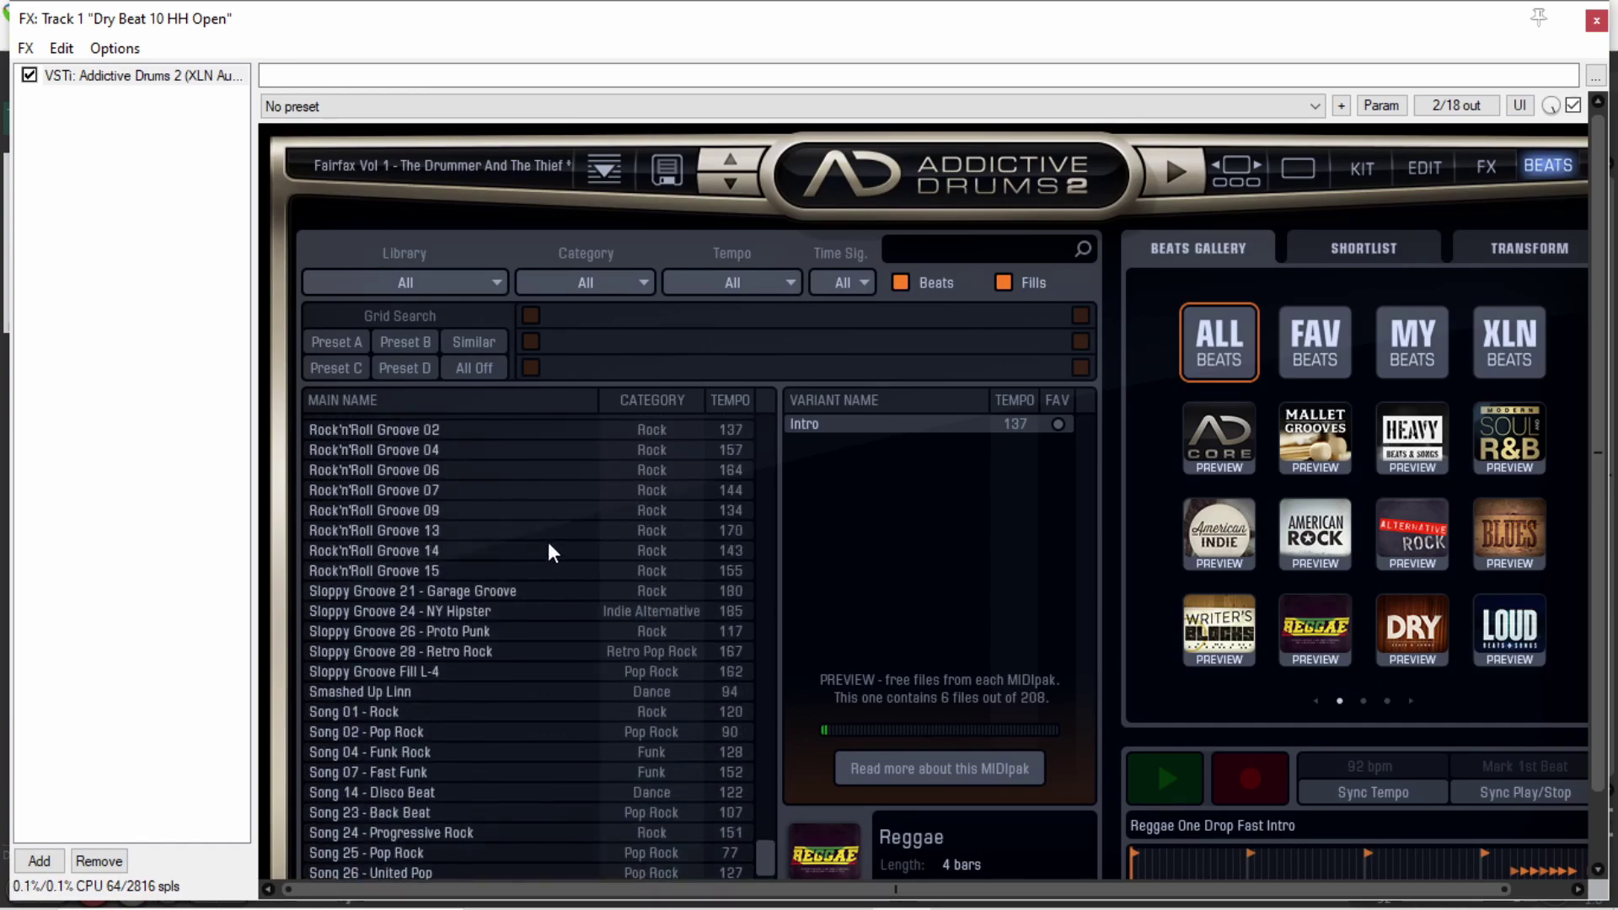
{"action": "scroll", "coordinate": [551, 553], "scroll_direction": "up", "scroll_amount": 4}
{"action": "left_click_drag", "start_coordinate": [755, 835], "coordinate": [766, 481]}
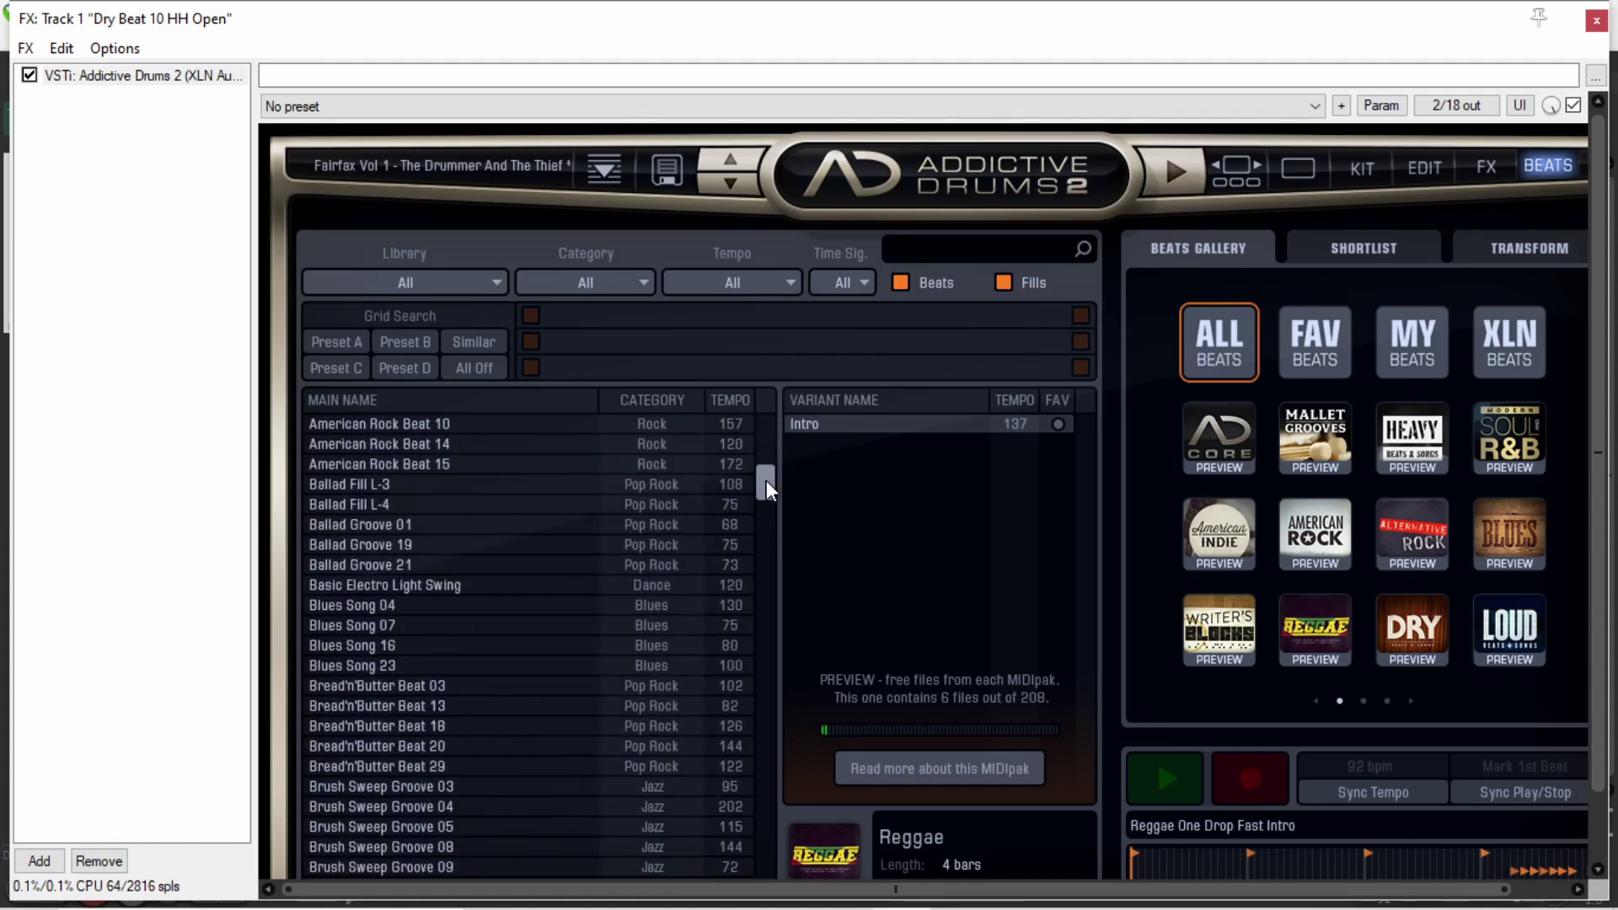
{"action": "left_click", "coordinate": [1362, 168]}
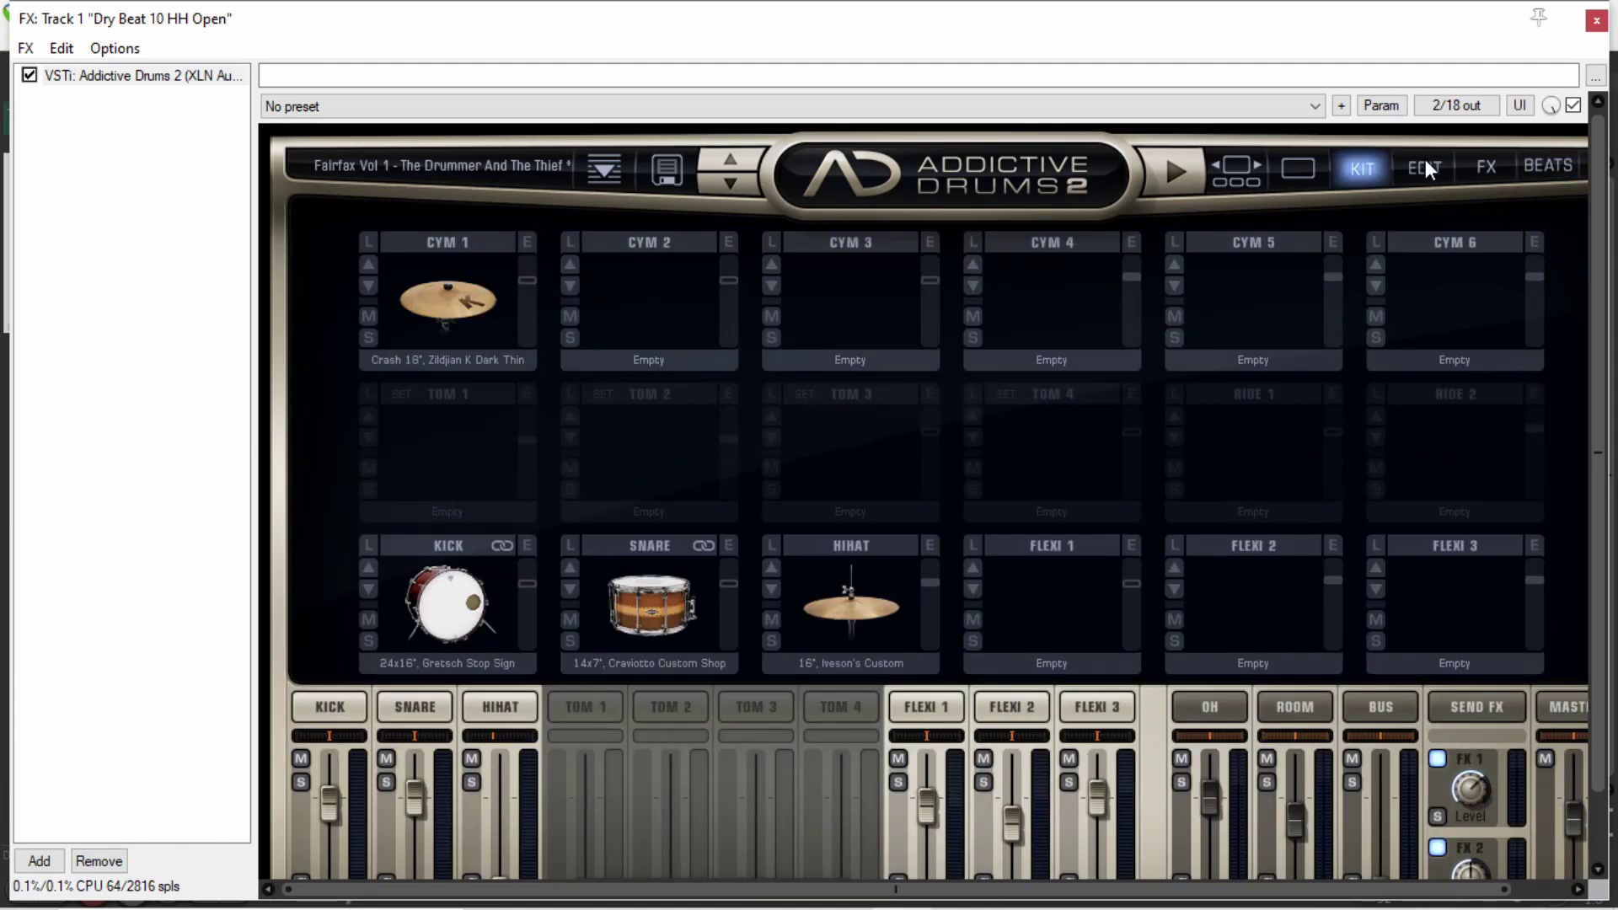